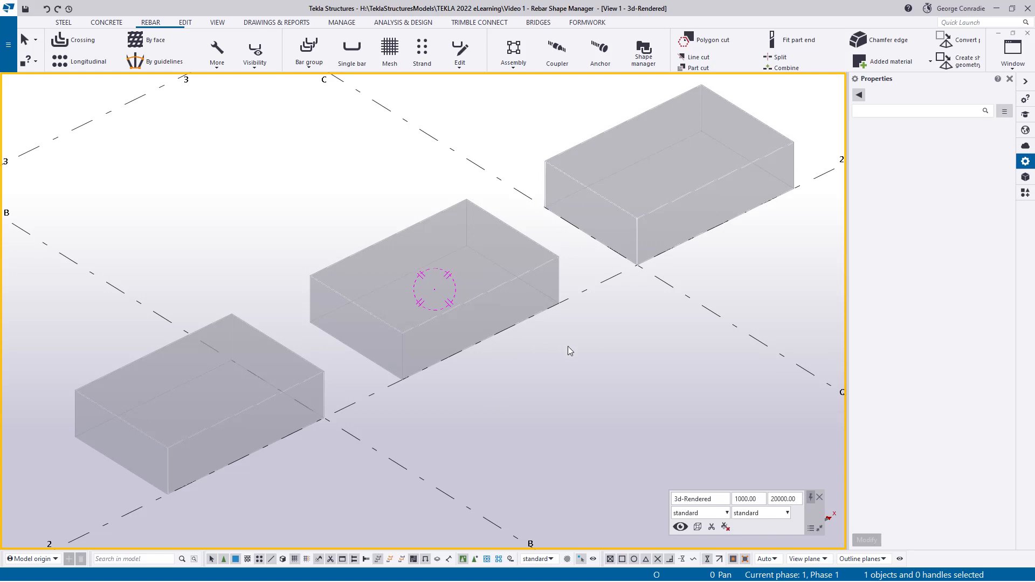
Start a crossing rebar set and choose the size 20 main bar of grade N from the rebar catalog.
{"action": "left_click", "coordinate": [76, 40]}
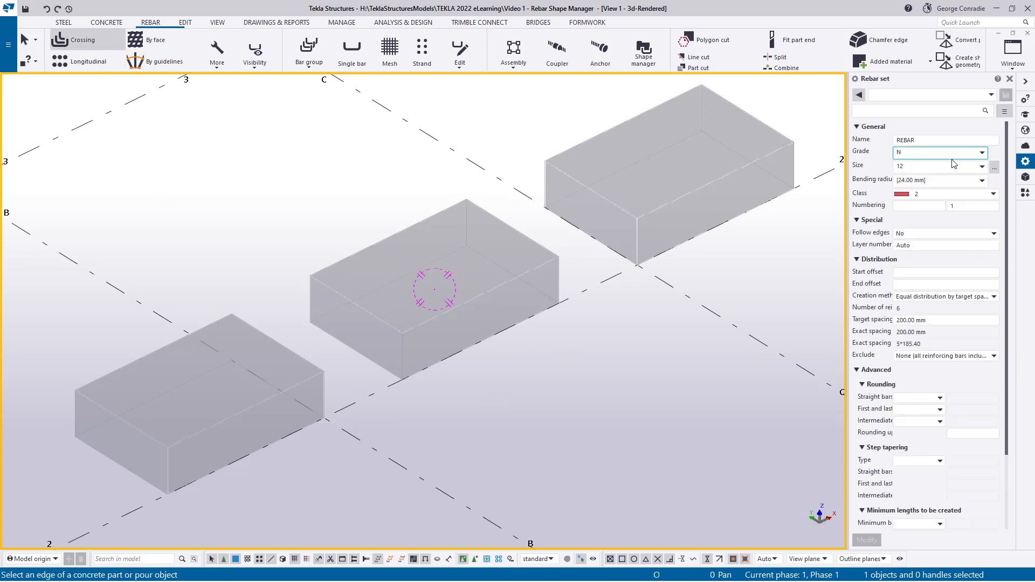
{"action": "left_click", "coordinate": [995, 168]}
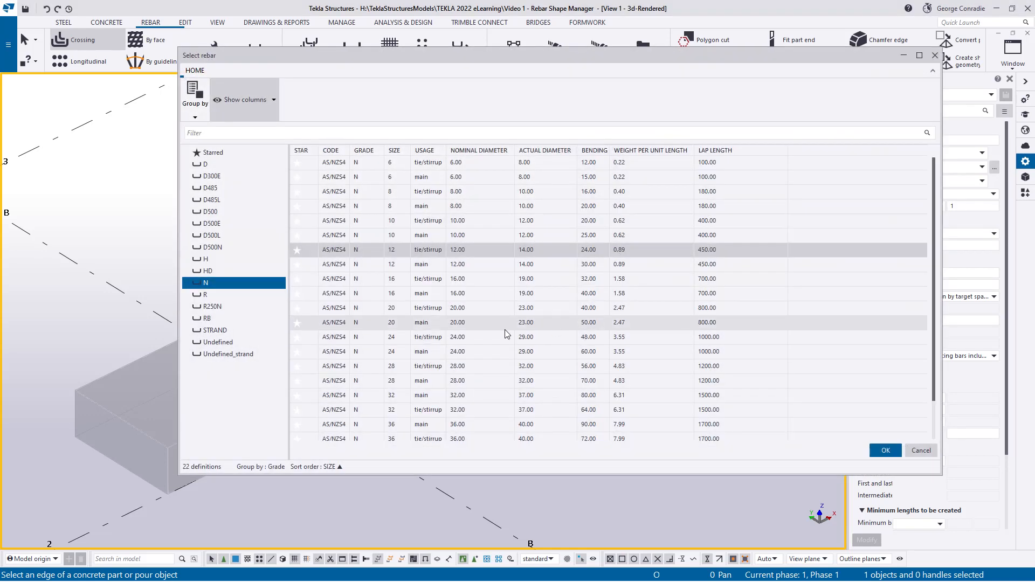
{"action": "left_click", "coordinate": [464, 325]}
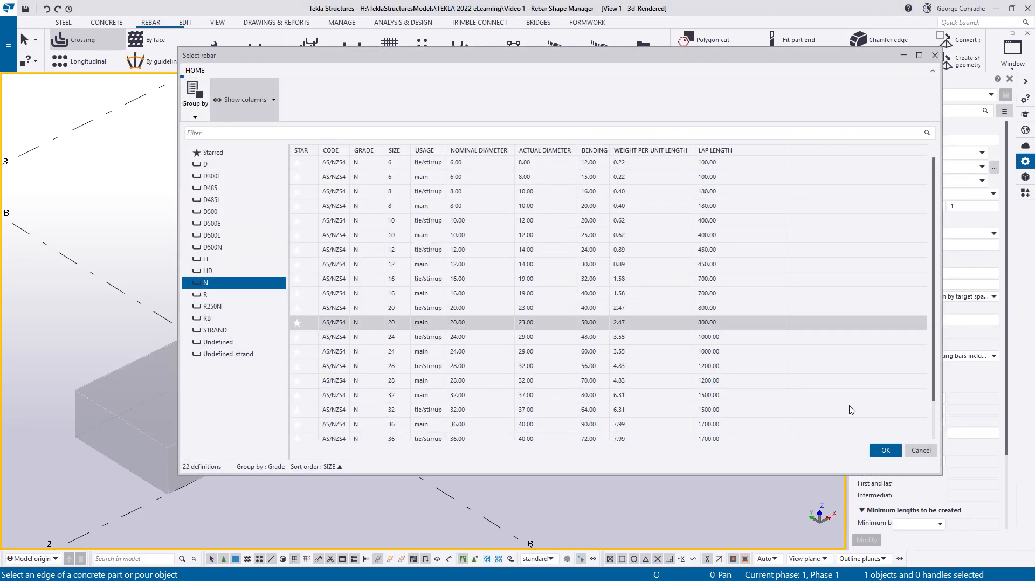
{"action": "left_click", "coordinate": [877, 454]}
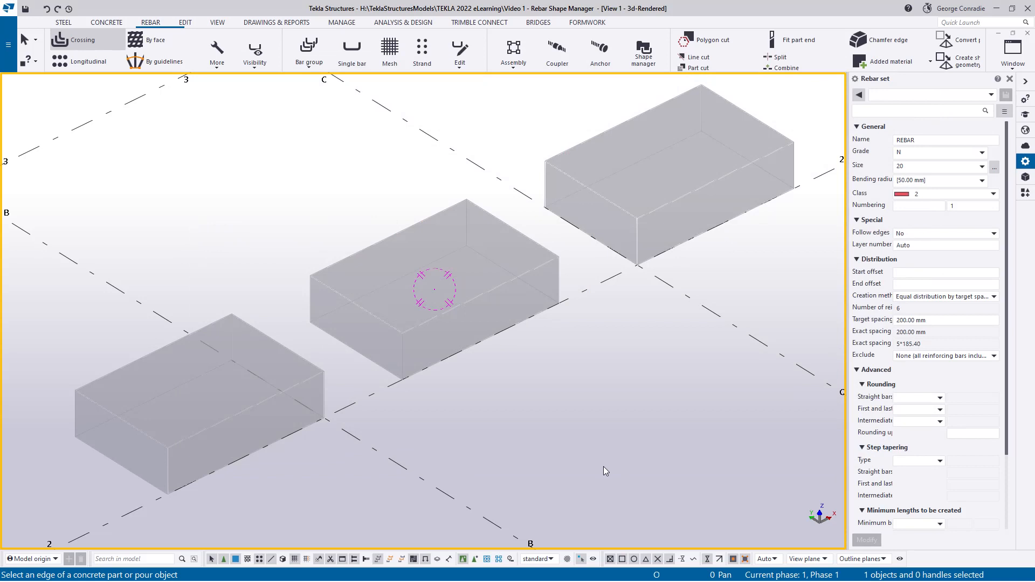
Create a crossing rebar set in the first block as a U shape along the bottom with upright legs at both ends.
{"action": "left_click", "coordinate": [120, 466]}
{"action": "left_click", "coordinate": [182, 393]}
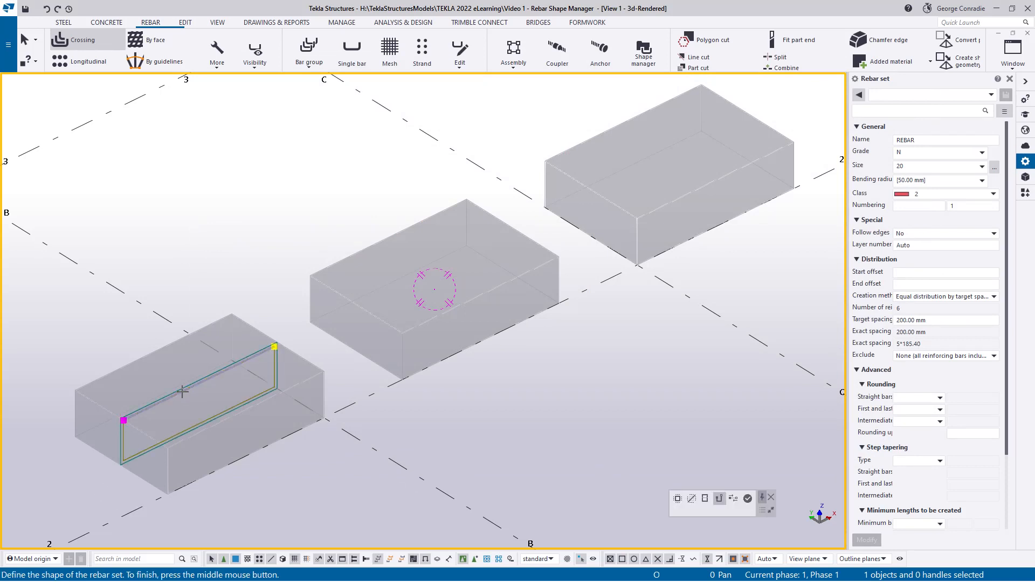
{"action": "left_click", "coordinate": [747, 500]}
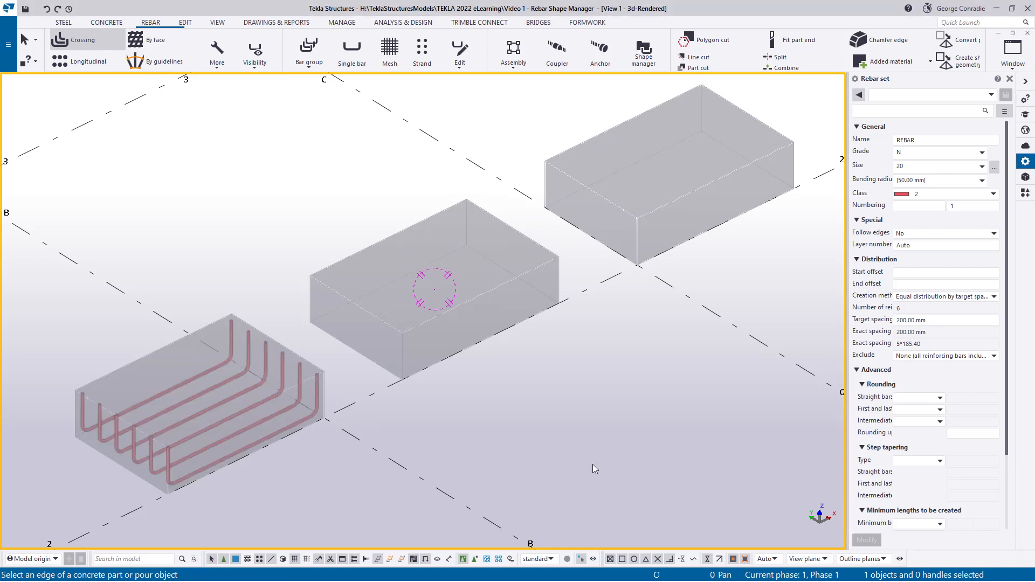
Create a crossing rebar set in the middle block, omitting the far end leg and shortening the upper leg.
{"action": "left_click", "coordinate": [361, 309]}
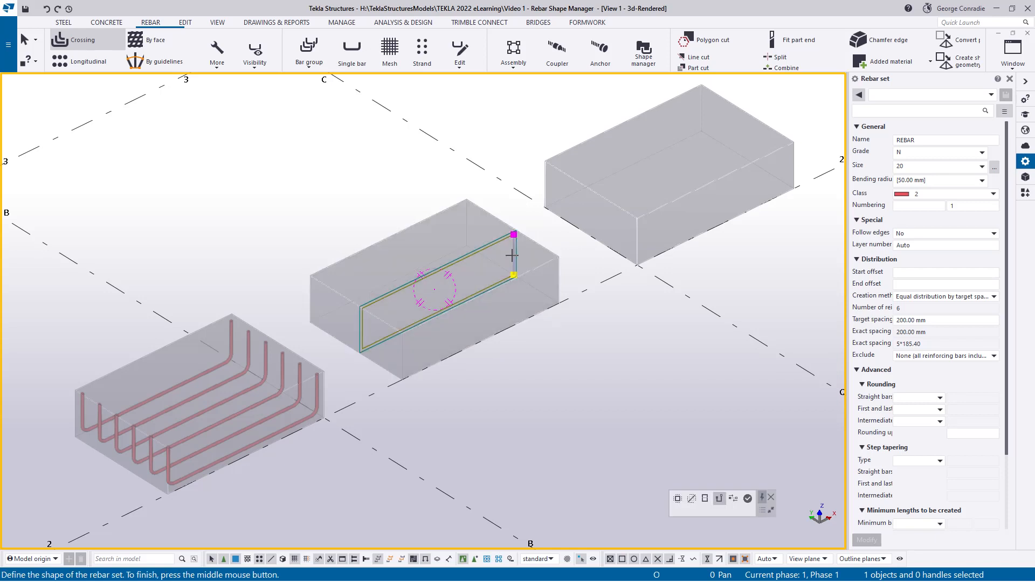
{"action": "left_click_drag", "start_coordinate": [514, 235], "coordinate": [408, 292]}
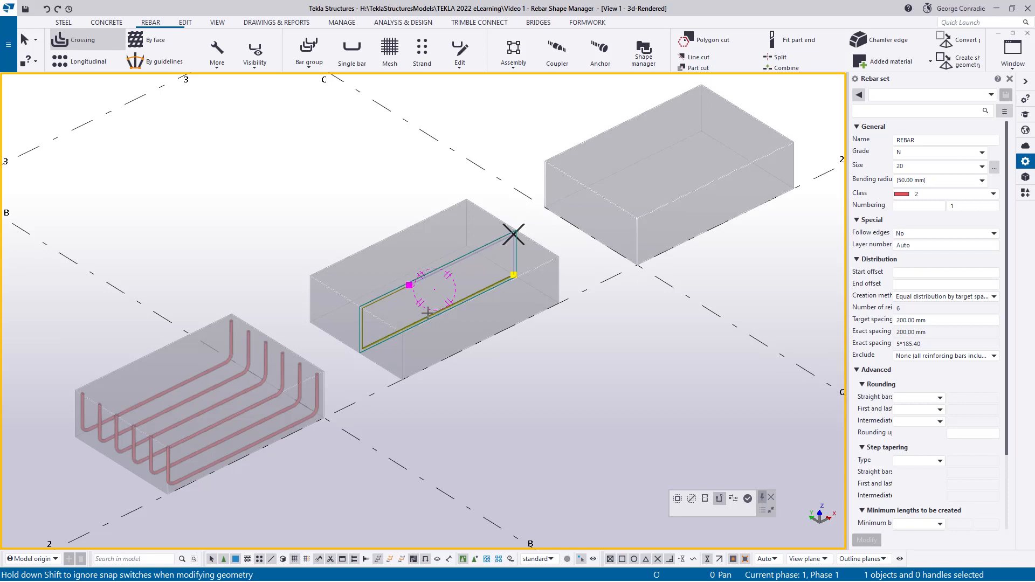
{"action": "left_click", "coordinate": [748, 499]}
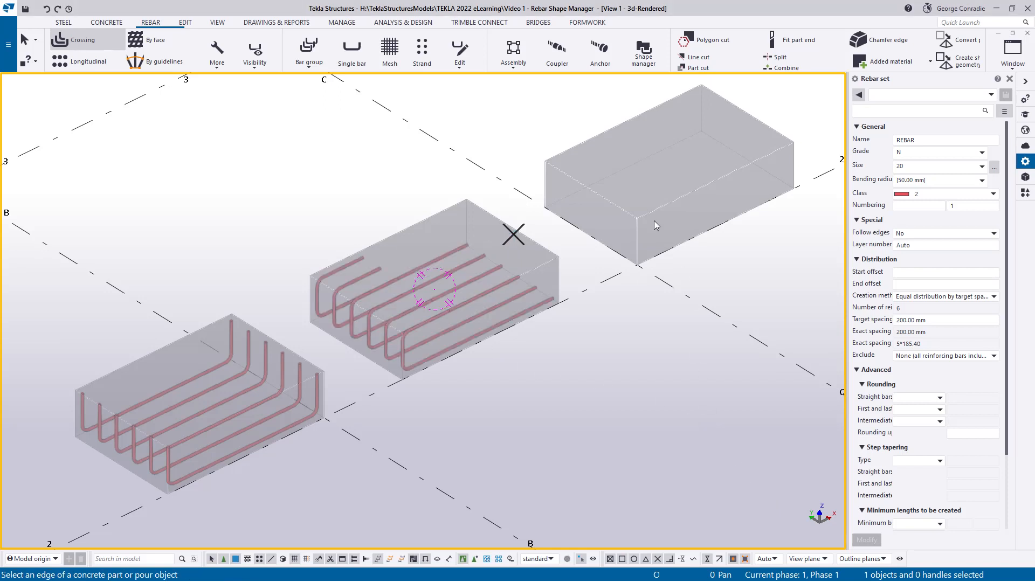
Create a crossing rebar set in the third block with full-length upper and lower legs, omitting the far end leg.
{"action": "left_click", "coordinate": [594, 190]}
{"action": "left_click", "coordinate": [743, 137]}
{"action": "left_click", "coordinate": [748, 498]}
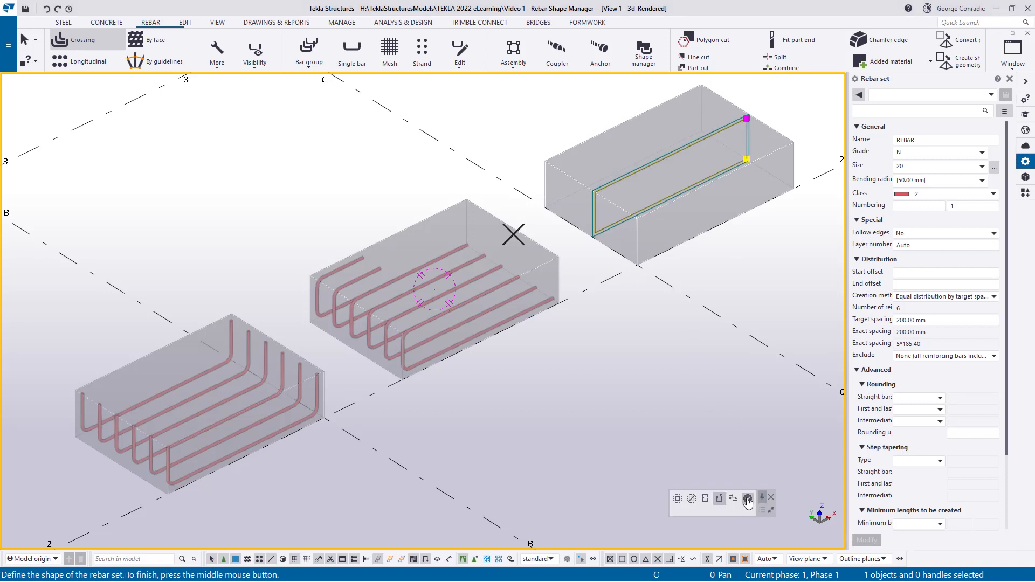
{"action": "right_click", "coordinate": [612, 353]}
{"action": "left_click", "coordinate": [633, 357]}
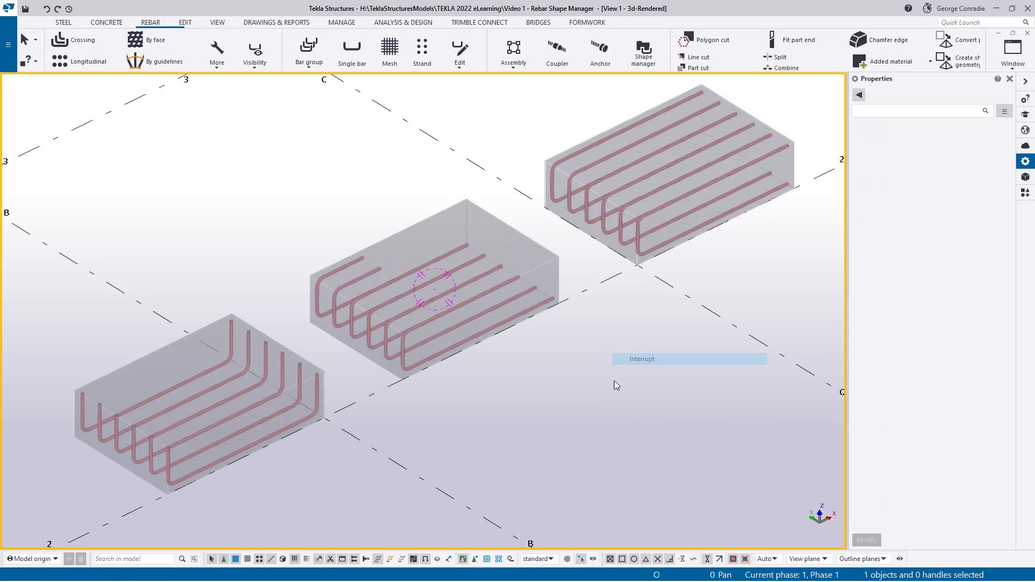
Inquire the first block's rebar set to read its shape code in the rebar bending list.
{"action": "middle_click_drag", "start_coordinate": [496, 326], "coordinate": [548, 405], "text": "ctrl"}
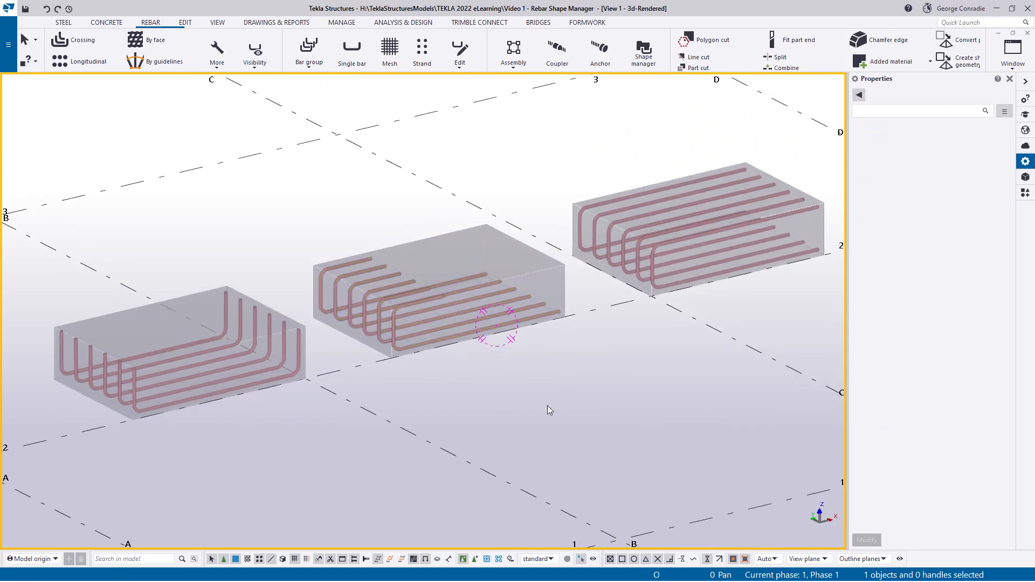
{"action": "left_click", "coordinate": [265, 370]}
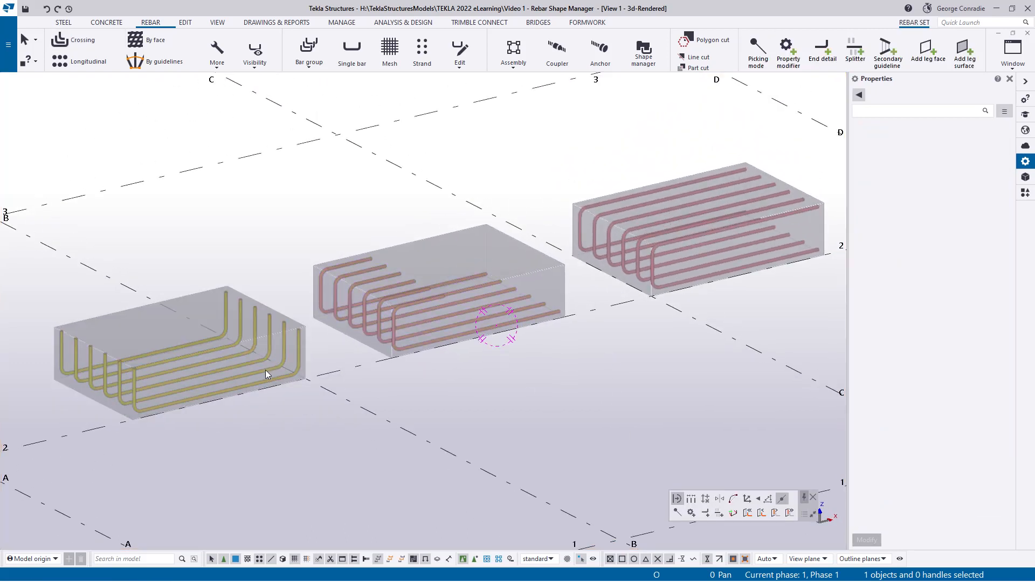
{"action": "right_click", "coordinate": [265, 370]}
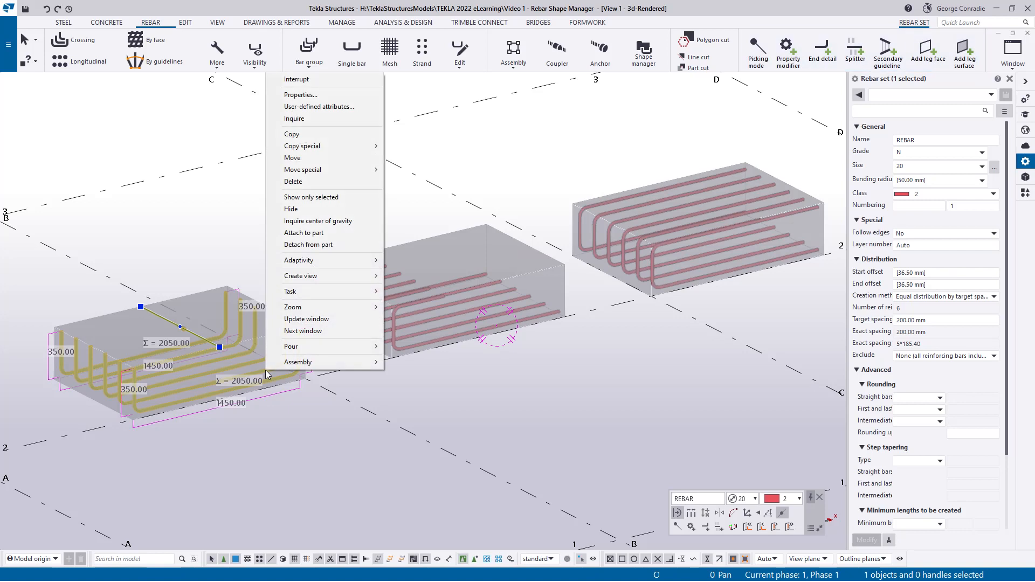
{"action": "left_click", "coordinate": [291, 121]}
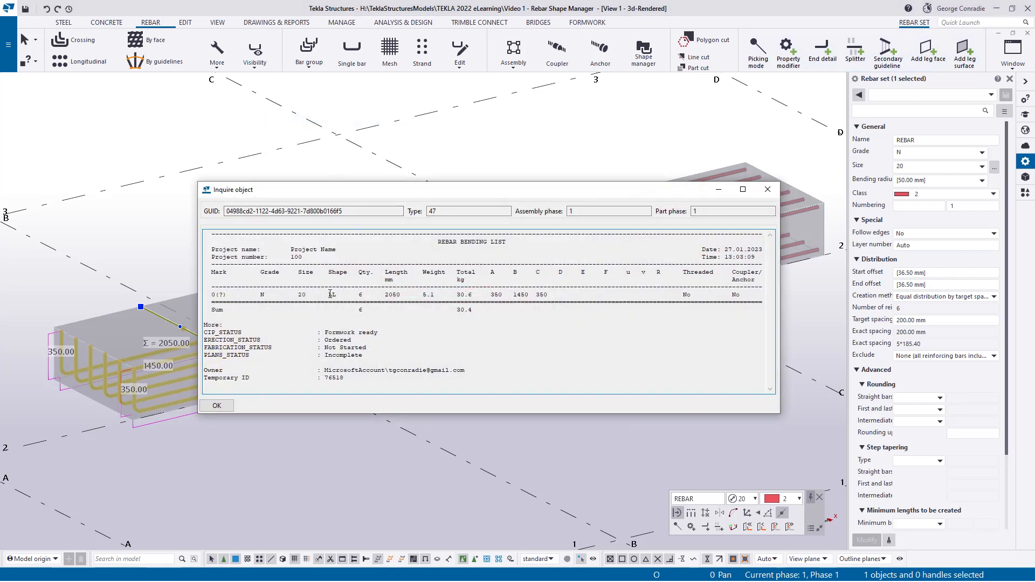
{"action": "left_click", "coordinate": [768, 189]}
{"action": "left_click", "coordinate": [587, 132]}
Load the first block's rebar set into the Rebar Shape Manager and examine its bars' bending shape rules and schedule fields.
{"action": "left_click", "coordinate": [241, 332]}
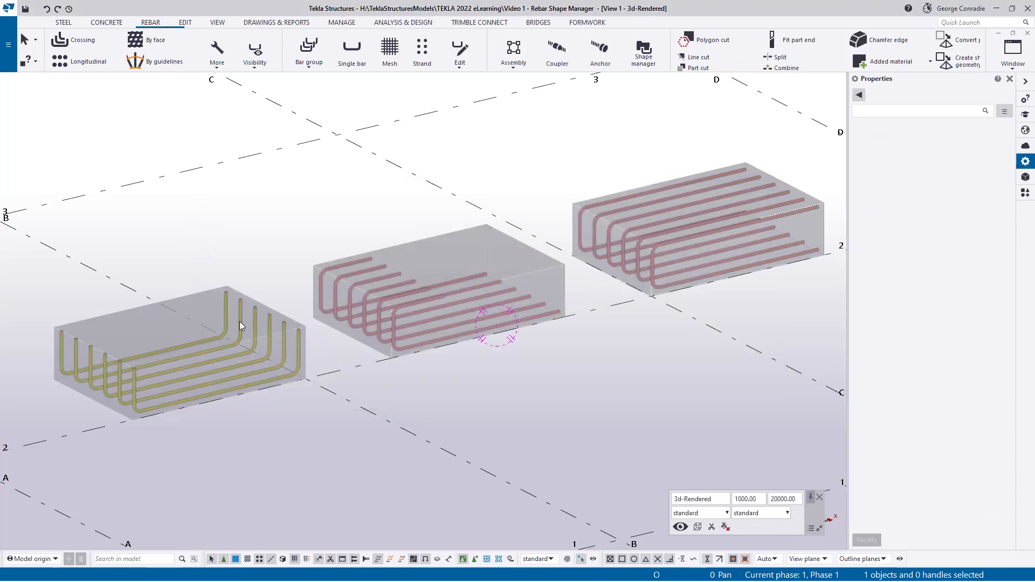
{"action": "left_click", "coordinate": [636, 60]}
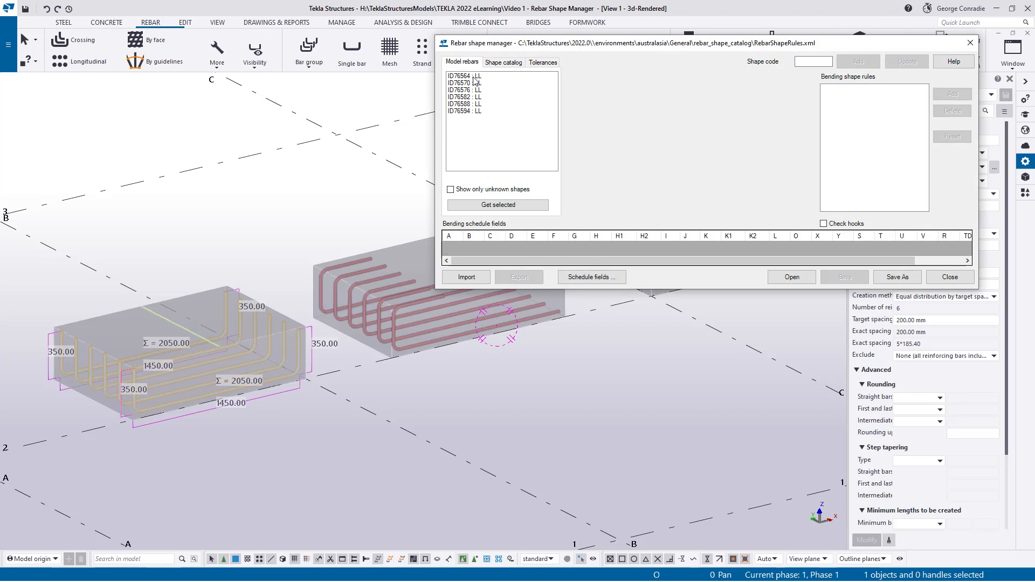
{"action": "left_click", "coordinate": [473, 77]}
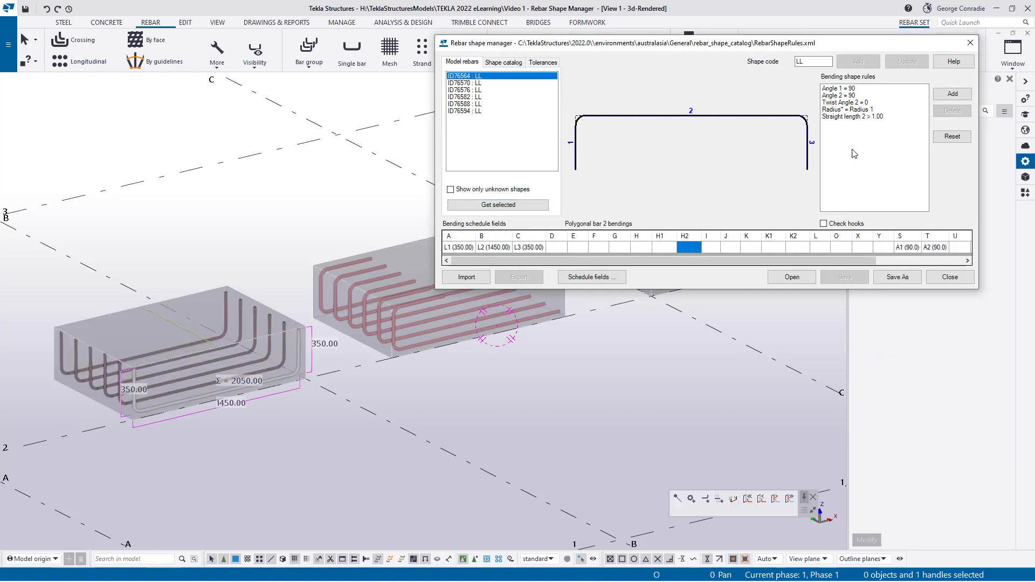
{"action": "left_click", "coordinate": [711, 247]}
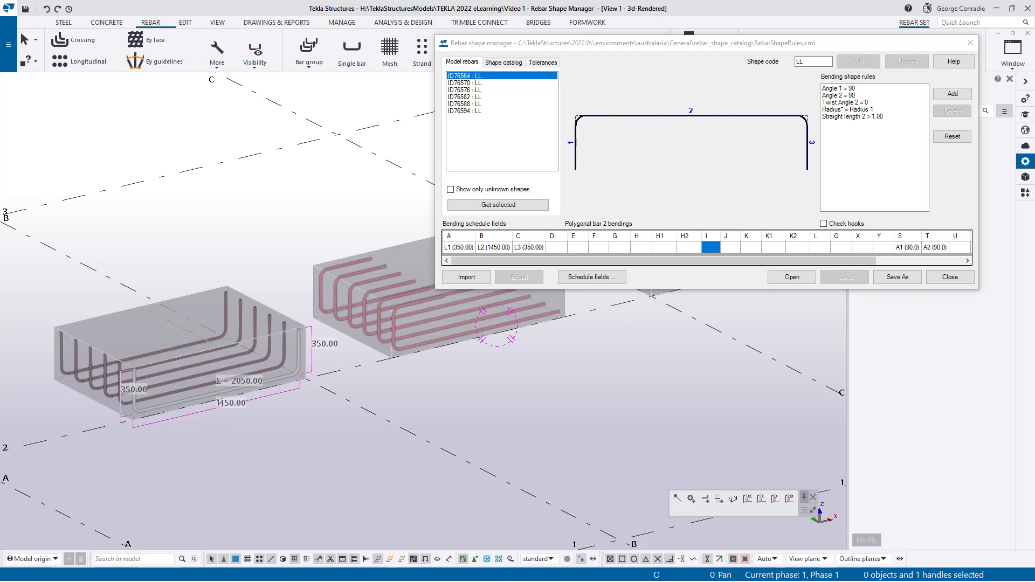
{"action": "left_click", "coordinate": [641, 247]}
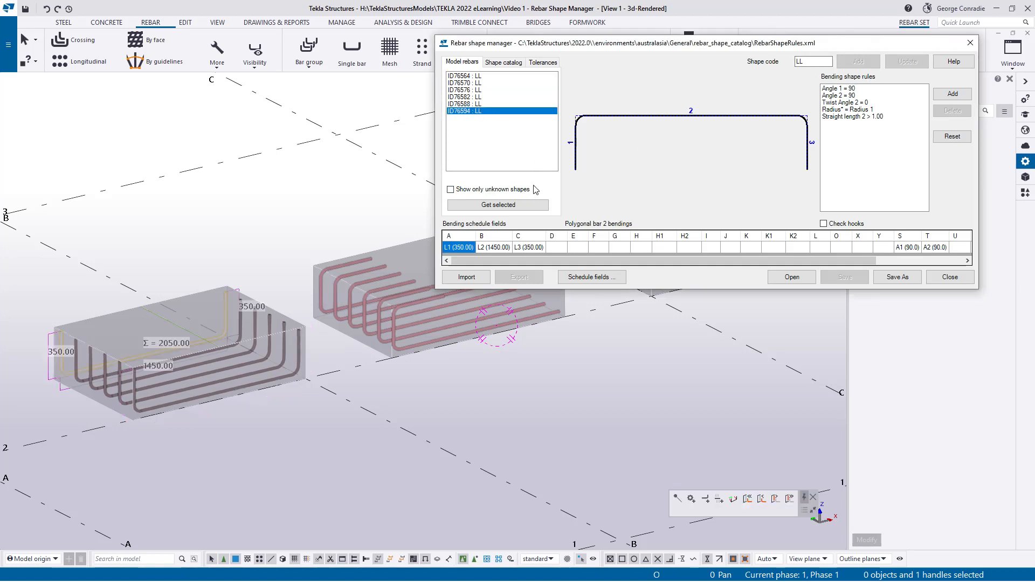
{"action": "left_click", "coordinate": [474, 83]}
Delete the LL shape from the shape catalog and return to the list of model rebars.
{"action": "left_click", "coordinate": [500, 62]}
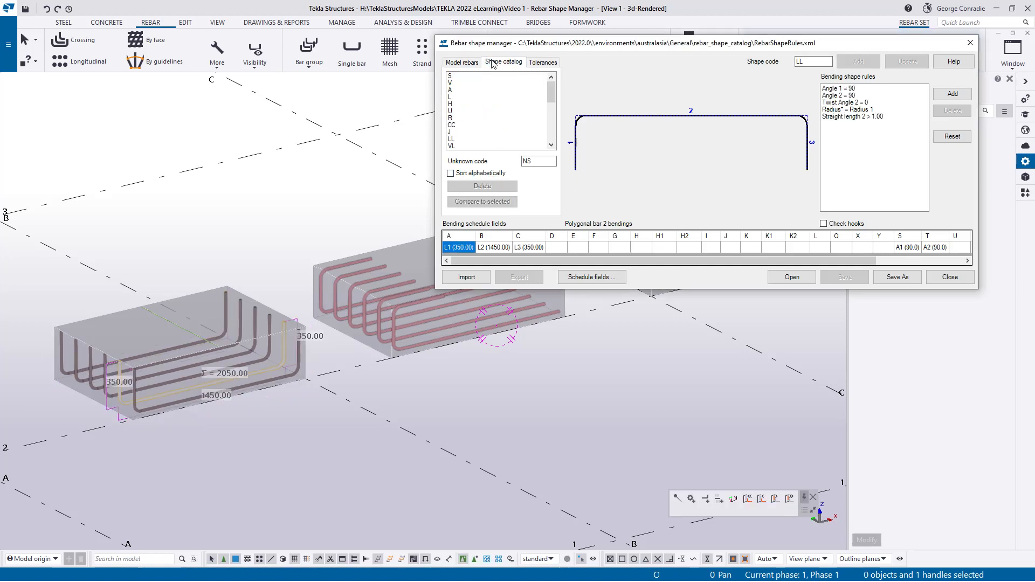
{"action": "scroll", "coordinate": [476, 112], "scroll_direction": "down", "scroll_amount": 3}
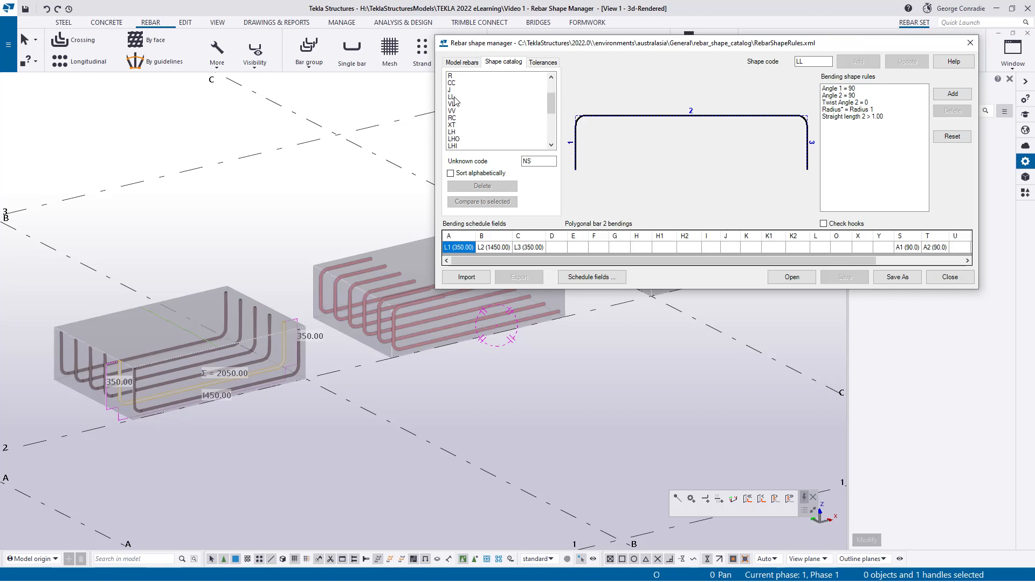
{"action": "left_click", "coordinate": [455, 97]}
{"action": "left_click", "coordinate": [484, 186]}
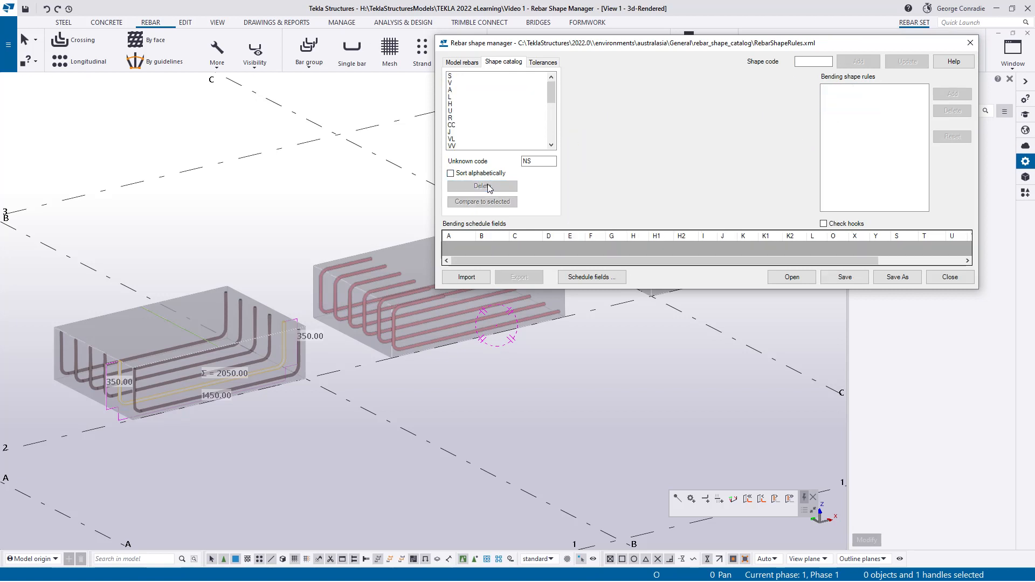
{"action": "left_click", "coordinate": [469, 64]}
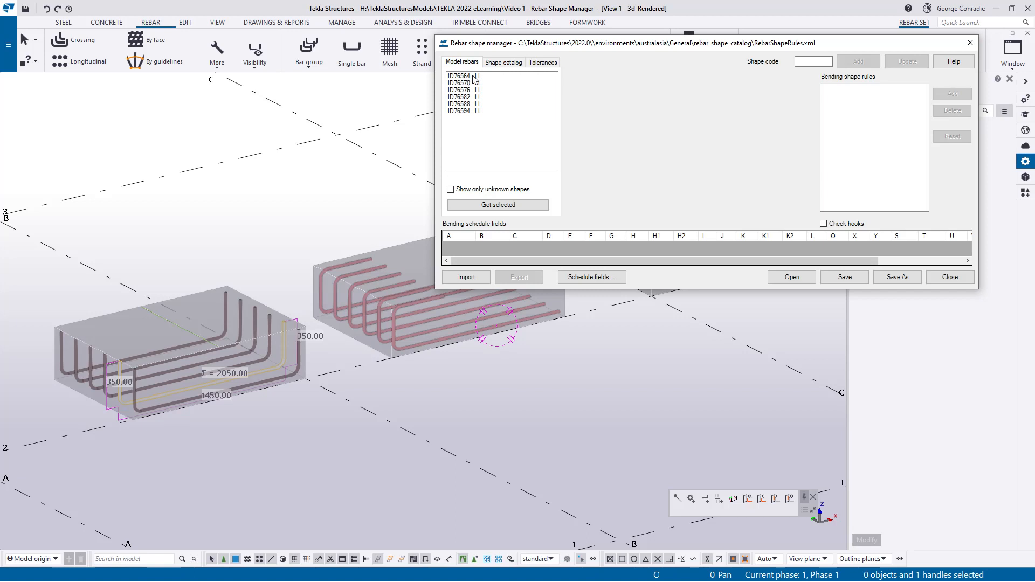
Save the changed shape rules as RebarShapeRules.xml in the Video 1 - Rebar Shape Manager model folder and close the Rebar Shape Manager.
{"action": "left_click", "coordinate": [970, 43]}
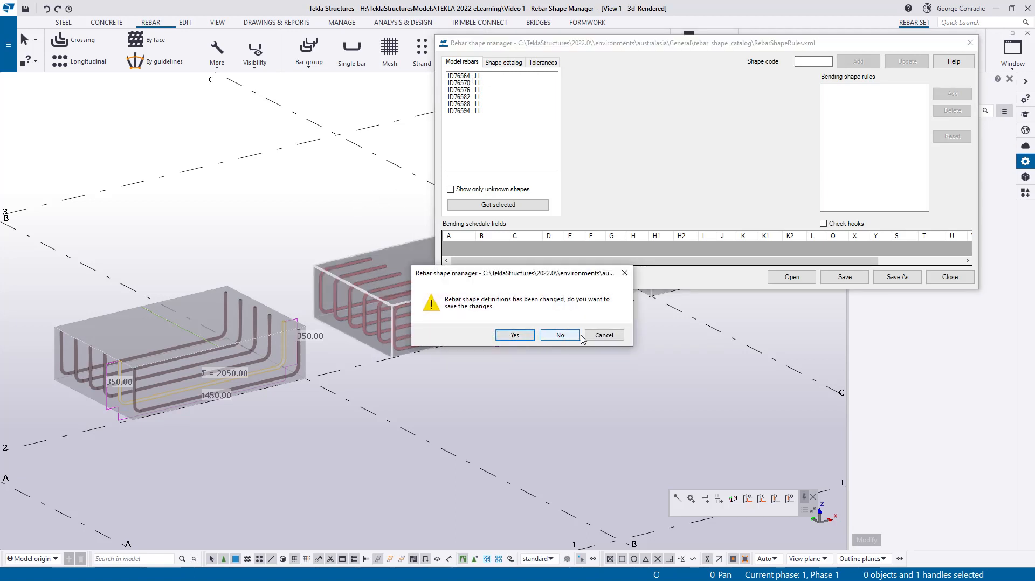
{"action": "left_click", "coordinate": [604, 336]}
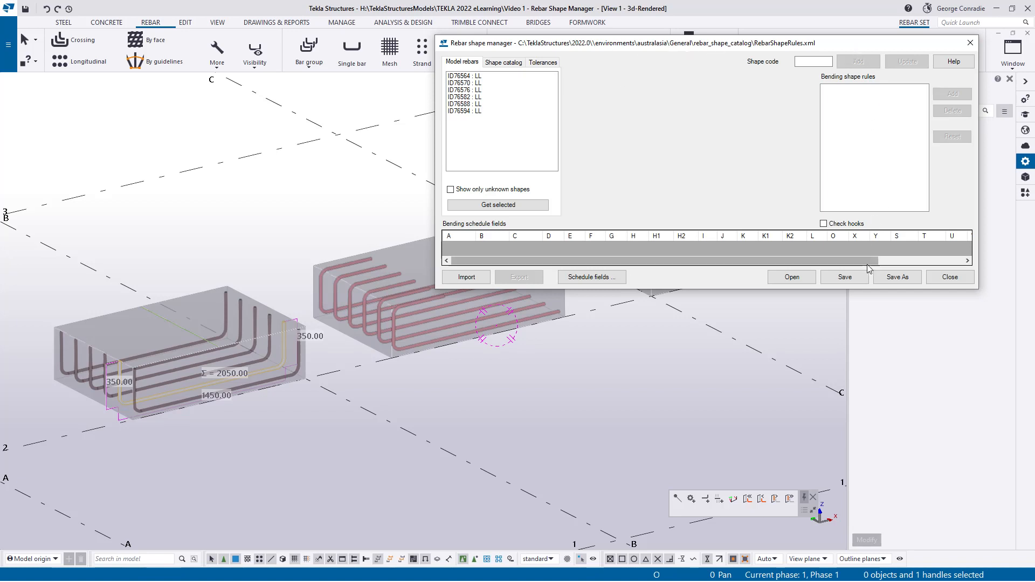
{"action": "left_click", "coordinate": [887, 277]}
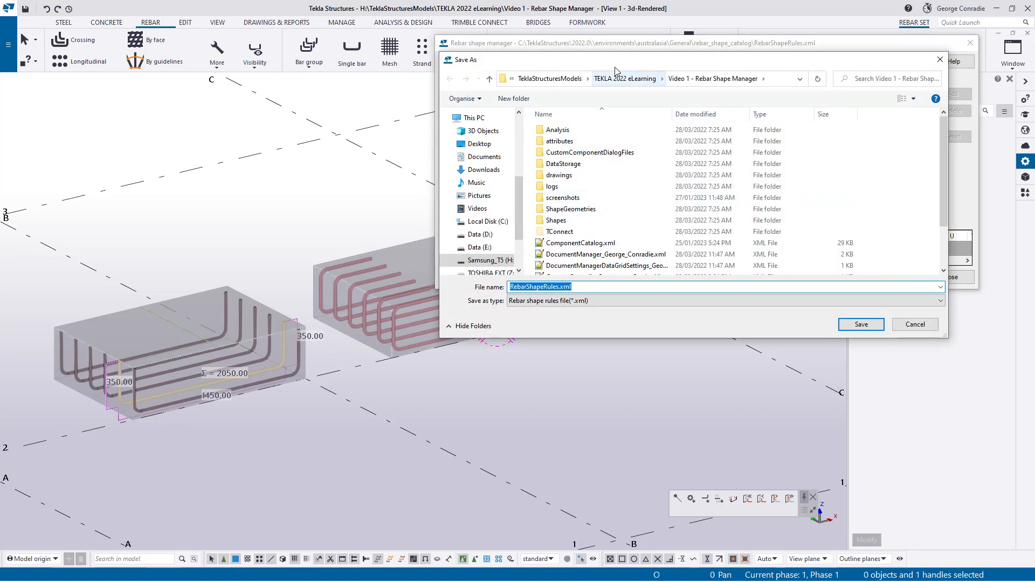
{"action": "left_click", "coordinate": [861, 325]}
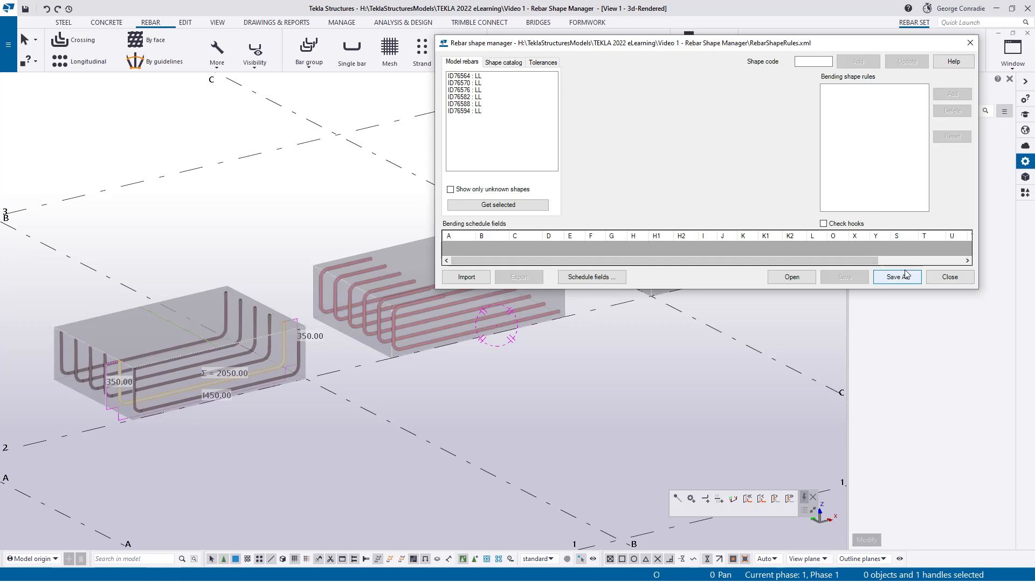
{"action": "left_click", "coordinate": [950, 277]}
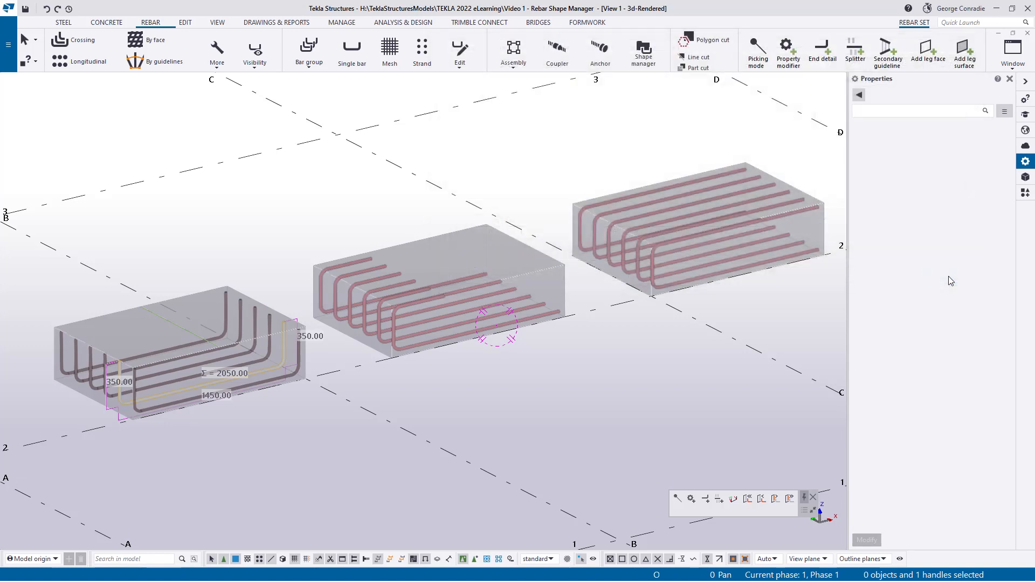
Reopen the current model from the recent models, saving its changes, and bring up its 3D view.
{"action": "left_click", "coordinate": [566, 197]}
{"action": "left_click", "coordinate": [8, 44]}
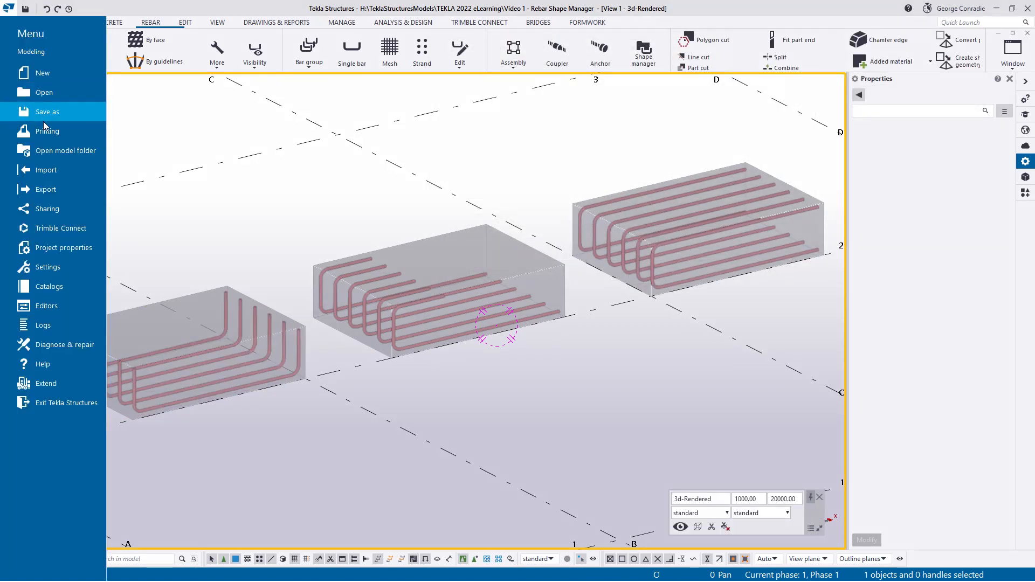
{"action": "mouse_move", "coordinate": [50, 93]}
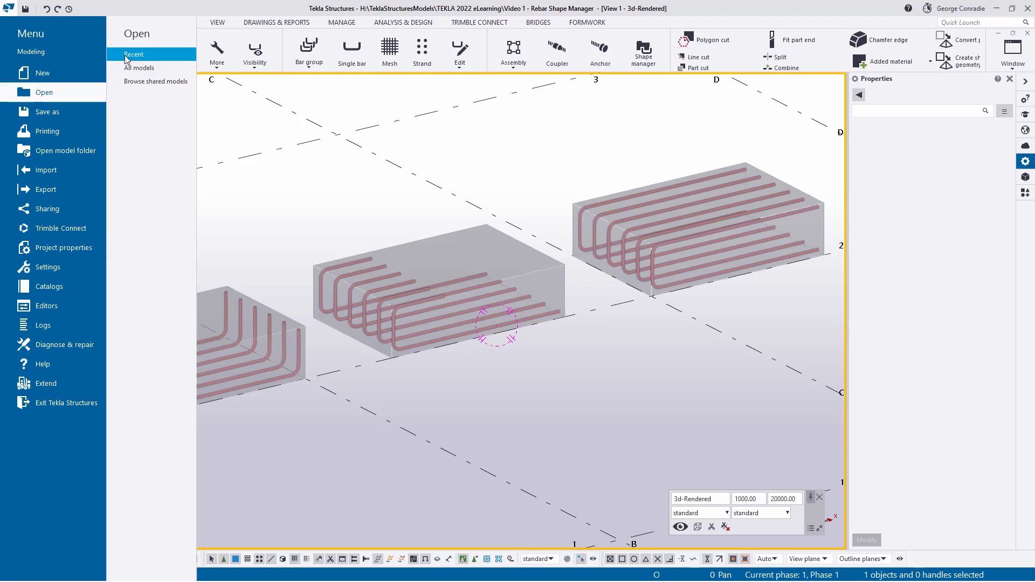
{"action": "left_click", "coordinate": [125, 56]}
{"action": "left_click", "coordinate": [231, 60]}
{"action": "left_click", "coordinate": [230, 114]}
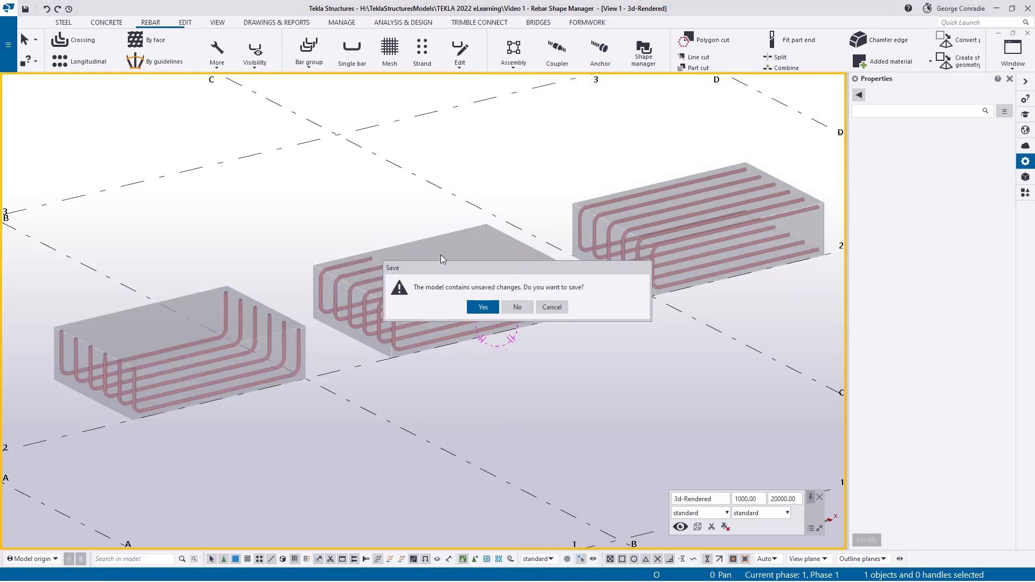
{"action": "left_click", "coordinate": [478, 309]}
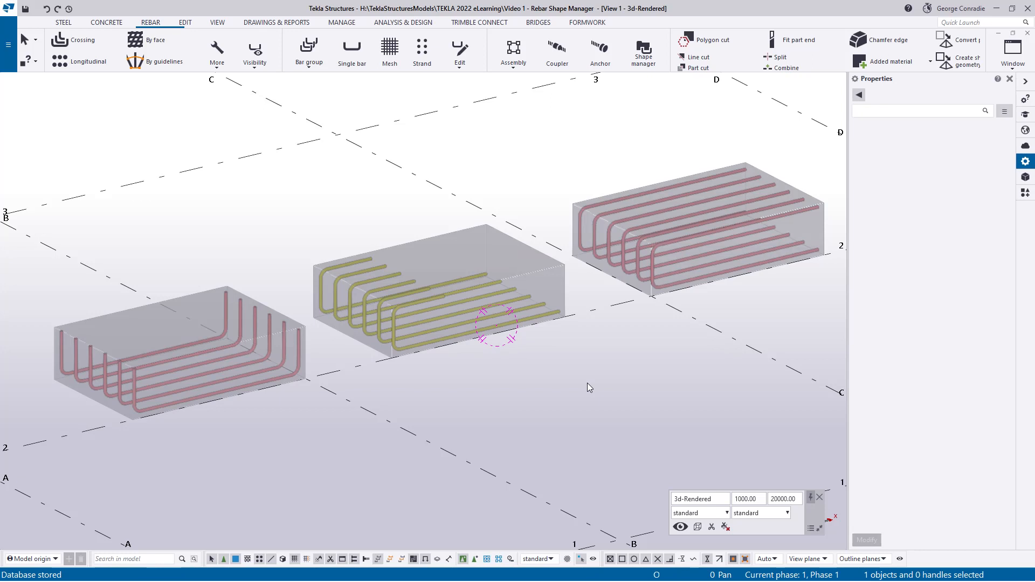
{"action": "key", "text": "ctrl+Tab"}
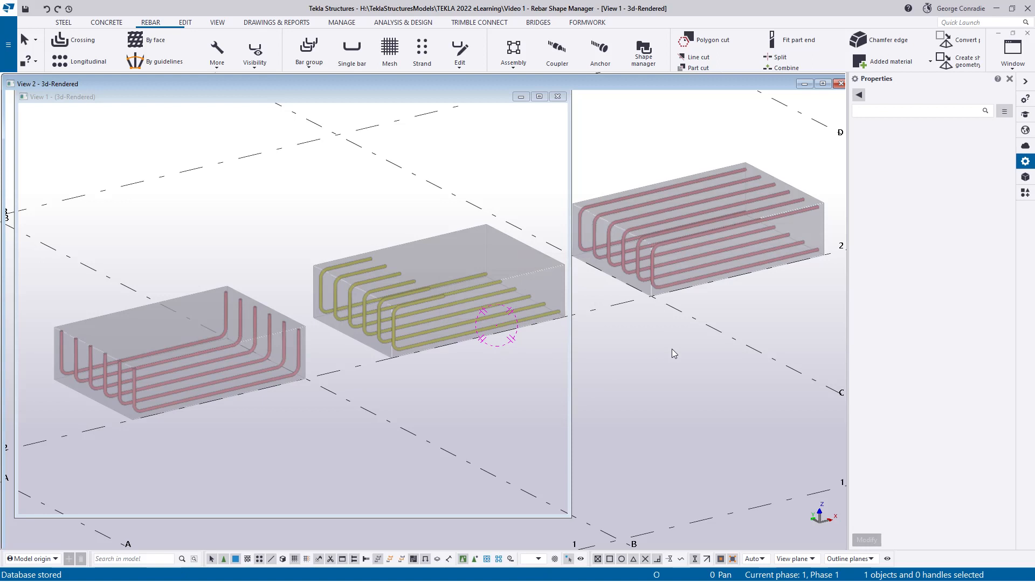
{"action": "left_click", "coordinate": [591, 401]}
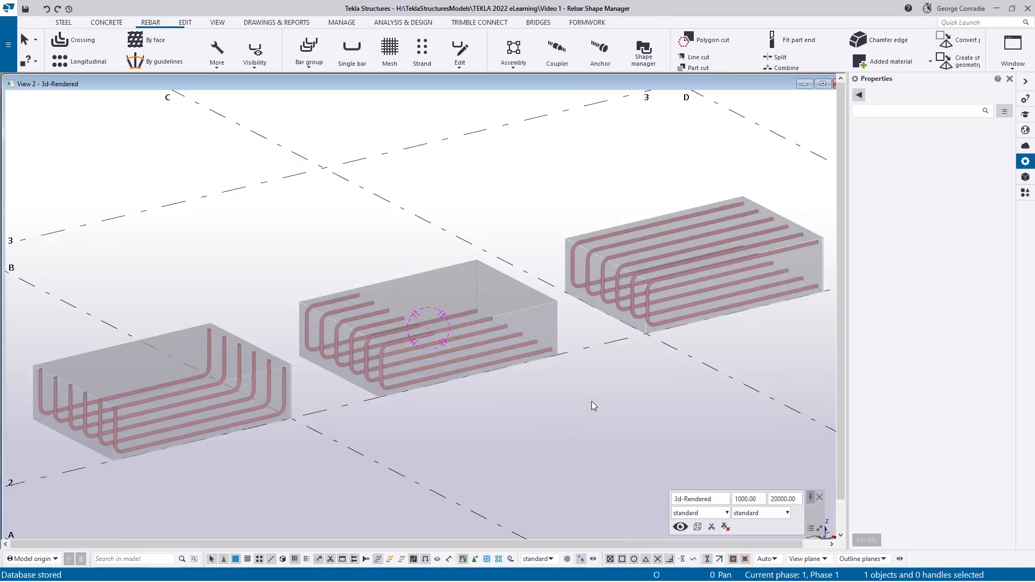
Maximise the 3D view, inquire the first block's rebar set to check its shape code in the bending list, and close the report.
{"action": "double_click", "coordinate": [549, 84]}
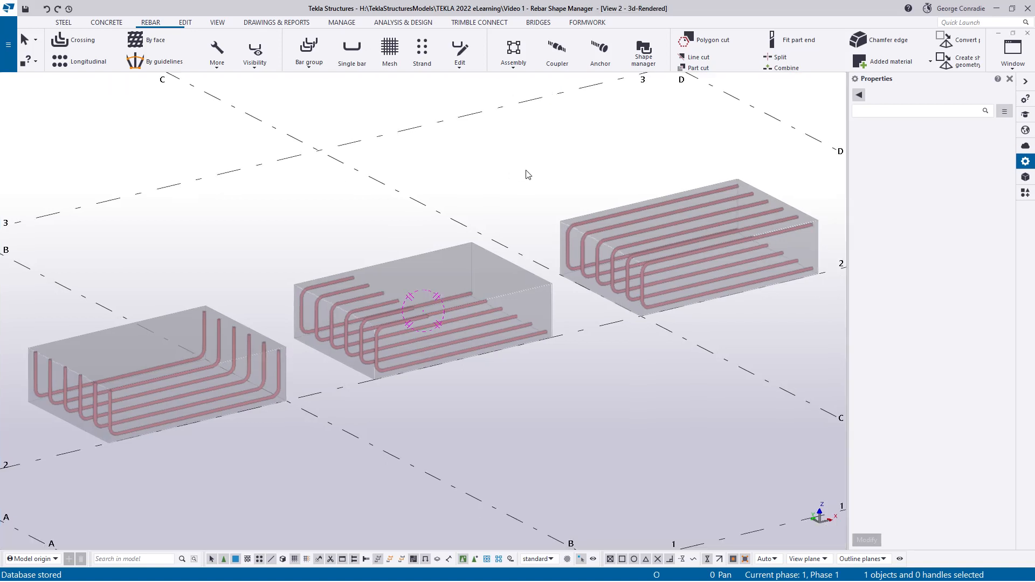
{"action": "left_click", "coordinate": [207, 334]}
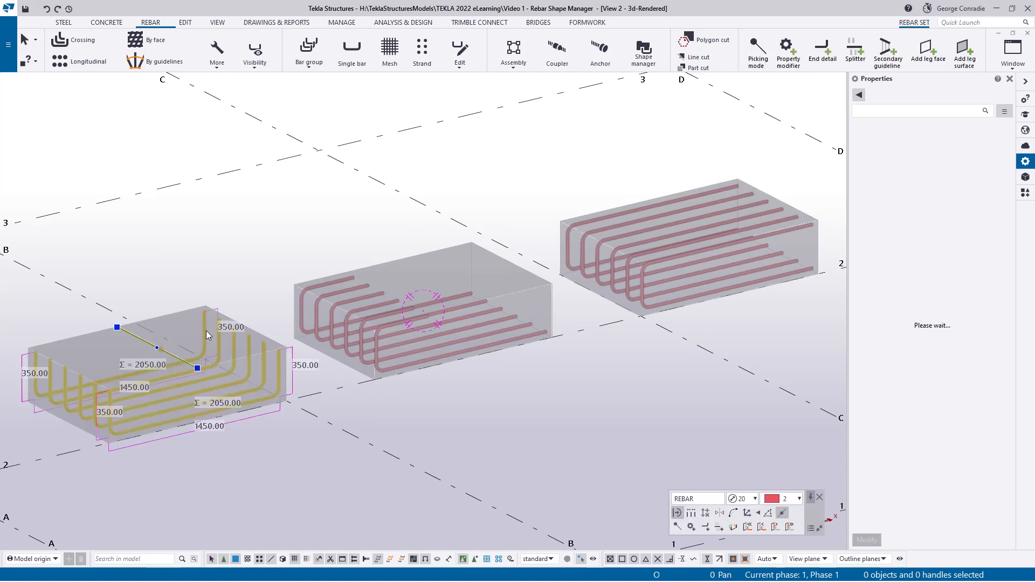
{"action": "right_click", "coordinate": [206, 331]}
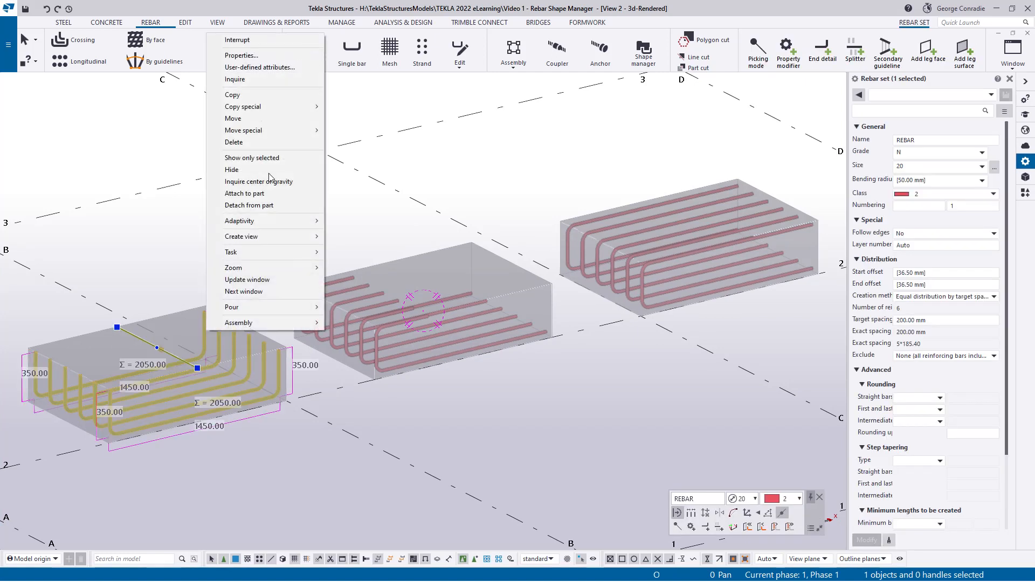
{"action": "left_click", "coordinate": [274, 82]}
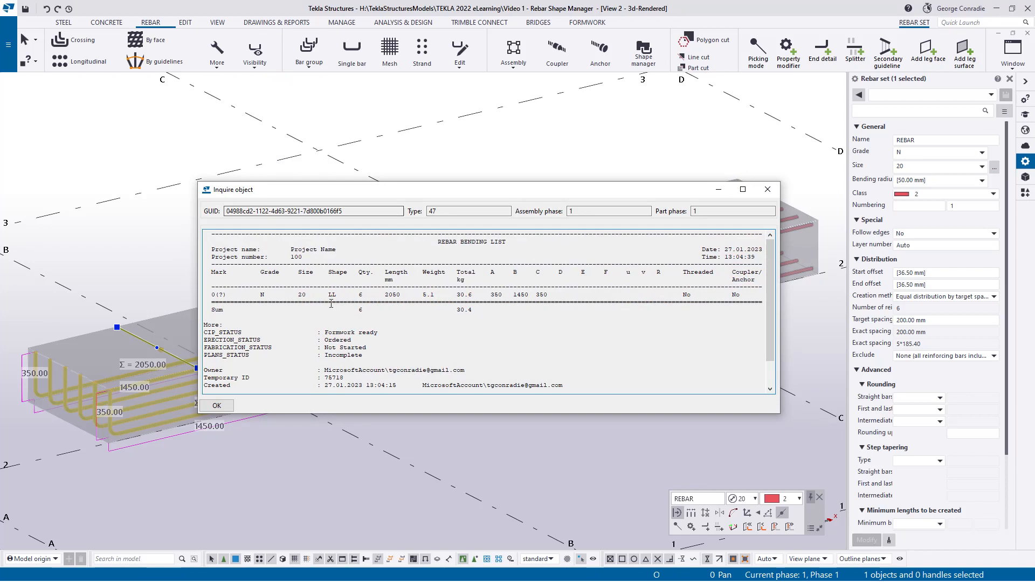
{"action": "left_click", "coordinate": [767, 189]}
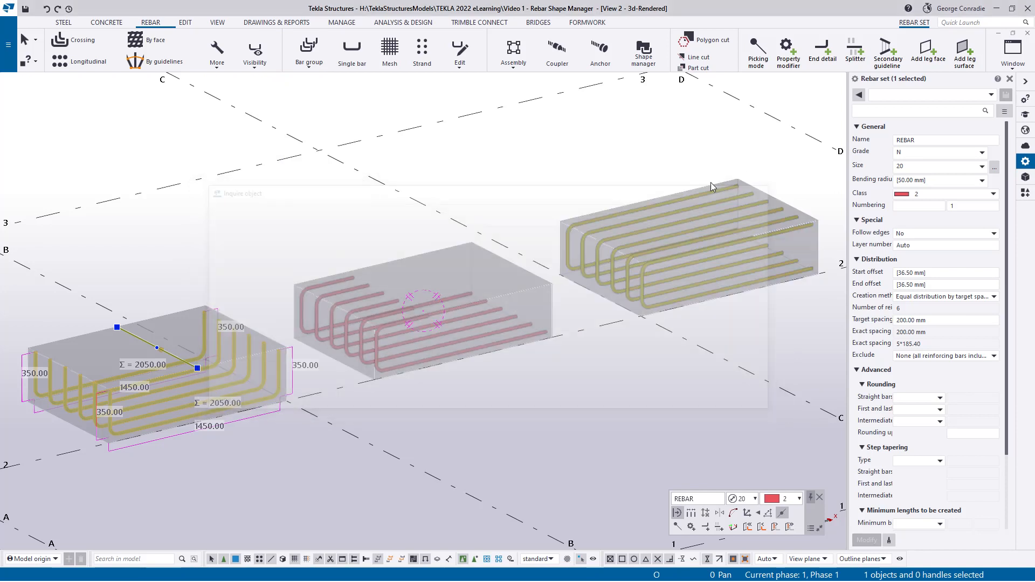
Load the first block's rebar set into the Rebar Shape Manager, check the first bar's shape code and bending rules, and close it.
{"action": "left_click", "coordinate": [641, 53]}
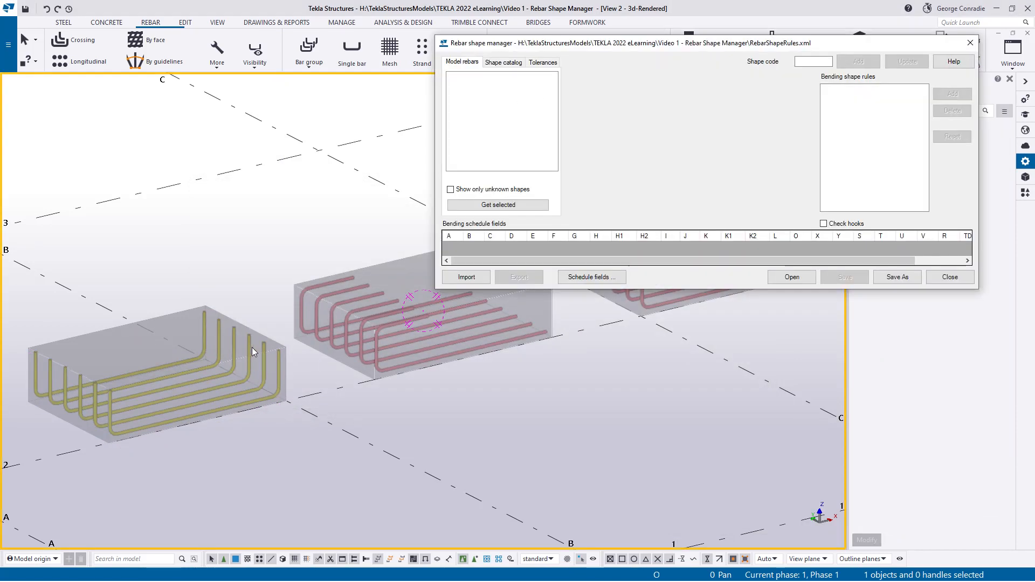
{"action": "left_click", "coordinate": [247, 345]}
{"action": "left_click", "coordinate": [499, 205]}
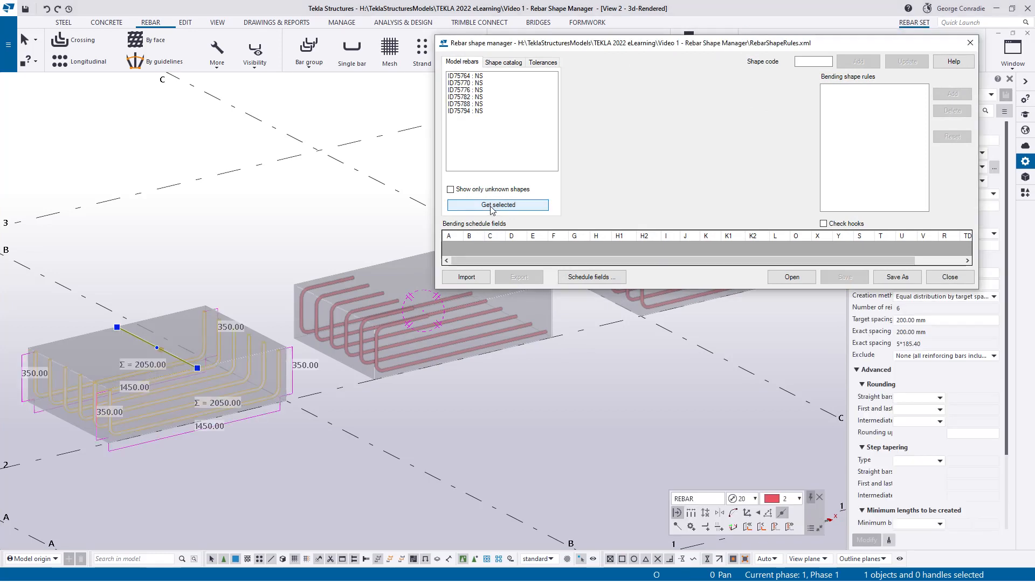
{"action": "left_click", "coordinate": [483, 76]}
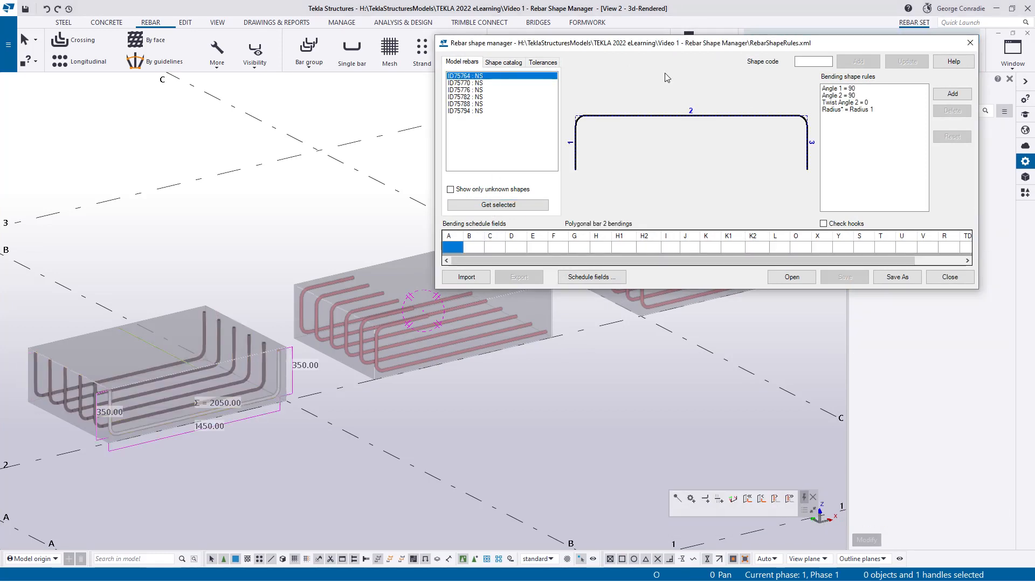
{"action": "left_click", "coordinate": [950, 278]}
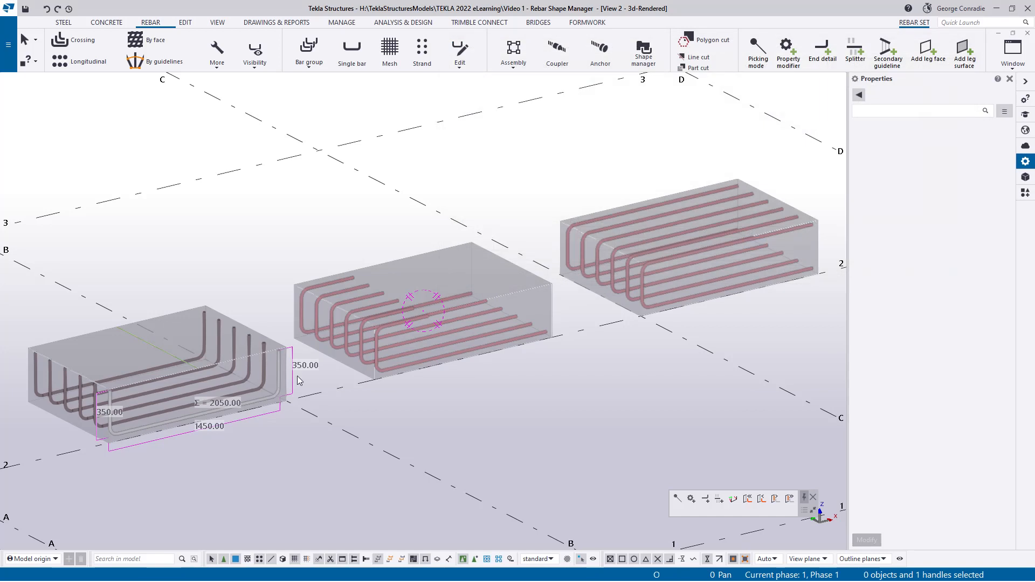
Inquire the single selected bar in the first block to check its shape code and dimensions, and close the report.
{"action": "right_click", "coordinate": [233, 351]}
{"action": "left_click", "coordinate": [261, 386]}
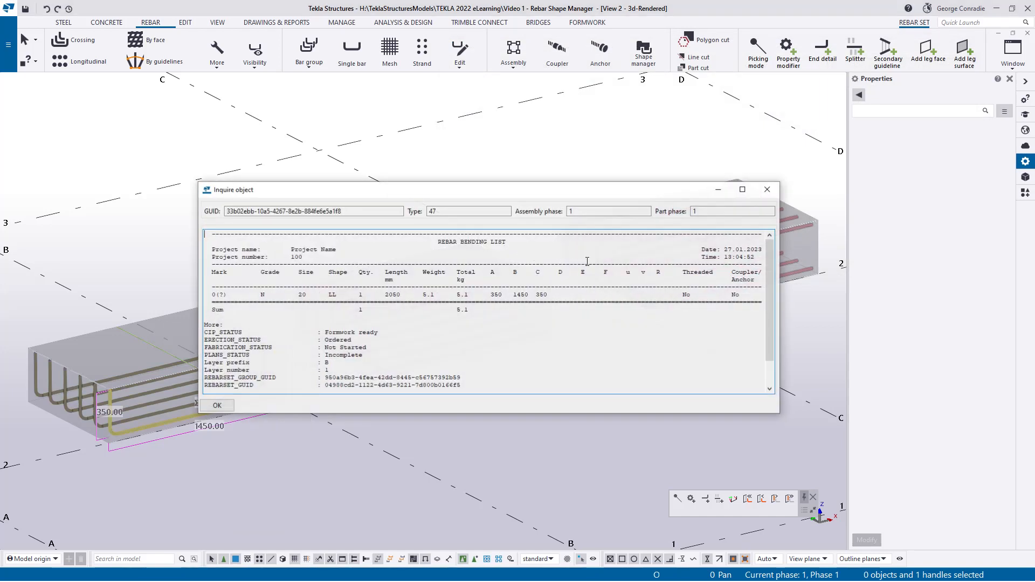
{"action": "left_click", "coordinate": [767, 189]}
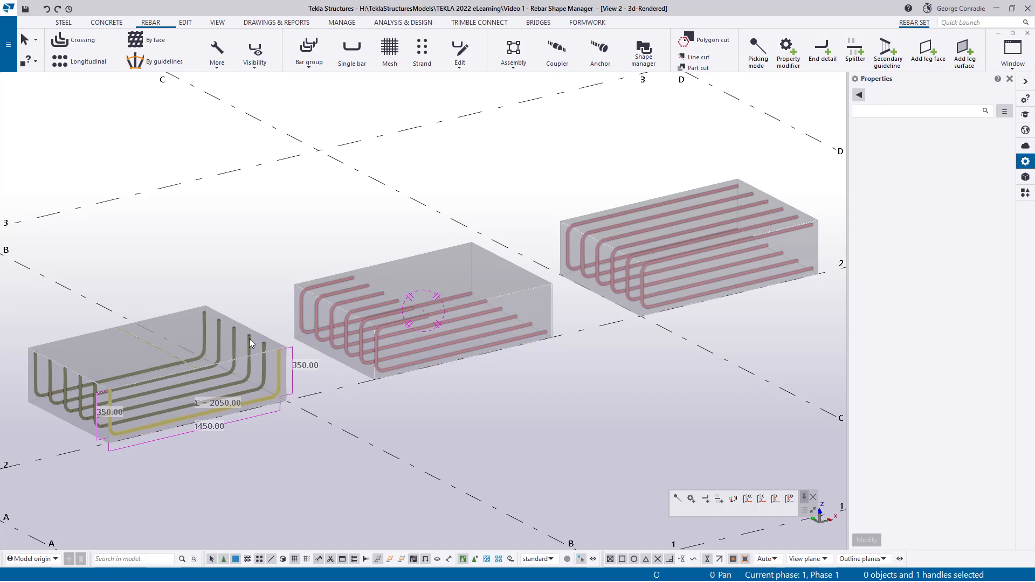
Examine the LL shape in the Reinforcing Bar Shape Catalog and in the Rebar shape placing tool, closing both without creating bars.
{"action": "left_click", "coordinate": [309, 65]}
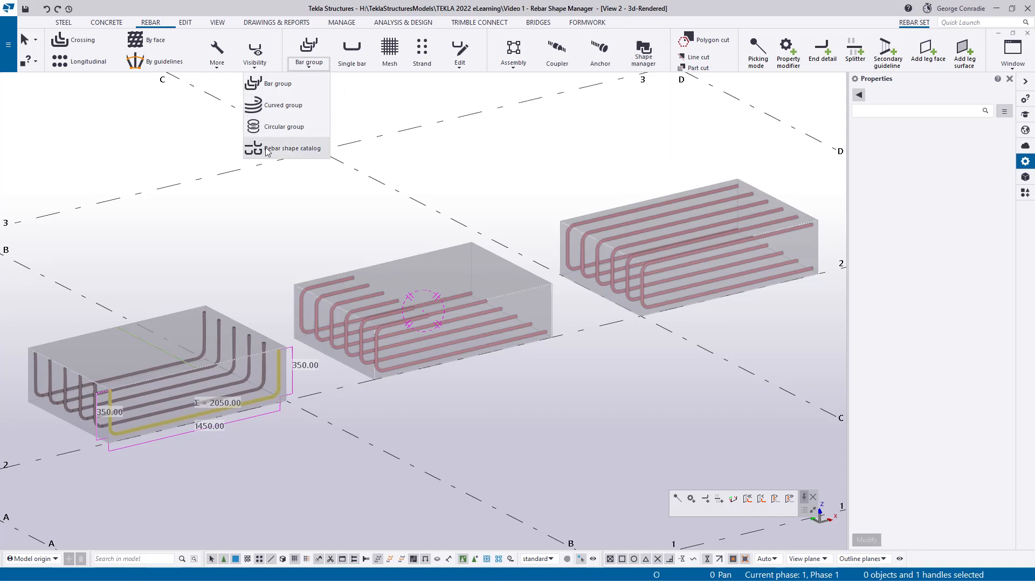
{"action": "left_click", "coordinate": [301, 152]}
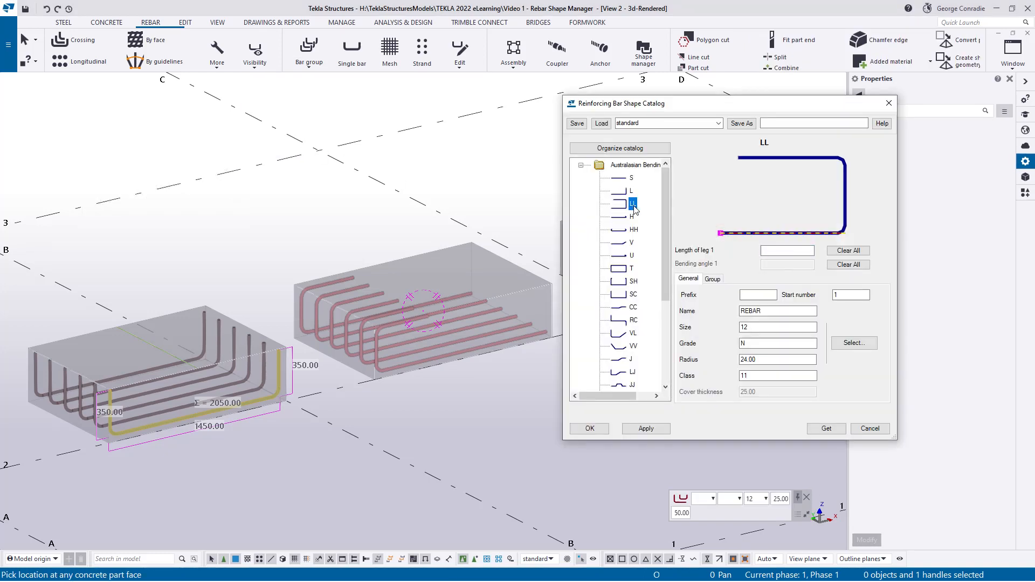
{"action": "left_click", "coordinate": [889, 103]}
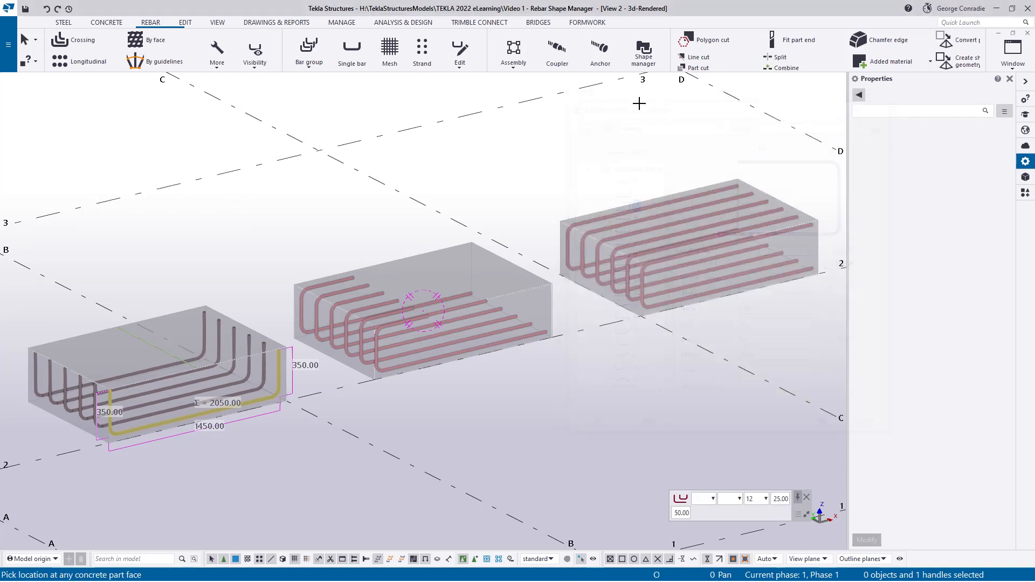
{"action": "left_click", "coordinate": [217, 54]}
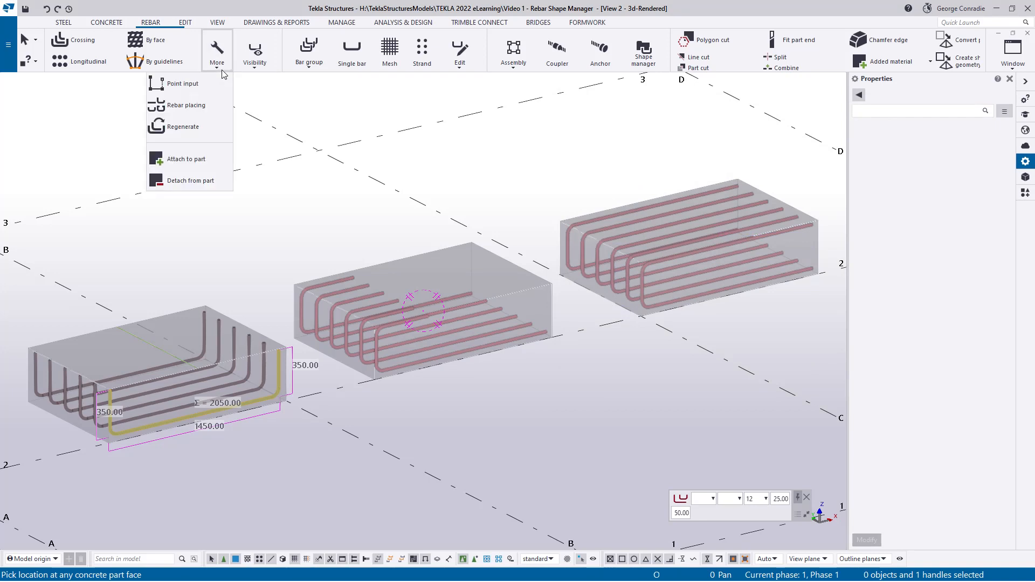
{"action": "left_click", "coordinate": [186, 108]}
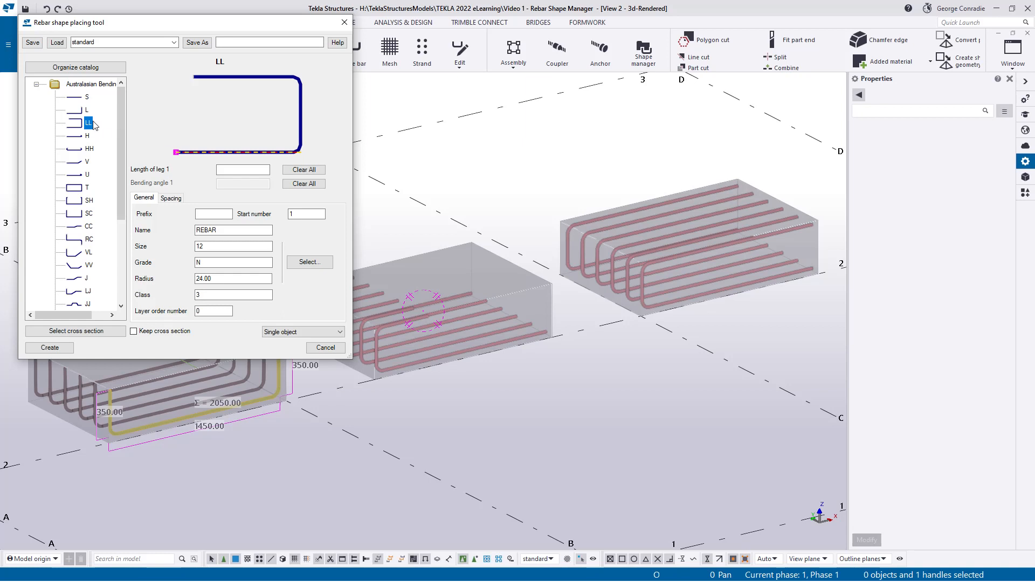
{"action": "left_click", "coordinate": [344, 22]}
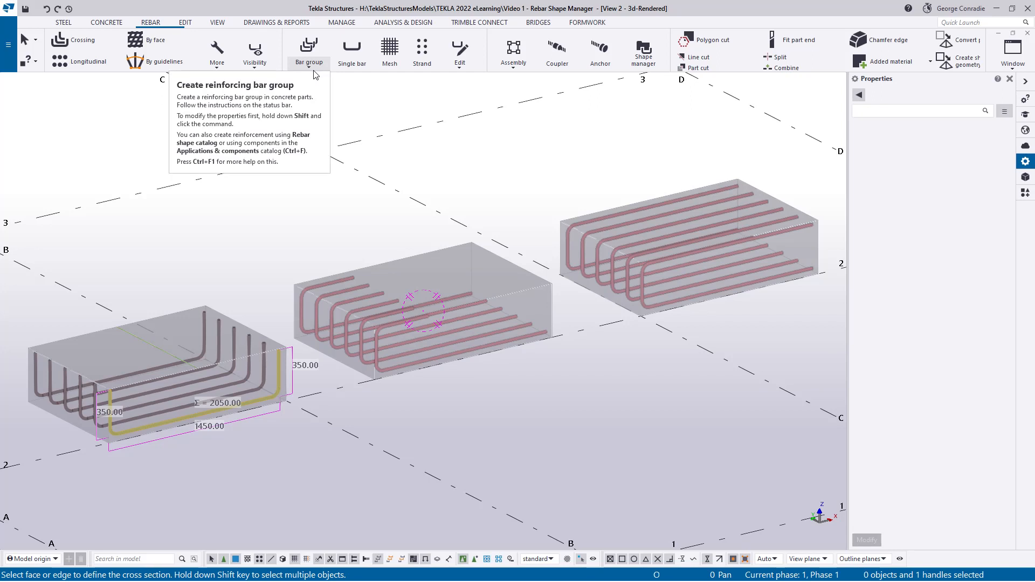
Search all advanced option categories for "rebar" and read the descriptions of XS_USE_USER_DEFINED_REBAR_LENGTH_AND_WEIGHT and XS_USE_USER_DEFINED_REBARSHAPERULES.
{"action": "key", "text": "ctrl+e"}
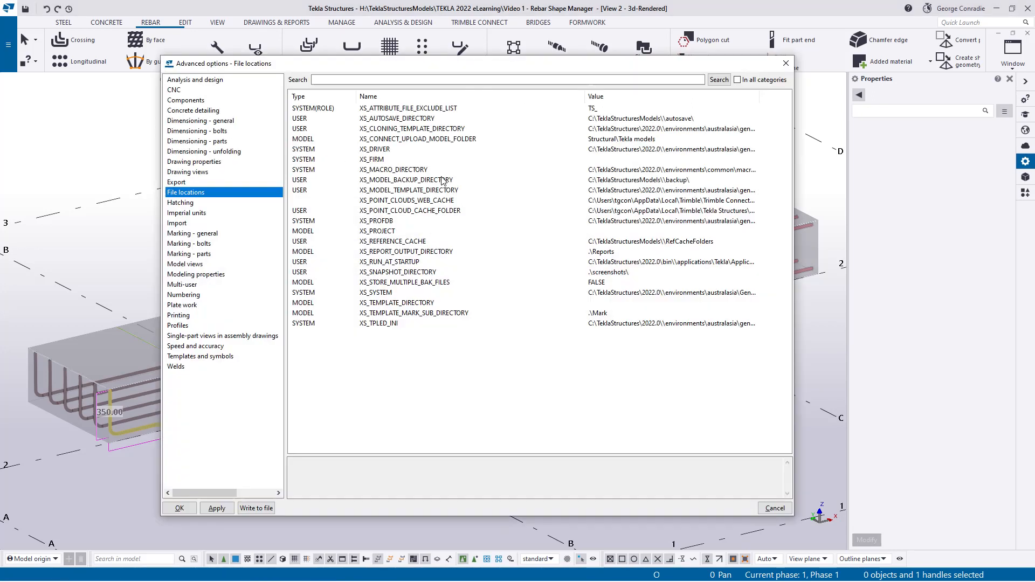
{"action": "left_click", "coordinate": [399, 81]}
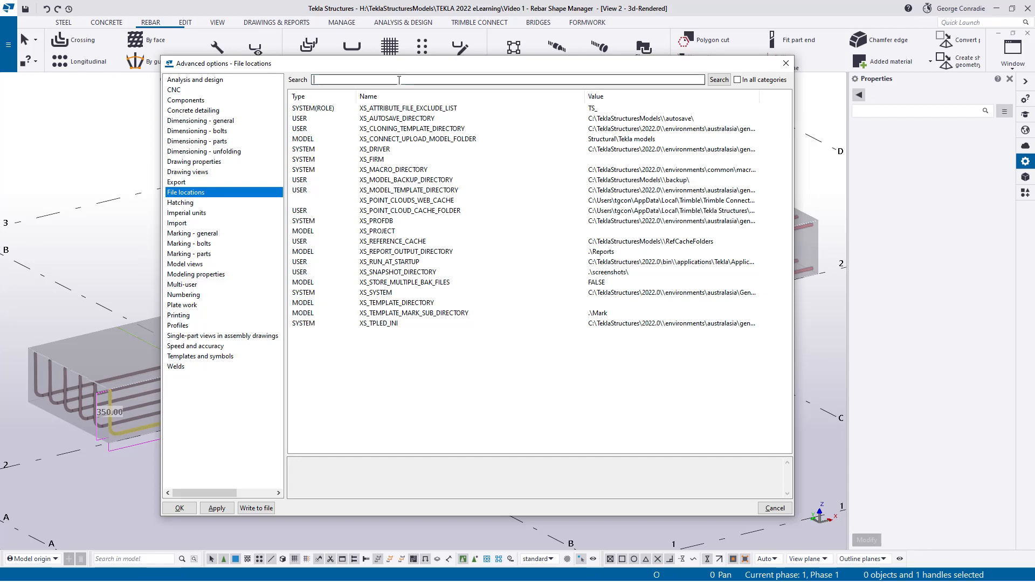
{"action": "type", "text": "rebar"}
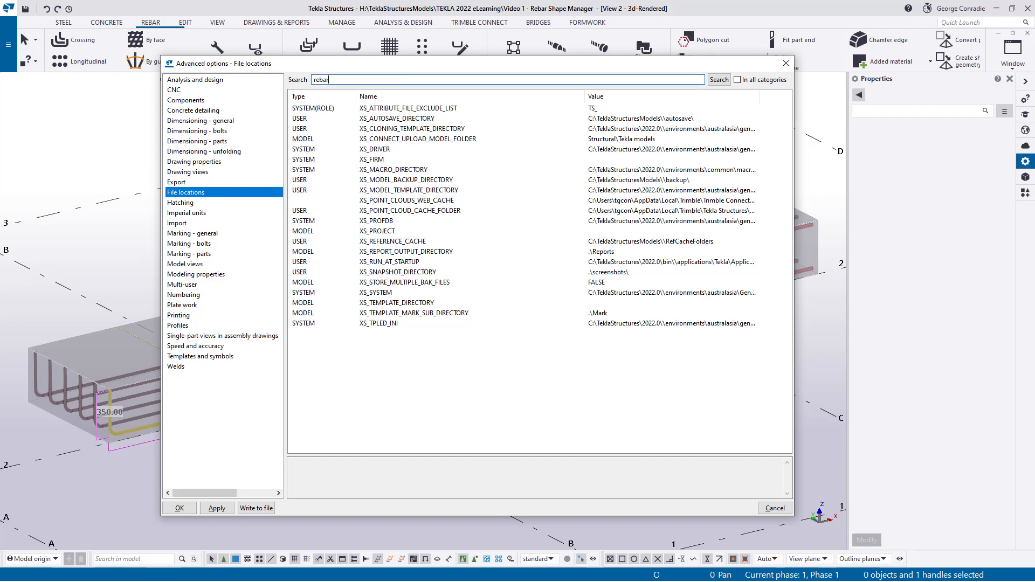
{"action": "left_click", "coordinate": [738, 80]}
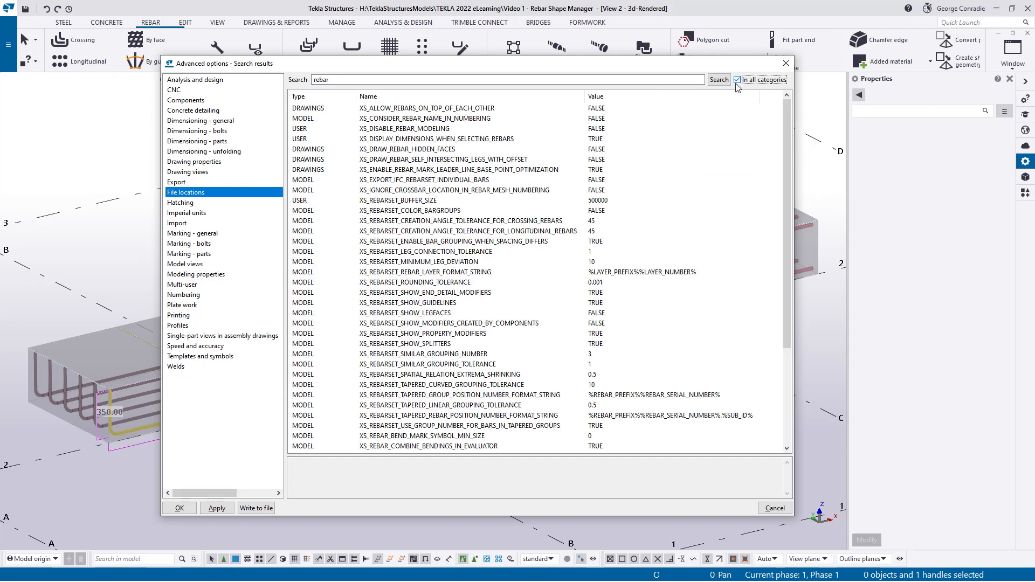
{"action": "scroll", "coordinate": [730, 308], "scroll_direction": "down", "scroll_amount": 5}
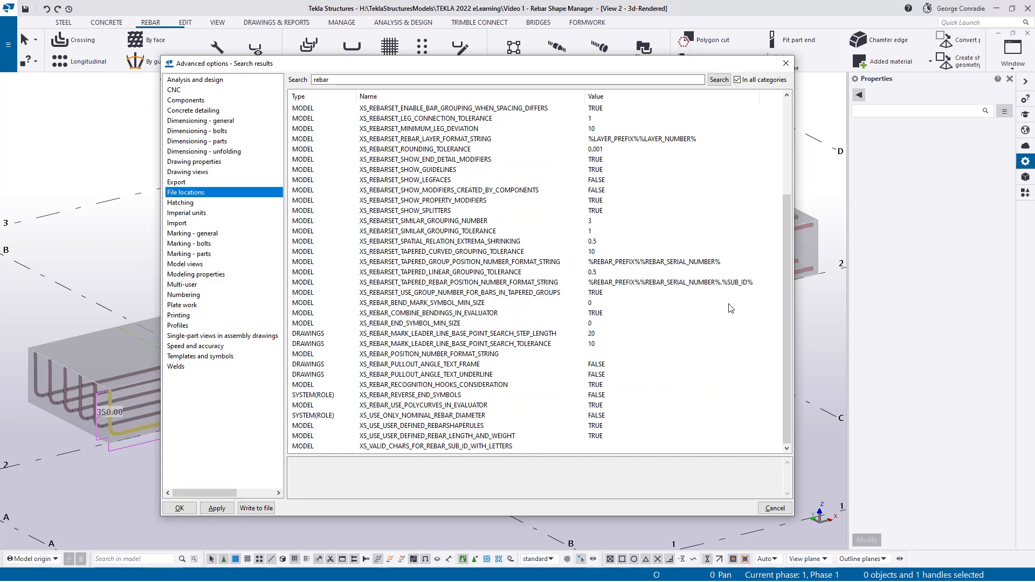
{"action": "left_click", "coordinate": [465, 438]}
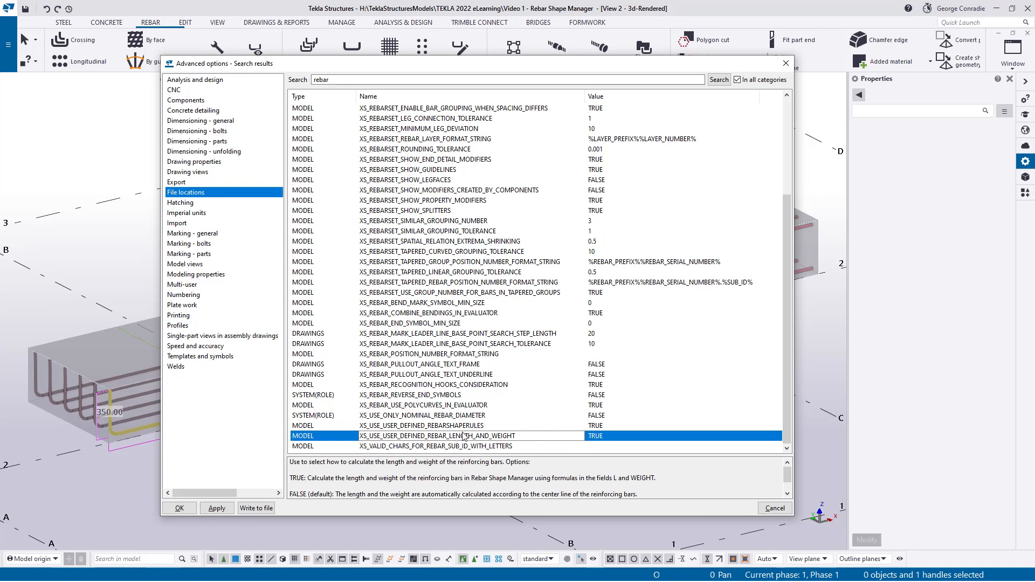
{"action": "left_click", "coordinate": [464, 427]}
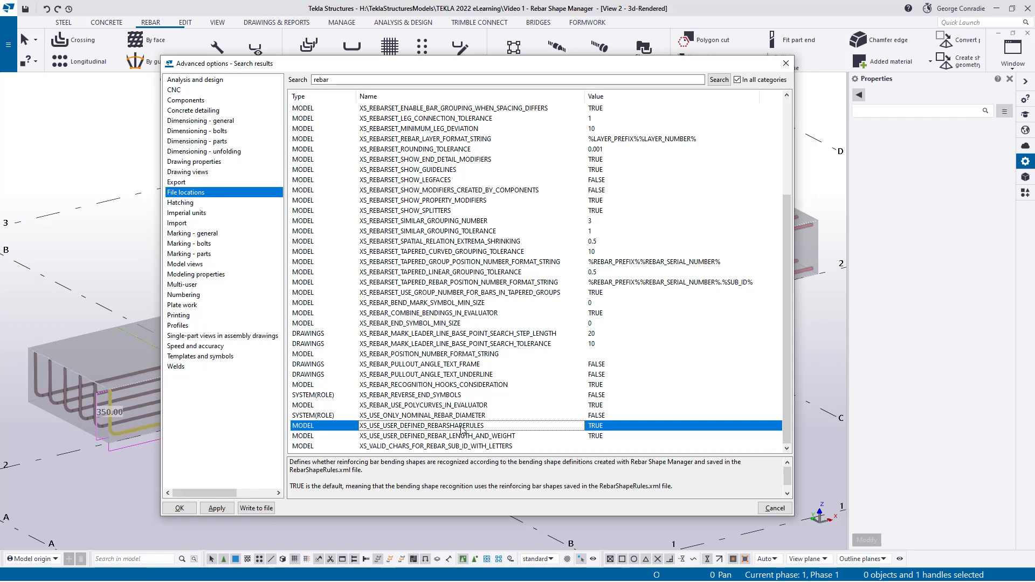
{"action": "left_click", "coordinate": [786, 63]}
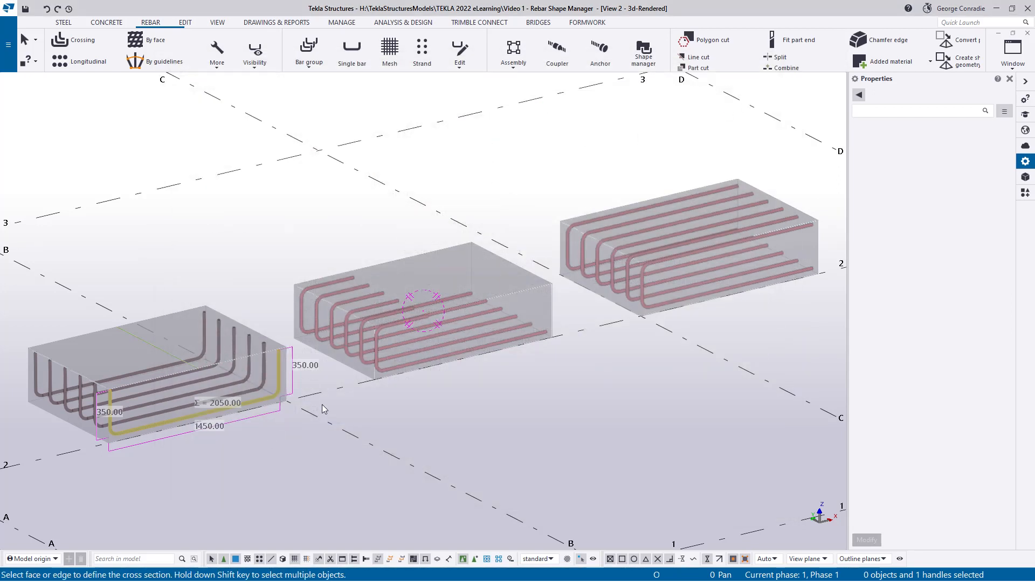
Interrupt the active placing command, load the first block's rebar set into the Rebar Shape Manager, and show its first bar.
{"action": "right_click", "coordinate": [351, 413]}
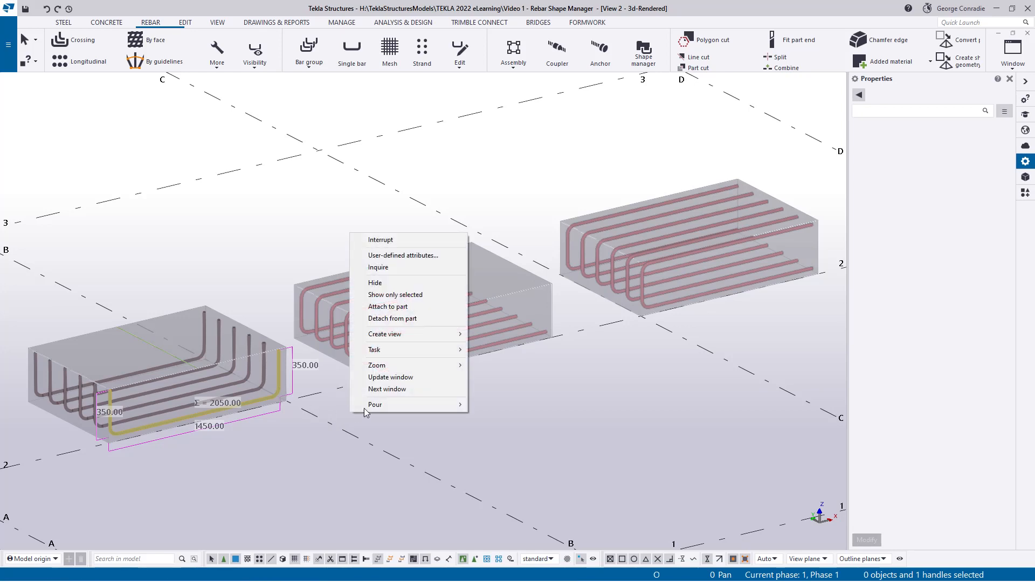
{"action": "left_click", "coordinate": [380, 240]}
{"action": "left_click", "coordinate": [250, 342]}
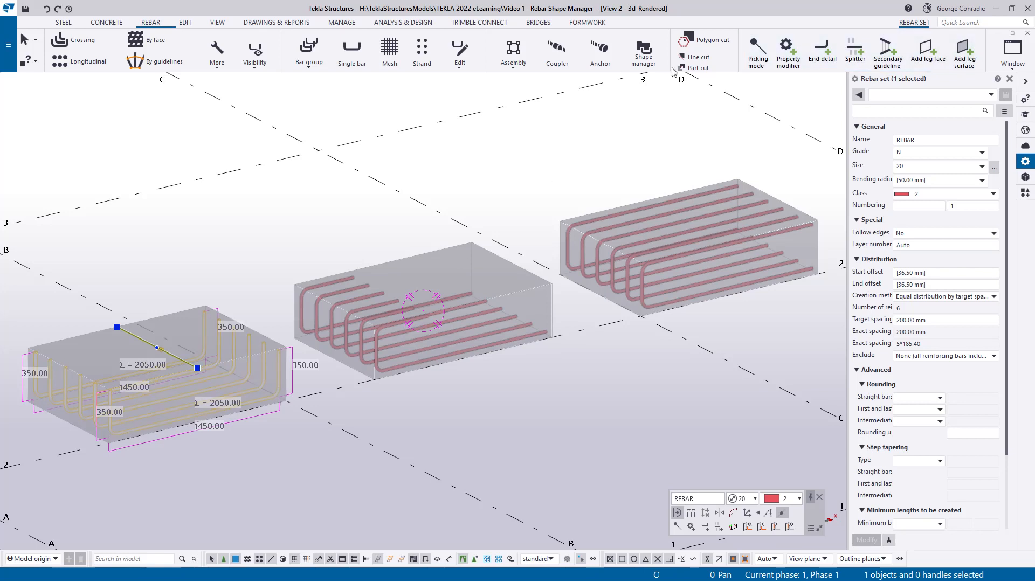
{"action": "left_click", "coordinate": [643, 54]}
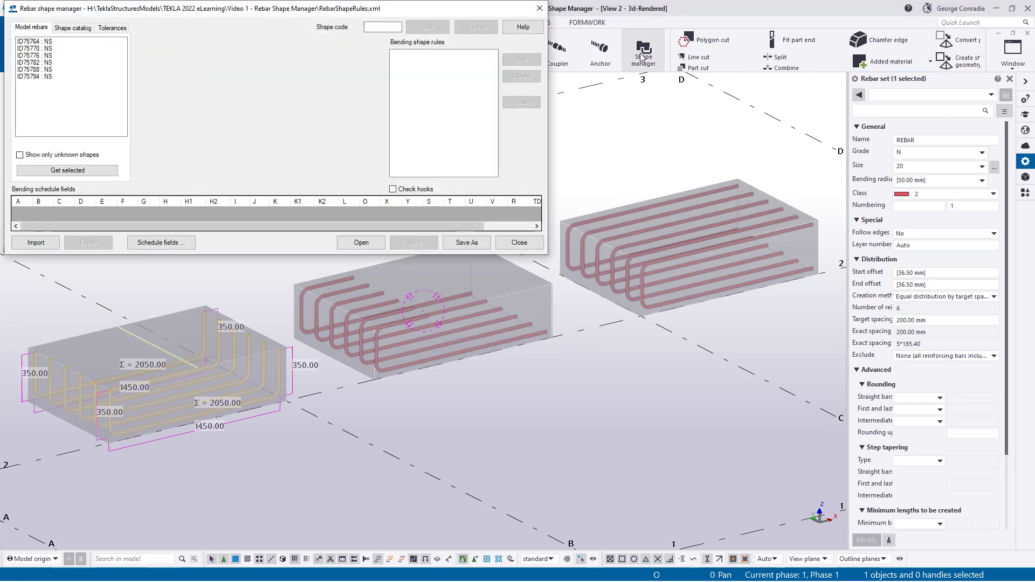
{"action": "left_click_drag", "start_coordinate": [194, 12], "coordinate": [334, 76]}
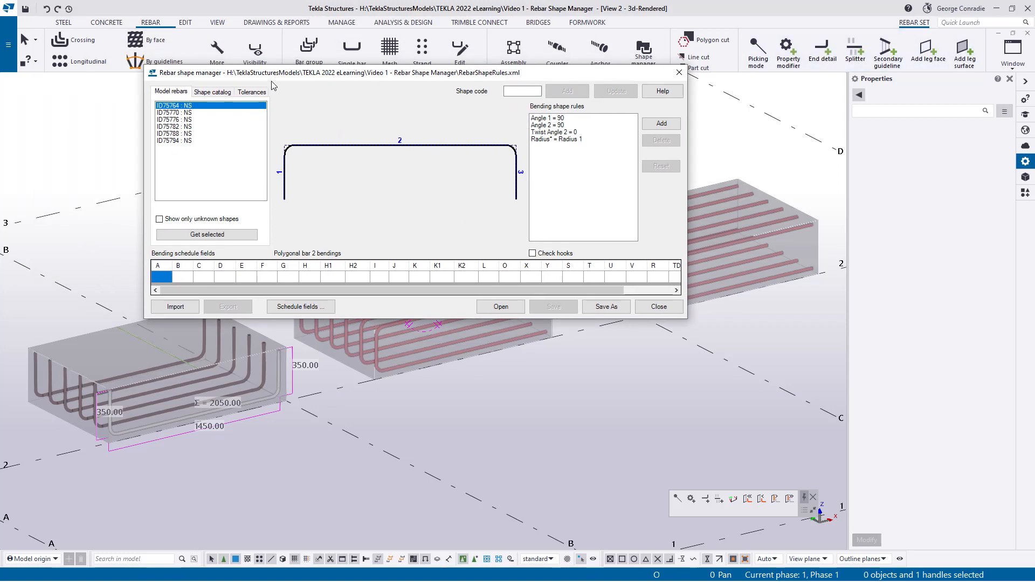
Add the first bar's bending shape to the shape definitions under the shape code LL1.
{"action": "left_click", "coordinate": [529, 92]}
{"action": "type", "text": "LL1"}
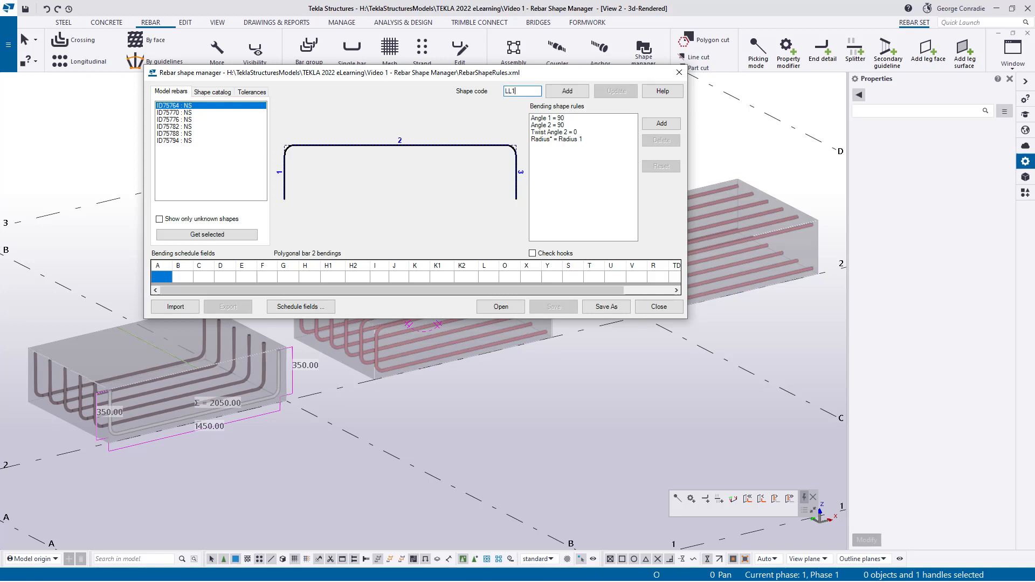
{"action": "left_click", "coordinate": [568, 93]}
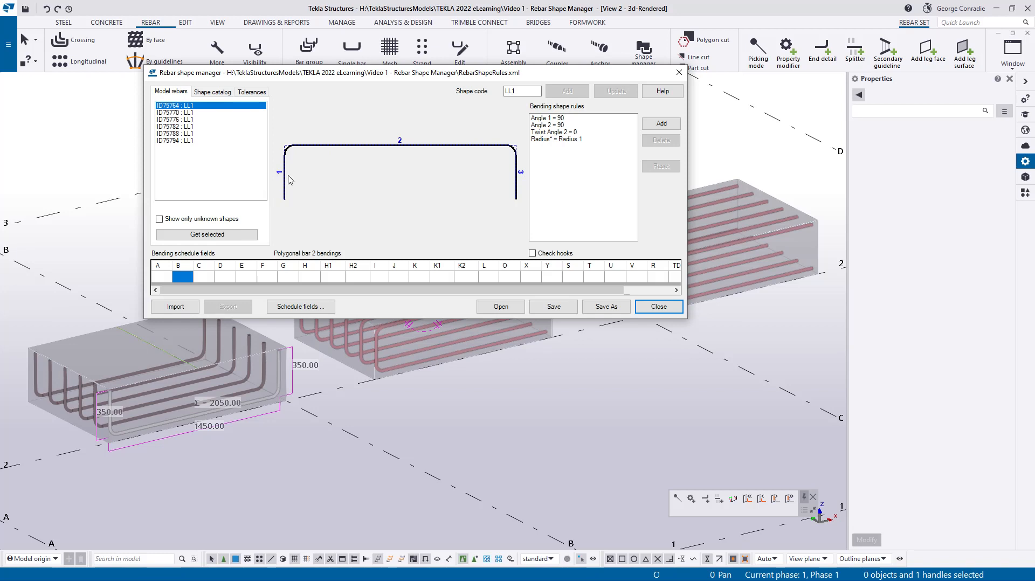
Assign leg lengths L1, L2 and L3 to bending schedule fields A, B and C of the LL1 shape.
{"action": "left_click", "coordinate": [163, 279]}
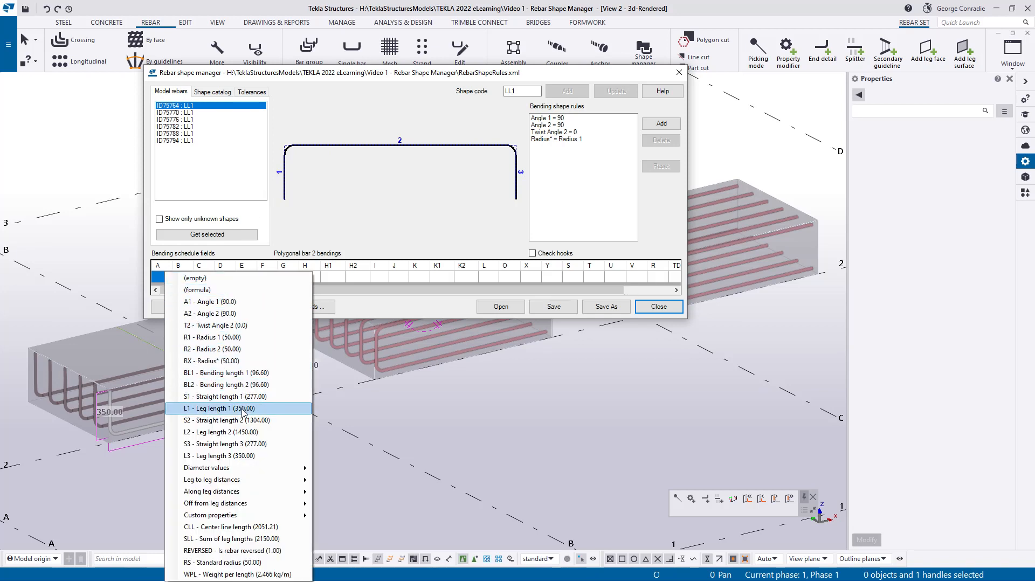
{"action": "left_click", "coordinate": [270, 409]}
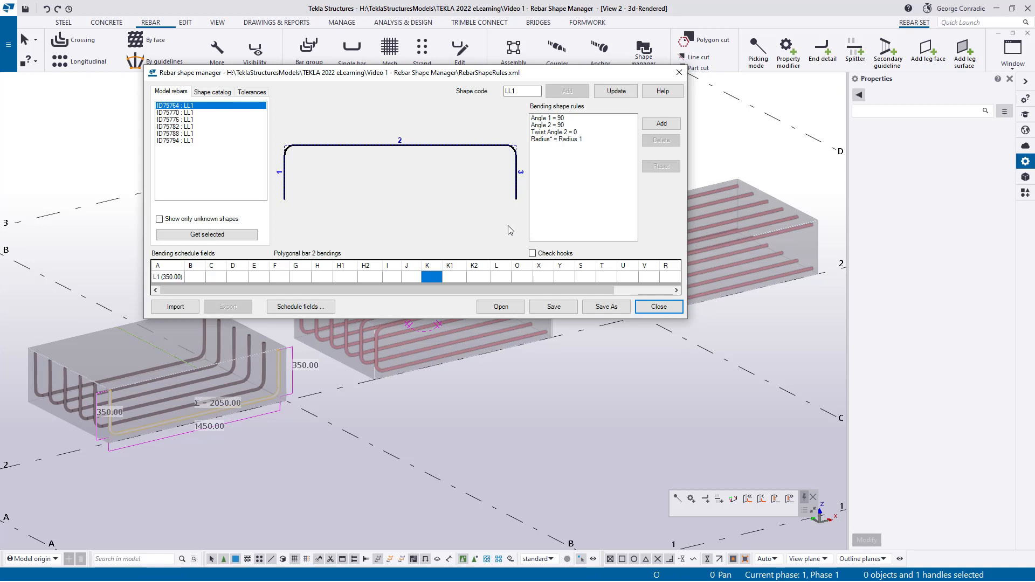
{"action": "left_click", "coordinate": [194, 278]}
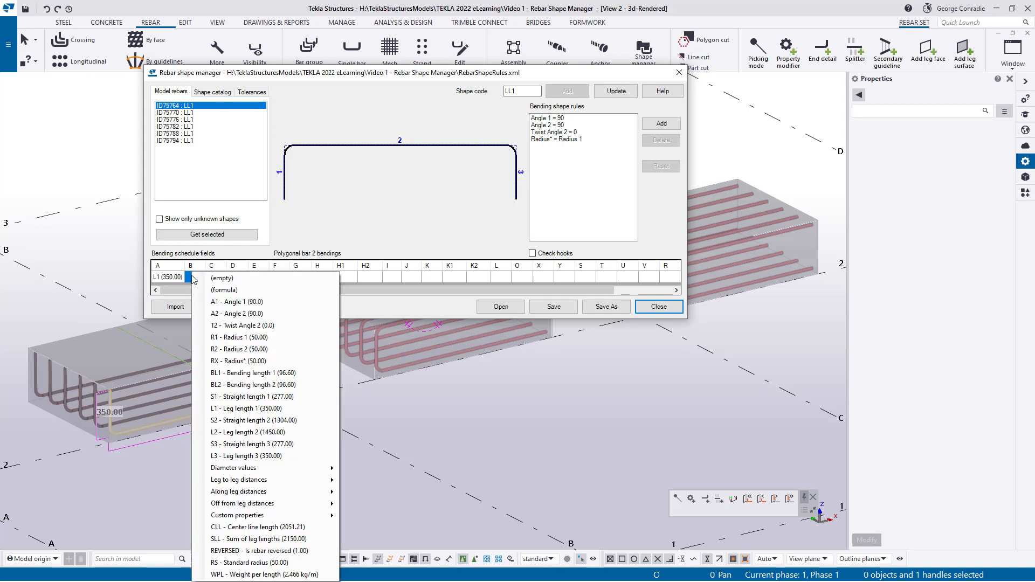
{"action": "left_click", "coordinate": [241, 433]}
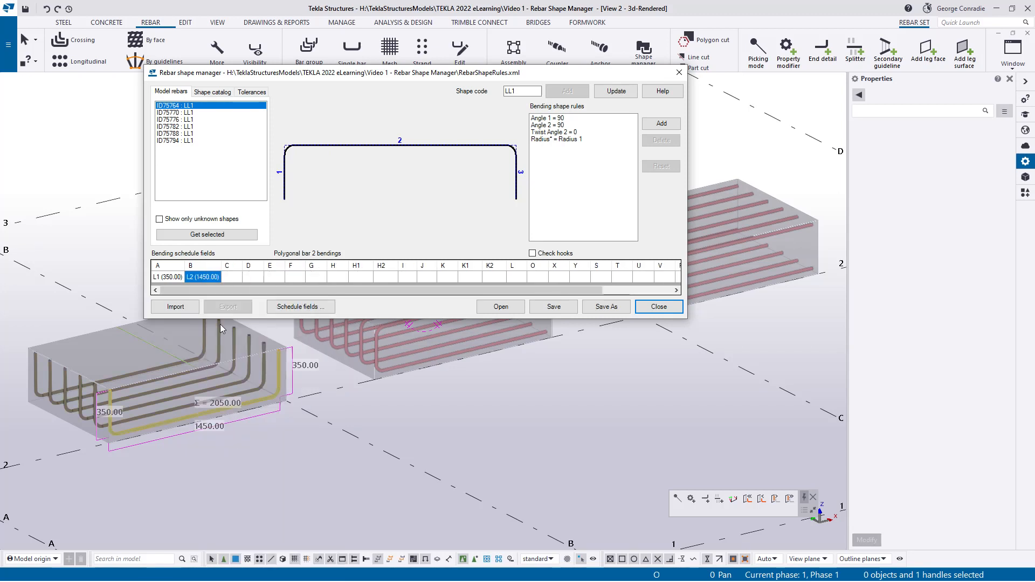
{"action": "left_click", "coordinate": [231, 280]}
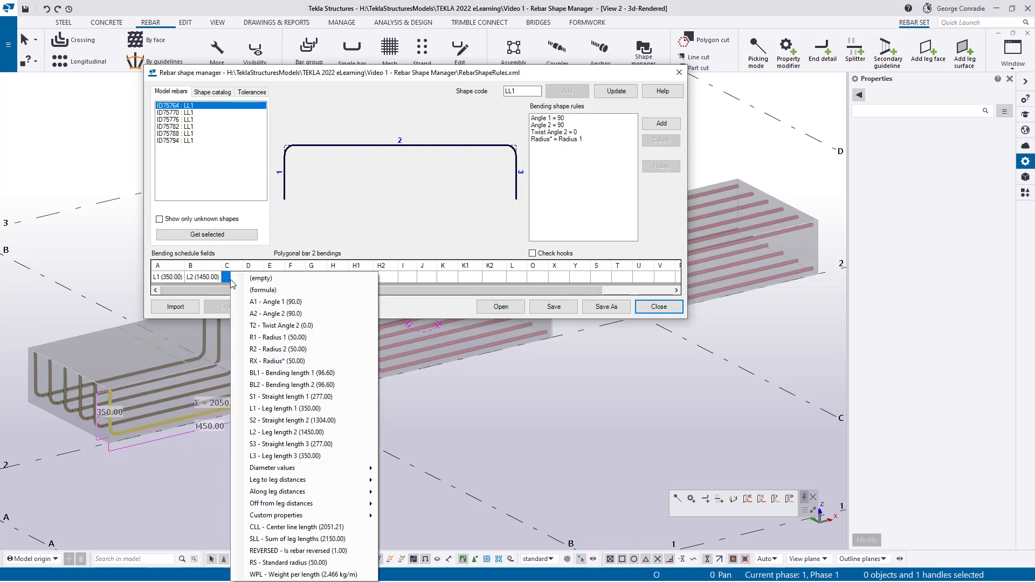
{"action": "left_click", "coordinate": [285, 456]}
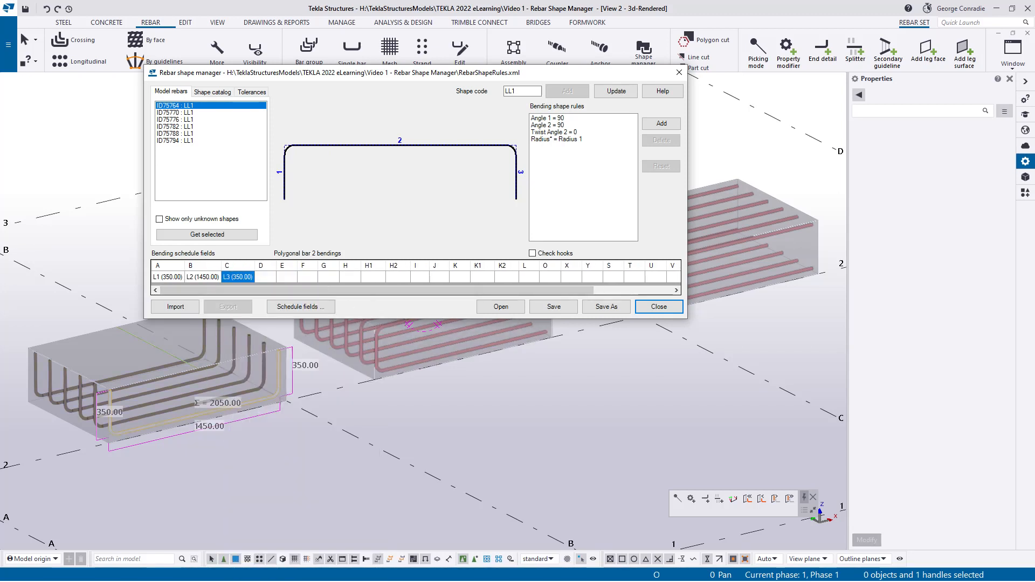
Check the remaining schedule fields, update the LL1 shape definition and save the rebar shape rules file.
{"action": "left_click_drag", "start_coordinate": [1034, 8], "coordinate": [685, 43]}
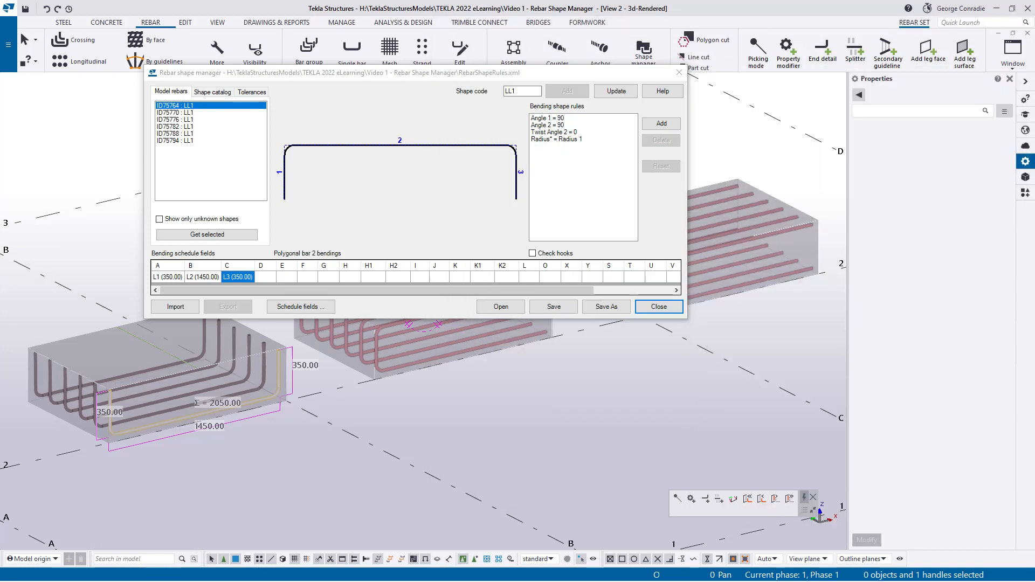
{"action": "left_click", "coordinate": [674, 281]}
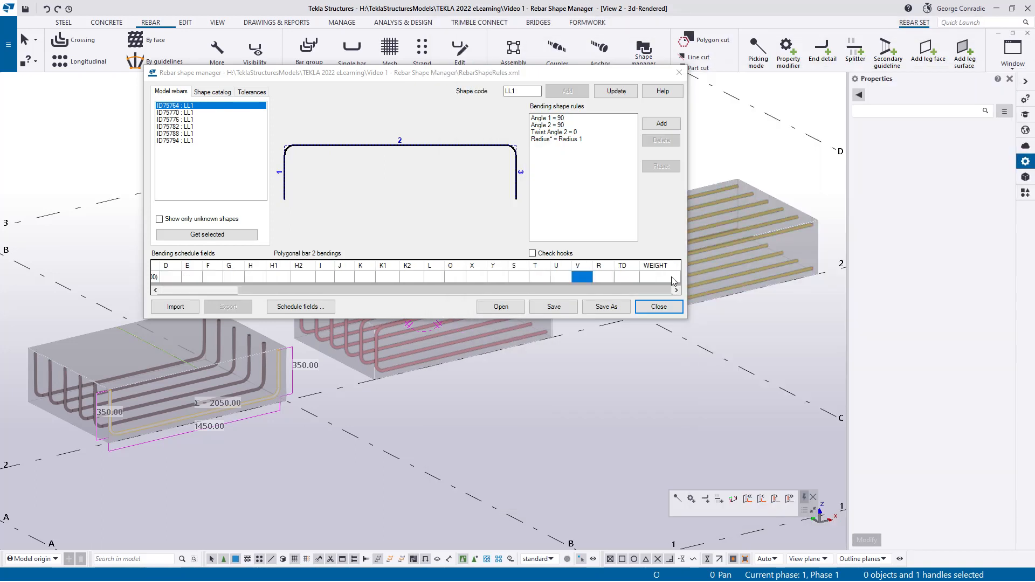
{"action": "left_click", "coordinate": [454, 276]}
{"action": "left_click_drag", "start_coordinate": [409, 291], "coordinate": [331, 296]}
{"action": "left_click", "coordinate": [373, 277]}
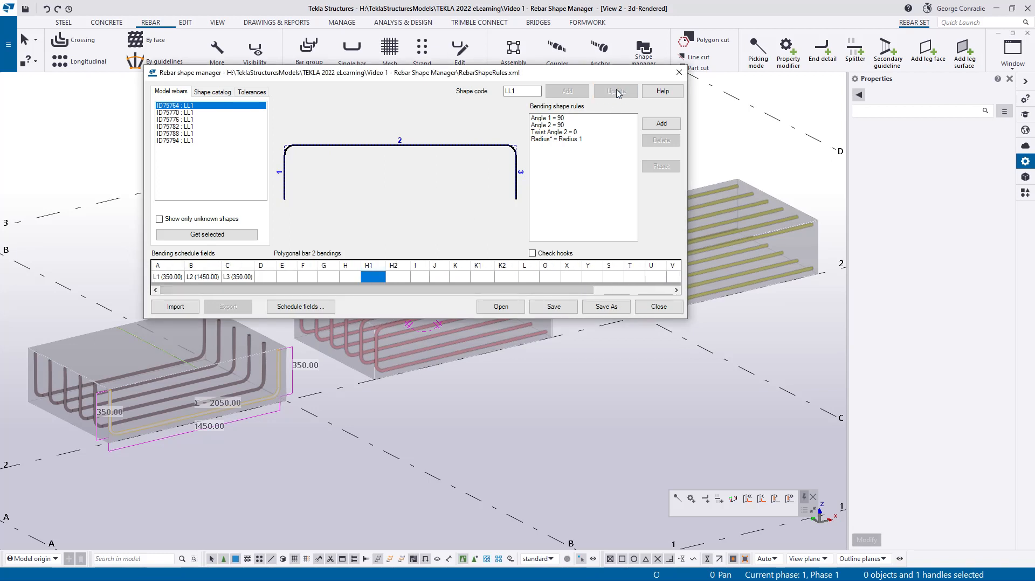
{"action": "left_click", "coordinate": [550, 277]}
{"action": "left_click", "coordinate": [555, 306]}
{"action": "left_click", "coordinate": [571, 277]}
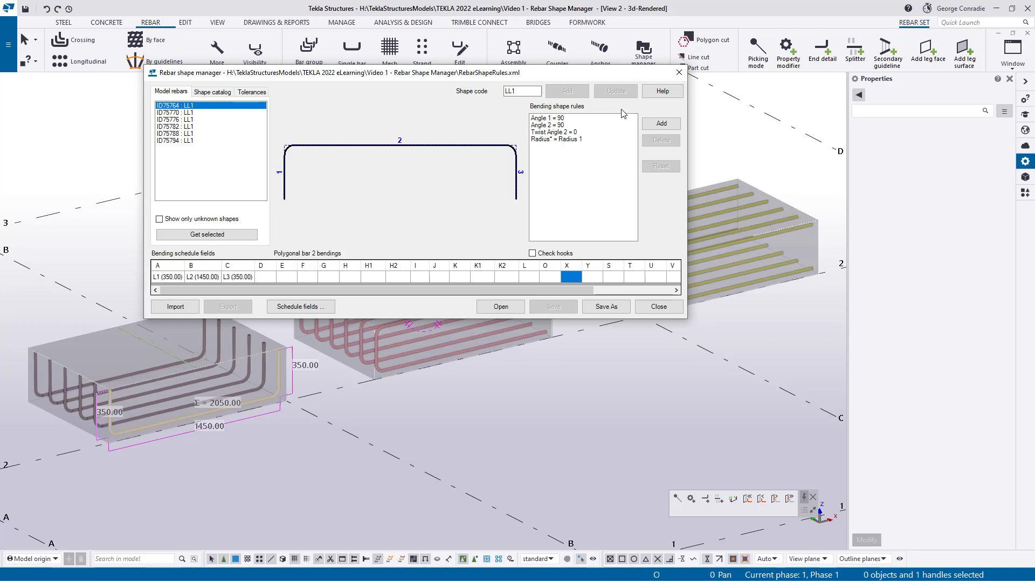
Review the Angle 1, Angle 2 and Twist Angle 2 bending shape rules of the LL1 shape.
{"action": "left_click", "coordinate": [548, 119]}
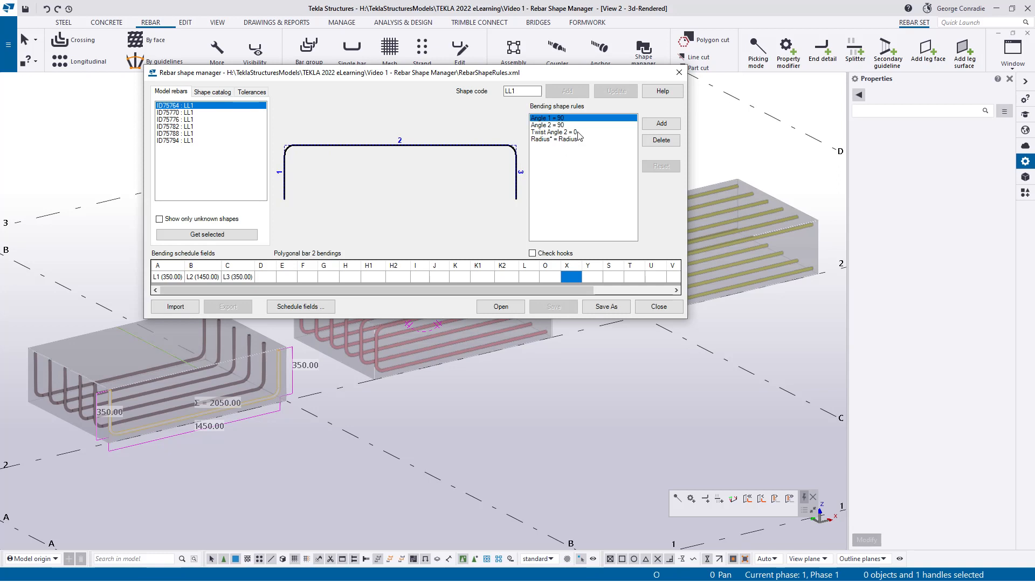
{"action": "left_click", "coordinate": [560, 125]}
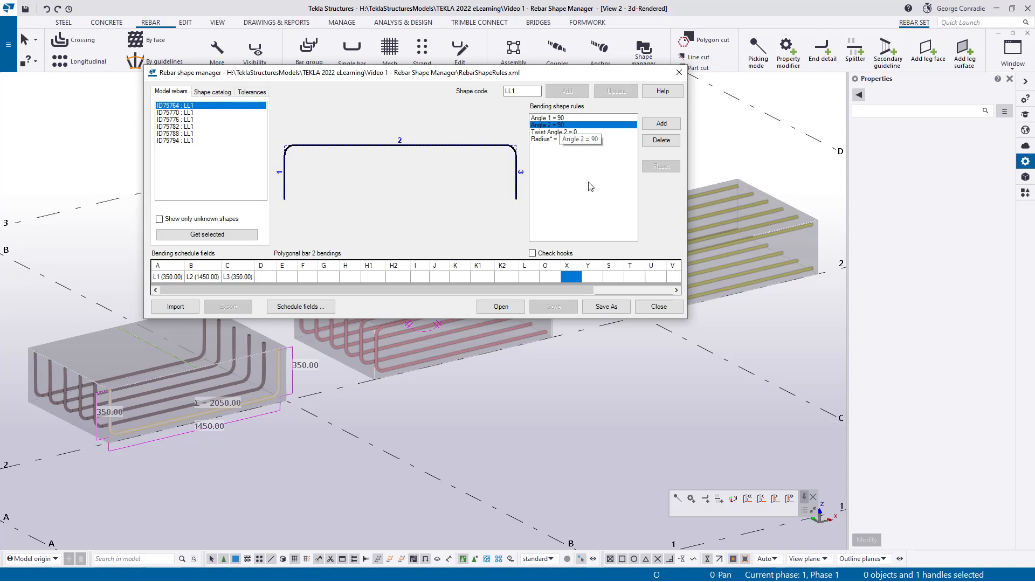
{"action": "left_click", "coordinate": [558, 133]}
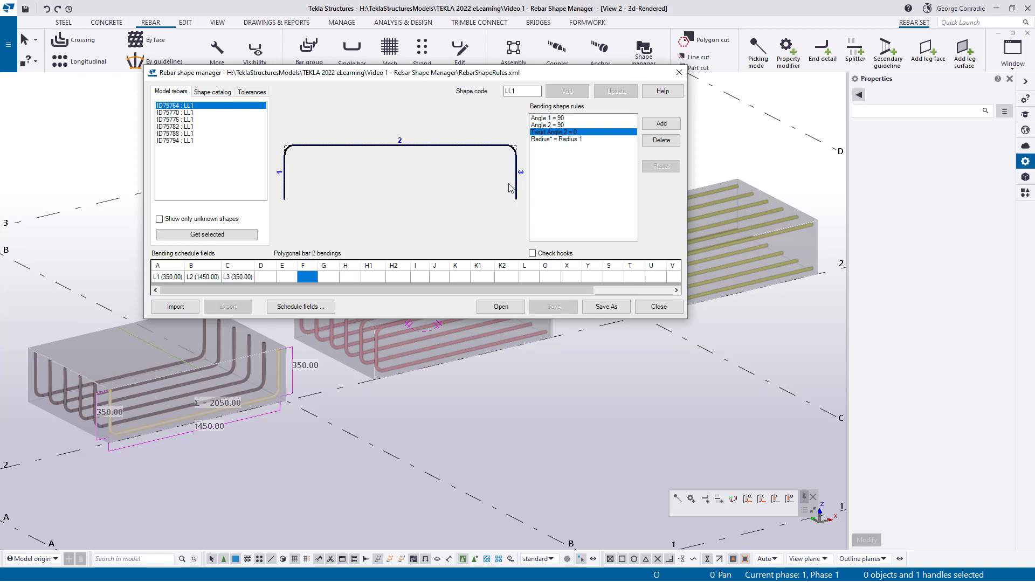
Switch to the Tekla User Assistance page on bending shape rules, read the twist angle explanation and example, and return to Tekla Structures.
{"action": "key", "text": "alt+Tab"}
{"action": "key", "text": "alt+Tab"}
{"action": "key", "text": "alt+Tab"}
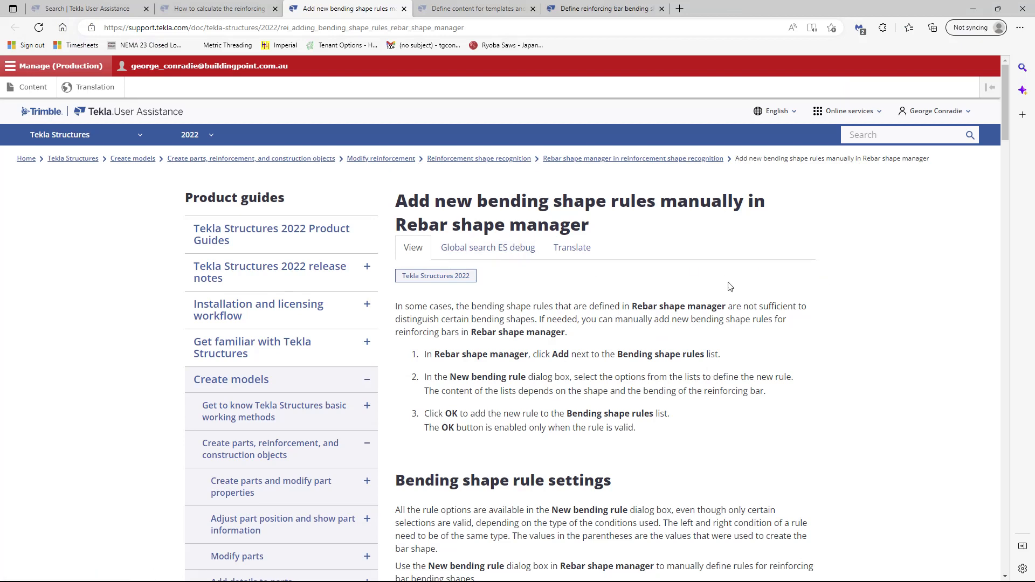
{"action": "scroll", "coordinate": [787, 339], "scroll_direction": "down", "scroll_amount": 10}
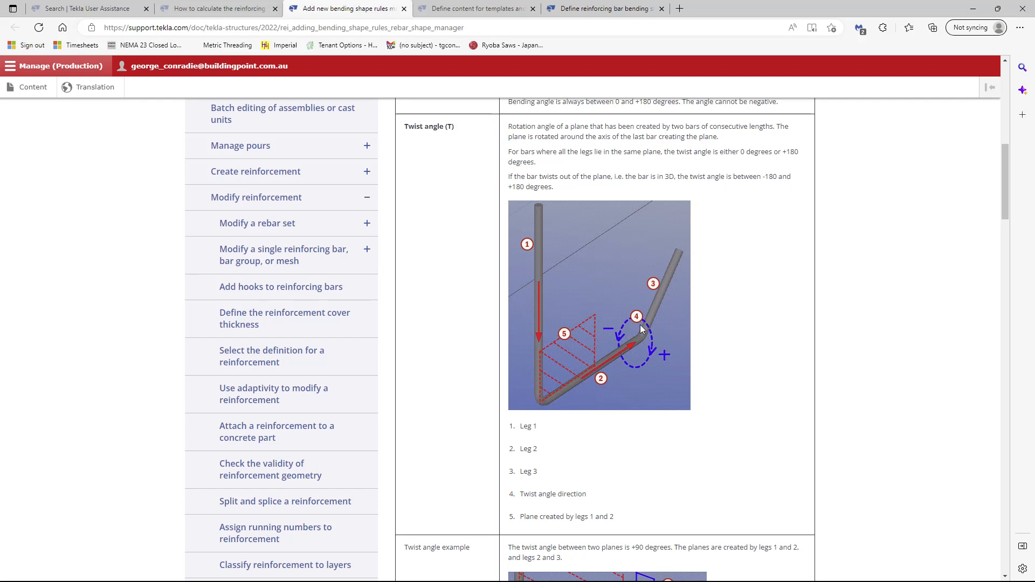
{"action": "scroll", "coordinate": [643, 328], "scroll_direction": "down", "scroll_amount": 4}
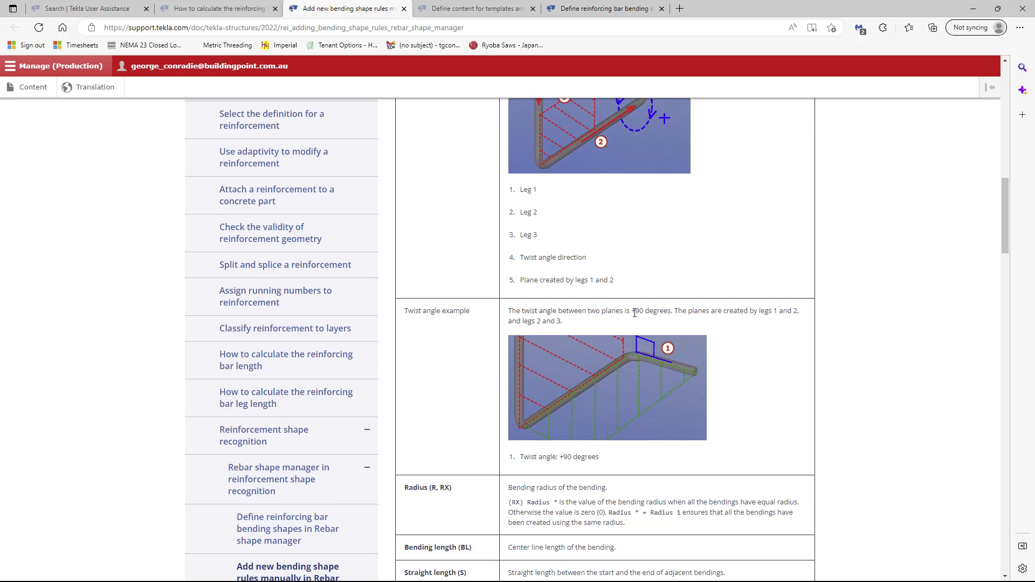
{"action": "scroll", "coordinate": [646, 124], "scroll_direction": "up", "scroll_amount": 3}
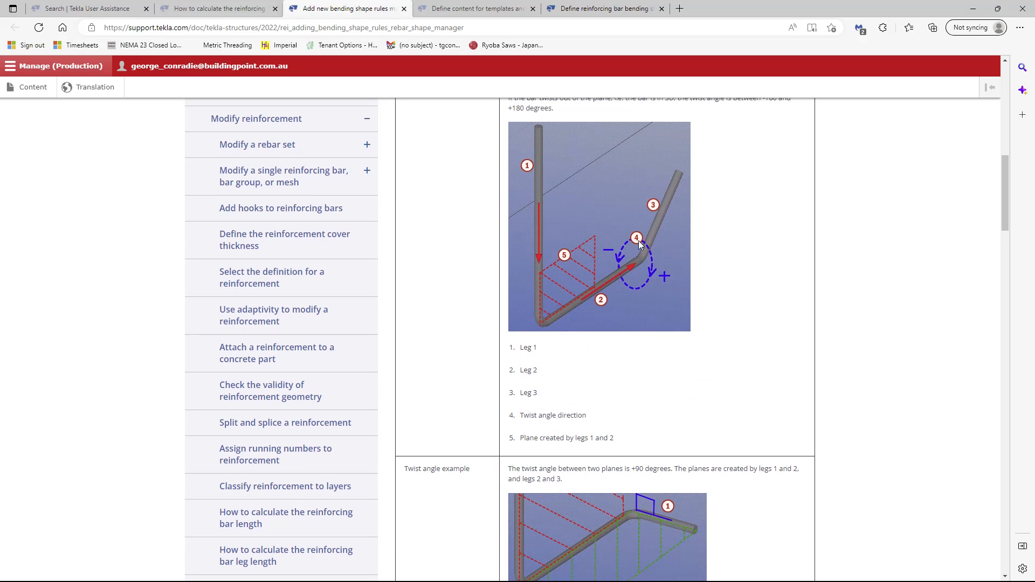
{"action": "scroll", "coordinate": [752, 388], "scroll_direction": "down", "scroll_amount": 3}
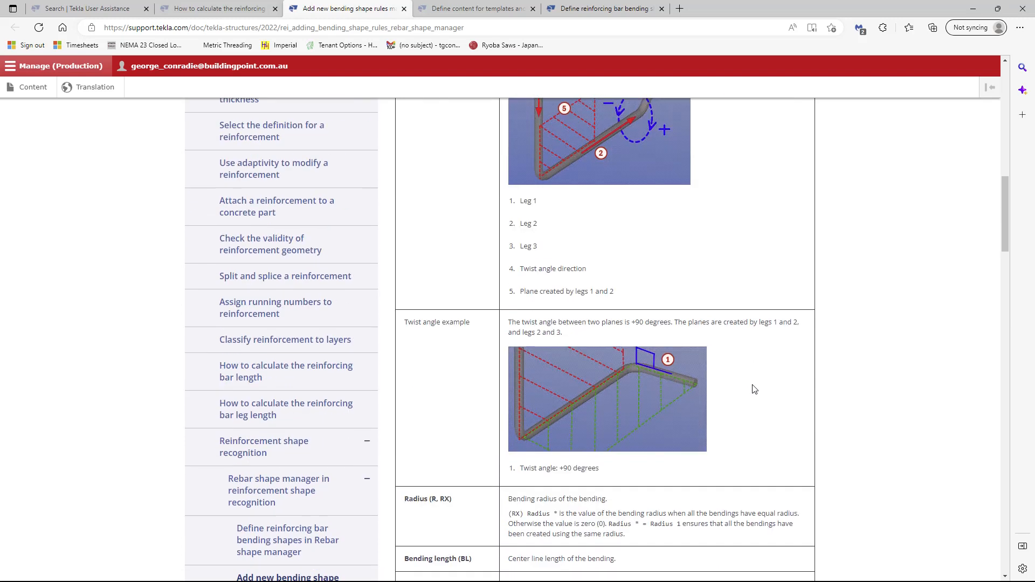
{"action": "scroll", "coordinate": [754, 389], "scroll_direction": "down", "scroll_amount": 4}
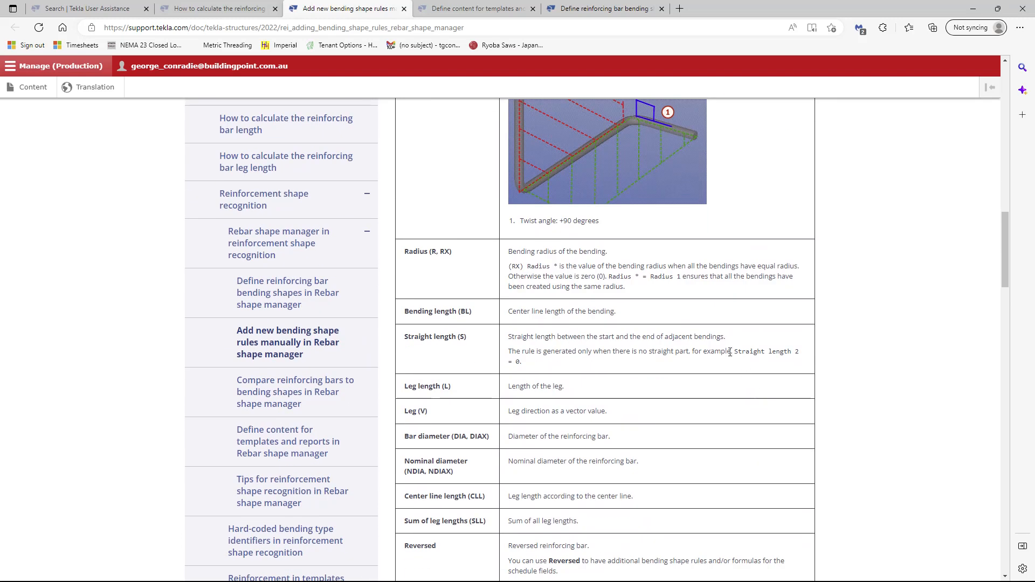
{"action": "scroll", "coordinate": [585, 296], "scroll_direction": "up", "scroll_amount": 1}
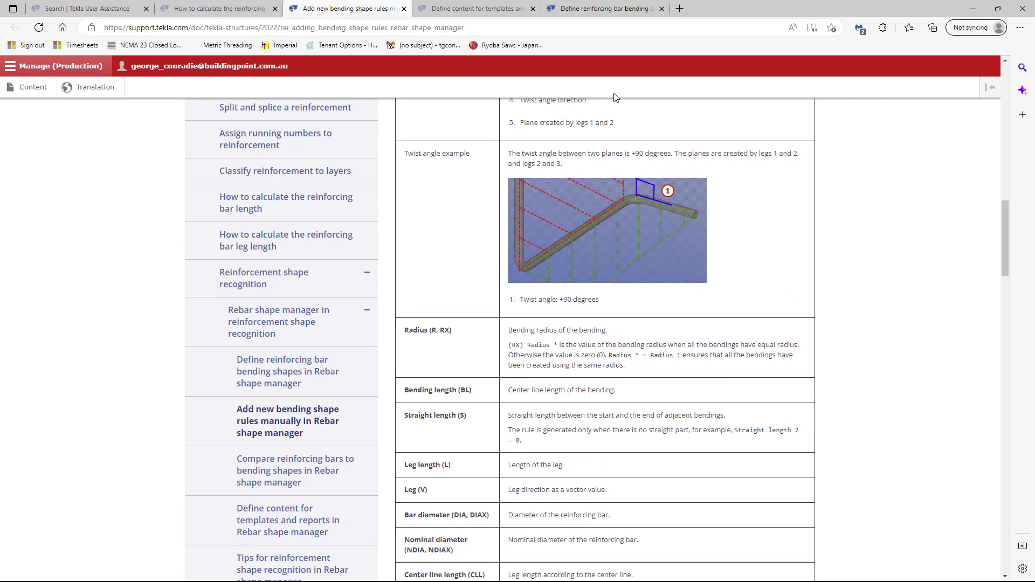
{"action": "key", "text": "alt+Tab"}
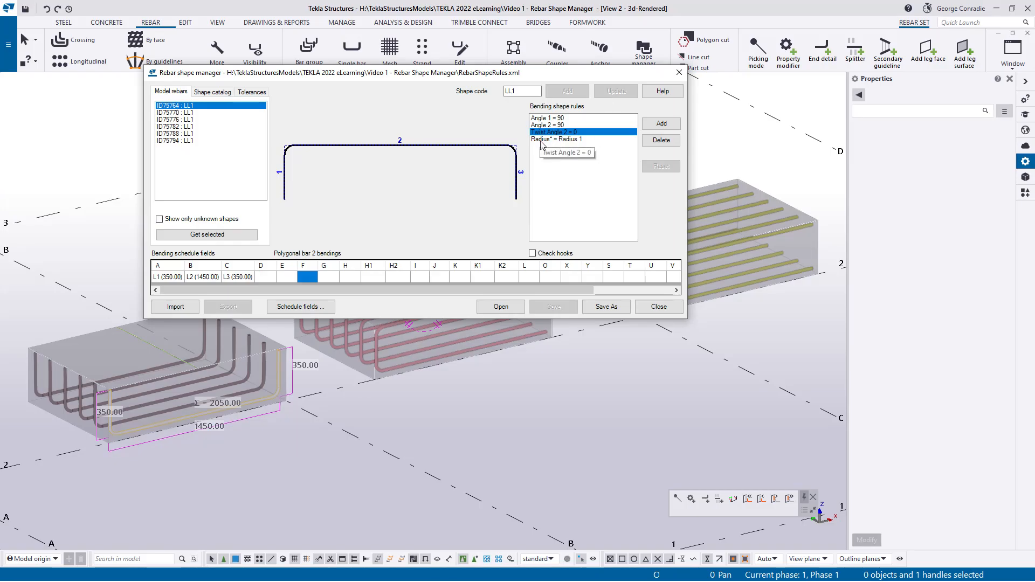
Review the Radius* = Radius 1 rule and the options for field O, and read the radius and length rule descriptions in Tekla User Assistance.
{"action": "left_click", "coordinate": [541, 139]}
{"action": "left_click", "coordinate": [547, 276]}
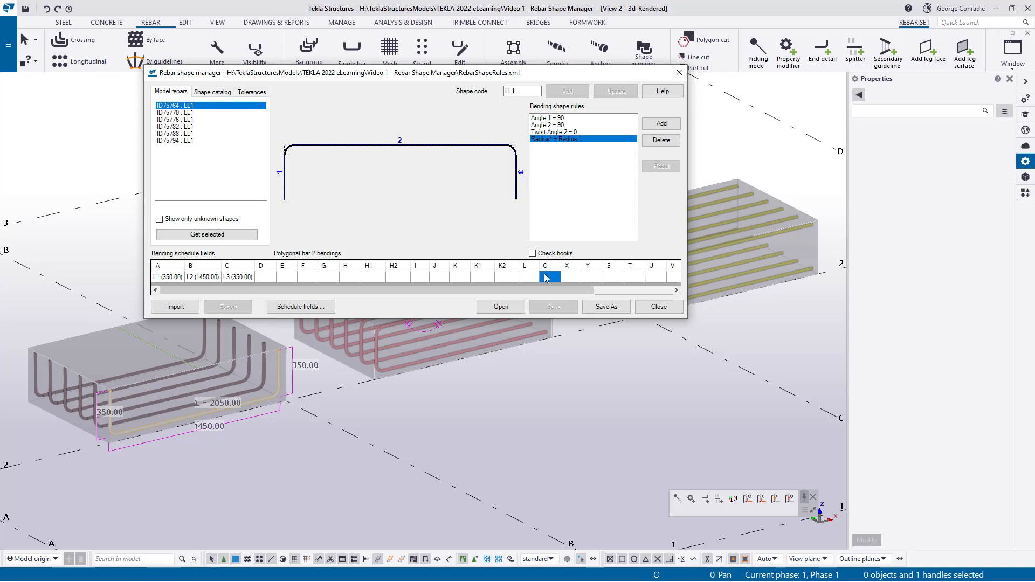
{"action": "left_click", "coordinate": [545, 277]}
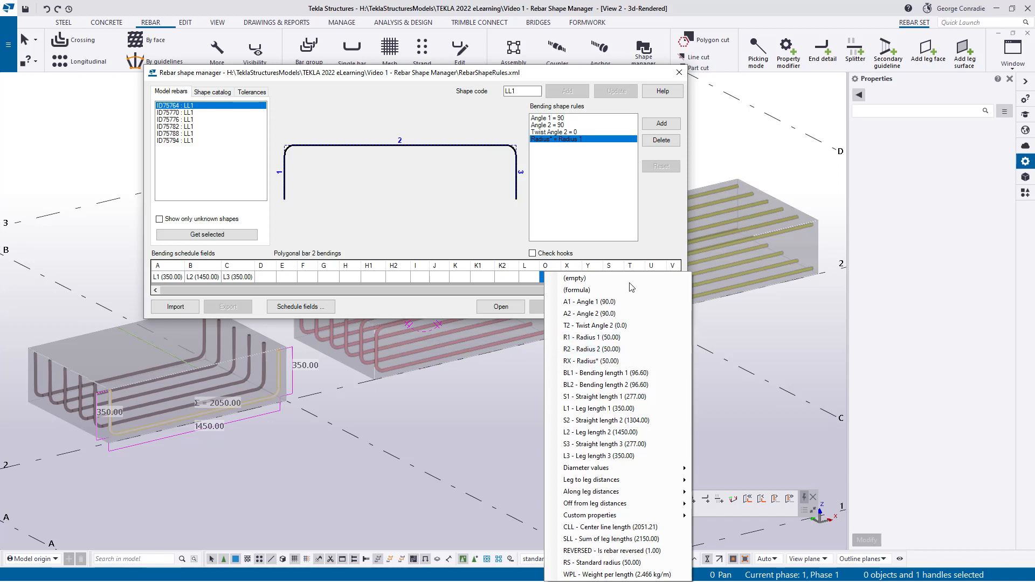
{"action": "left_click", "coordinate": [657, 218]}
{"action": "key", "text": "alt+Tab"}
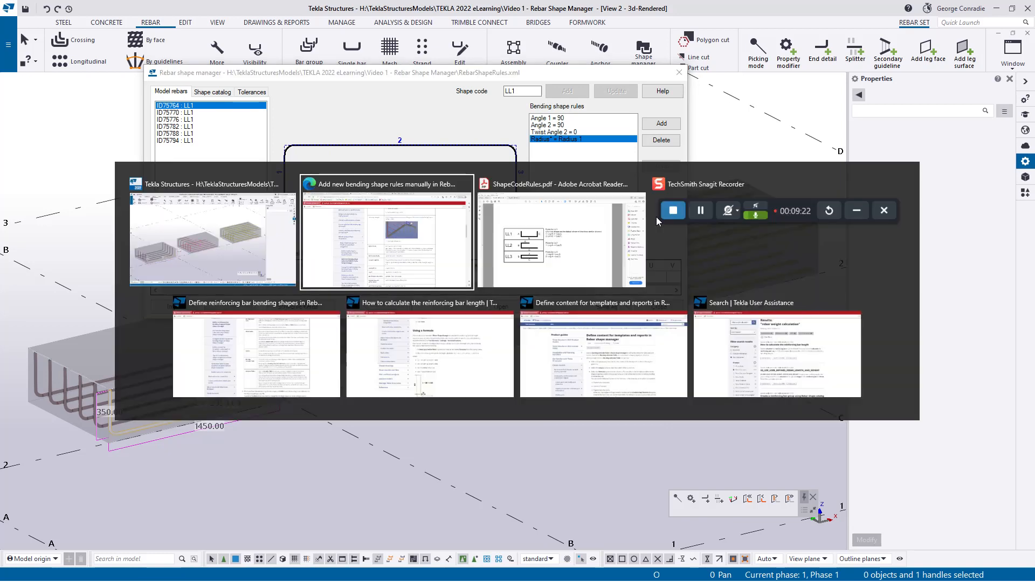
{"action": "scroll", "coordinate": [649, 308], "scroll_direction": "down", "scroll_amount": 1}
{"action": "scroll", "coordinate": [649, 308], "scroll_direction": "down", "scroll_amount": 1}
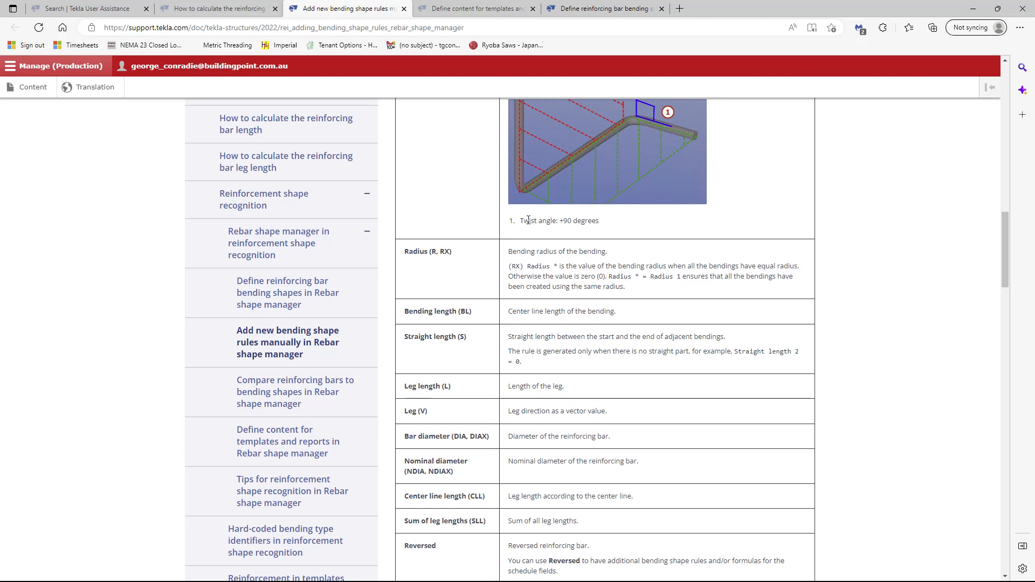
{"action": "key", "text": "alt+Tab"}
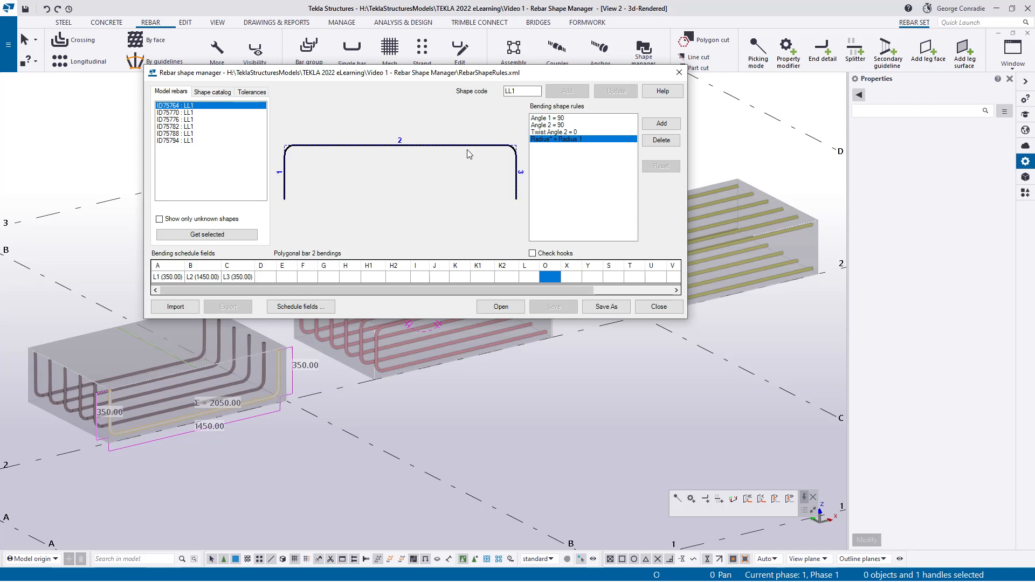
Review the bending schedule fields of the LL1 shape, from A, B and C through the unassigned ones.
{"action": "left_click", "coordinate": [237, 277]}
{"action": "left_click", "coordinate": [169, 278]}
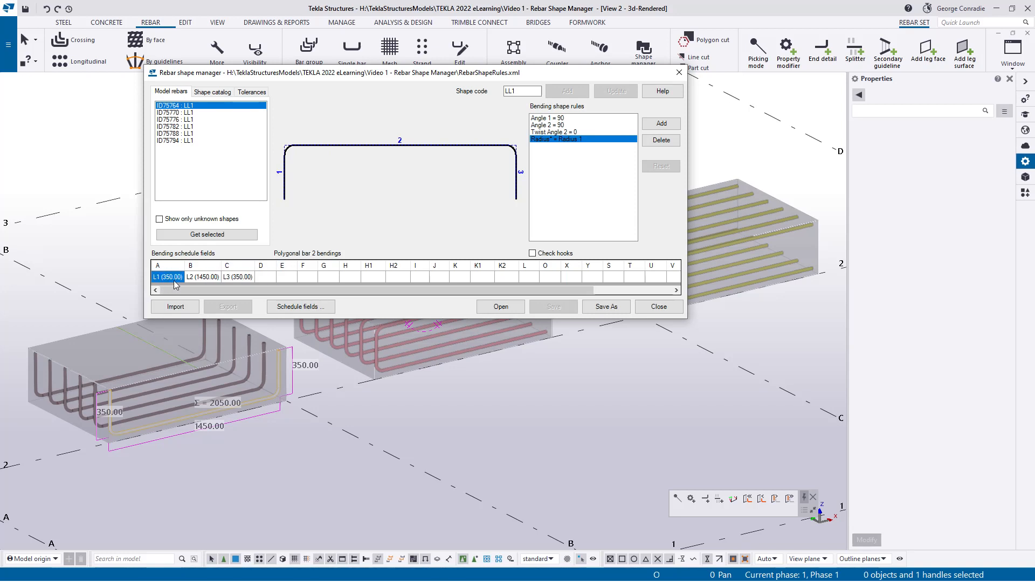
{"action": "left_click", "coordinate": [201, 279]}
{"action": "left_click", "coordinate": [250, 281]}
{"action": "left_click", "coordinate": [261, 280]}
{"action": "left_click", "coordinate": [509, 280]}
{"action": "left_click", "coordinate": [614, 279]}
{"action": "left_click", "coordinate": [593, 276]}
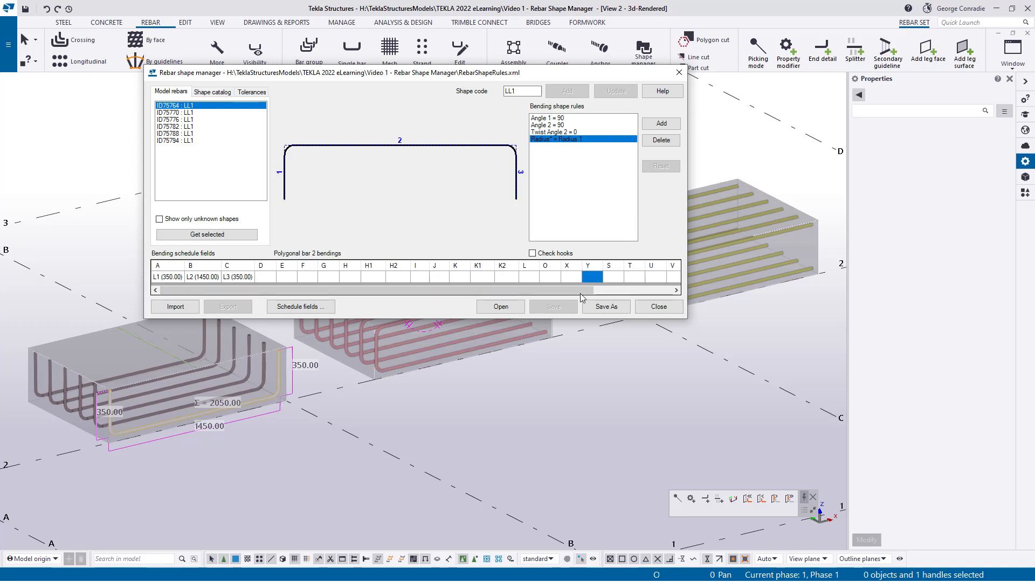
Close the Rebar Shape Manager and inquire the selected bar to show its rebar bending list.
{"action": "left_click", "coordinate": [655, 307]}
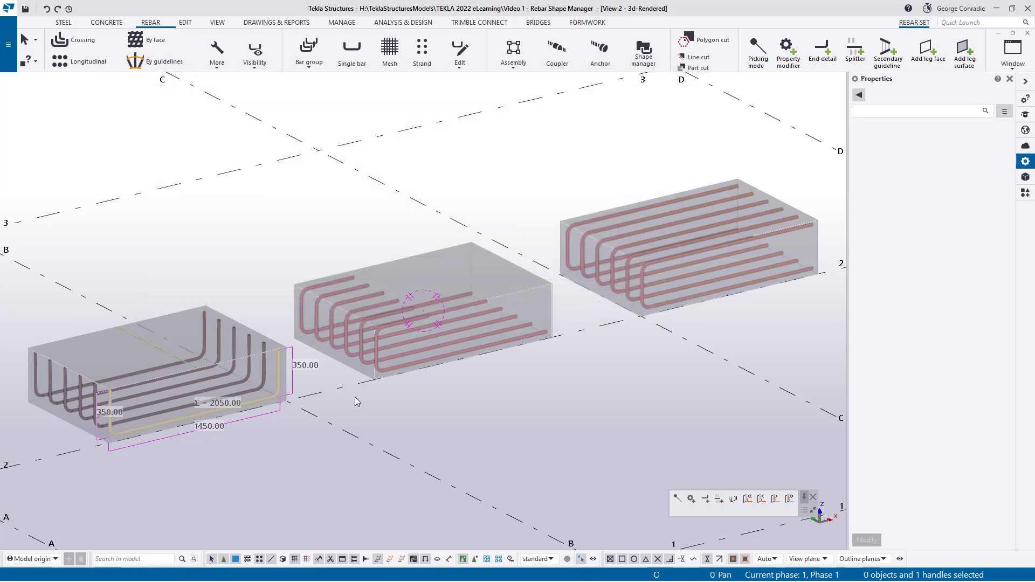
{"action": "right_click", "coordinate": [351, 396]}
{"action": "left_click", "coordinate": [377, 432]}
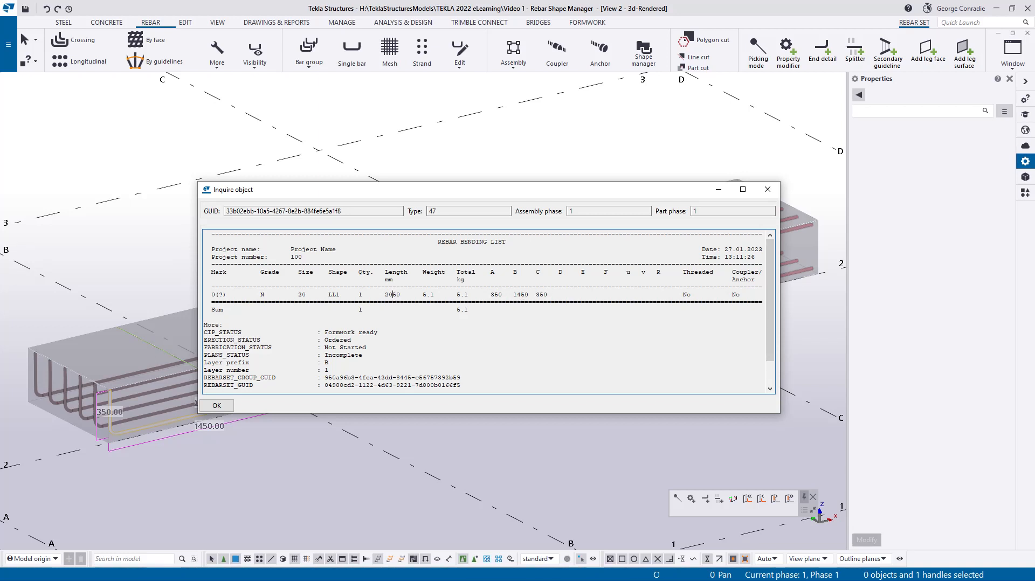
Add 1450+350+350 in Calculator, compare the sum of fields A, B and C with the bar's listed length, and close the Inquire object report.
{"action": "key", "text": "XF86Calculator"}
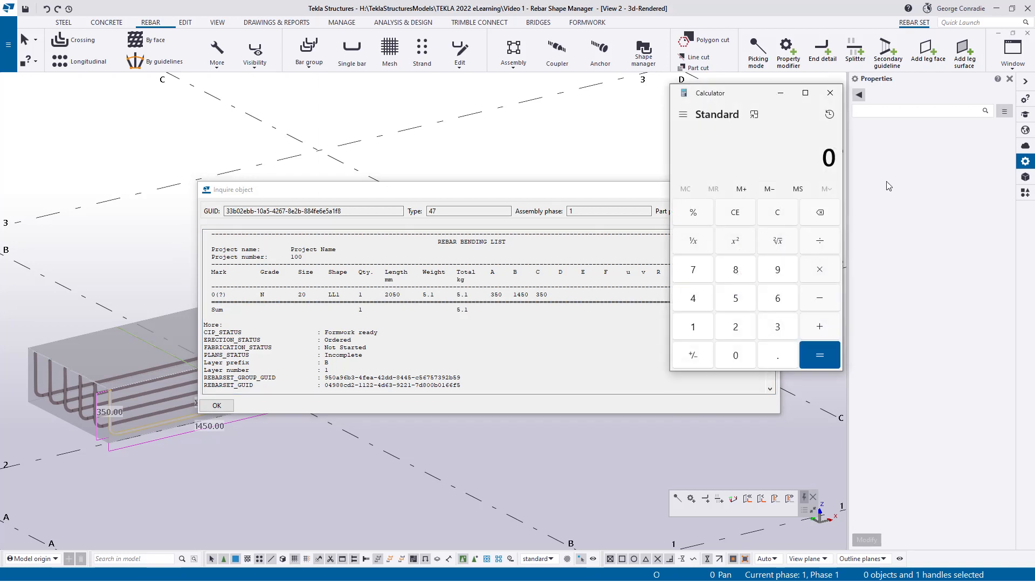
{"action": "left_click", "coordinate": [753, 115]}
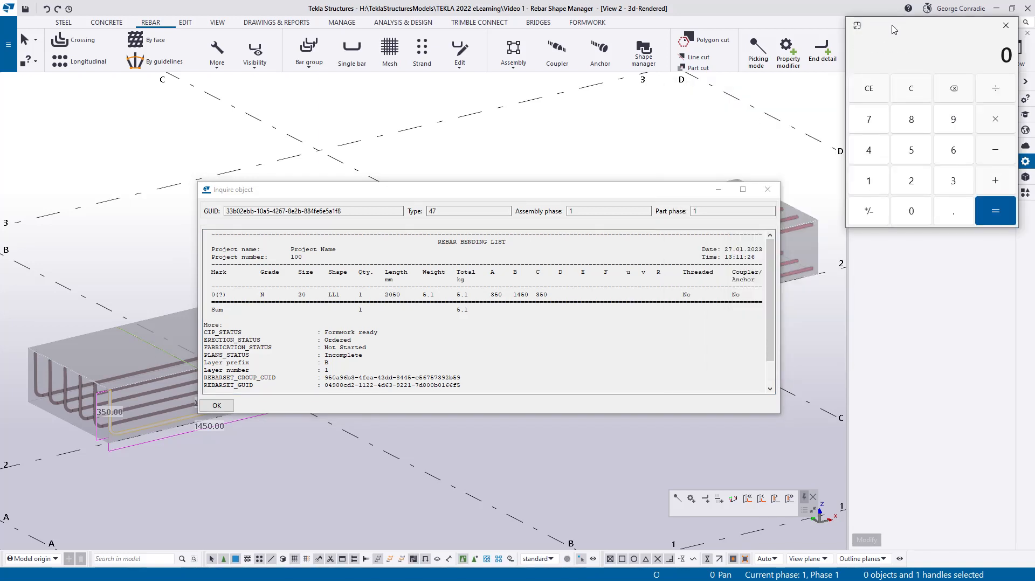
{"action": "left_click_drag", "start_coordinate": [892, 25], "coordinate": [861, 72]}
{"action": "type", "text": "14"}
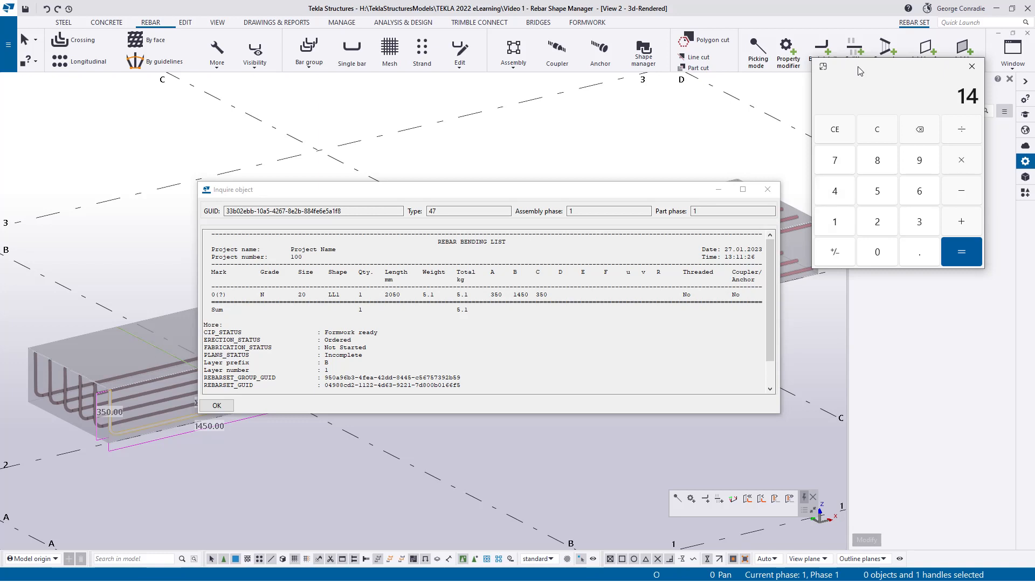
{"action": "type", "text": "50+350+350="}
{"action": "left_click_drag", "start_coordinate": [491, 294], "coordinate": [546, 296]}
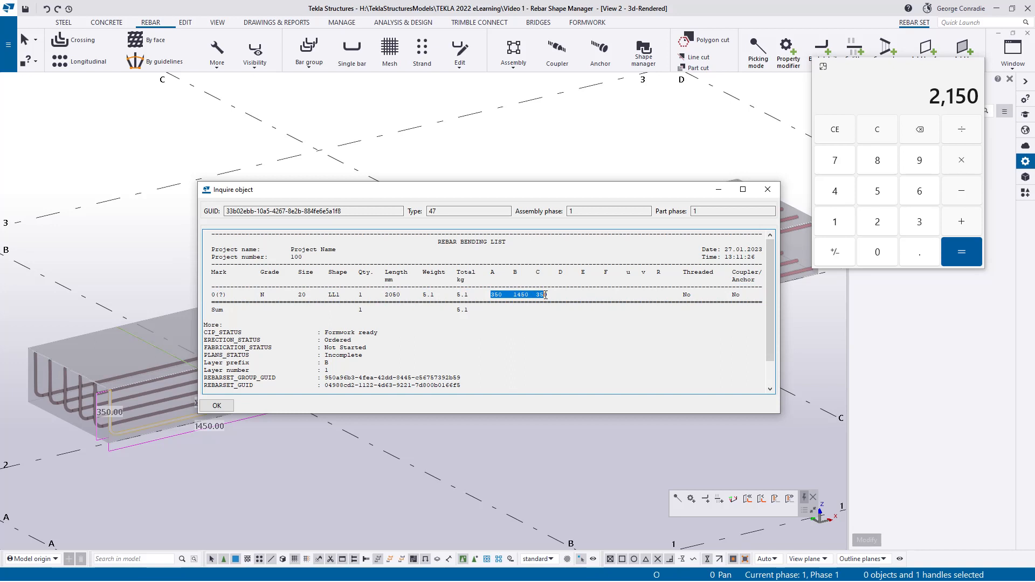
{"action": "left_click", "coordinate": [386, 294]}
{"action": "left_click", "coordinate": [766, 190]}
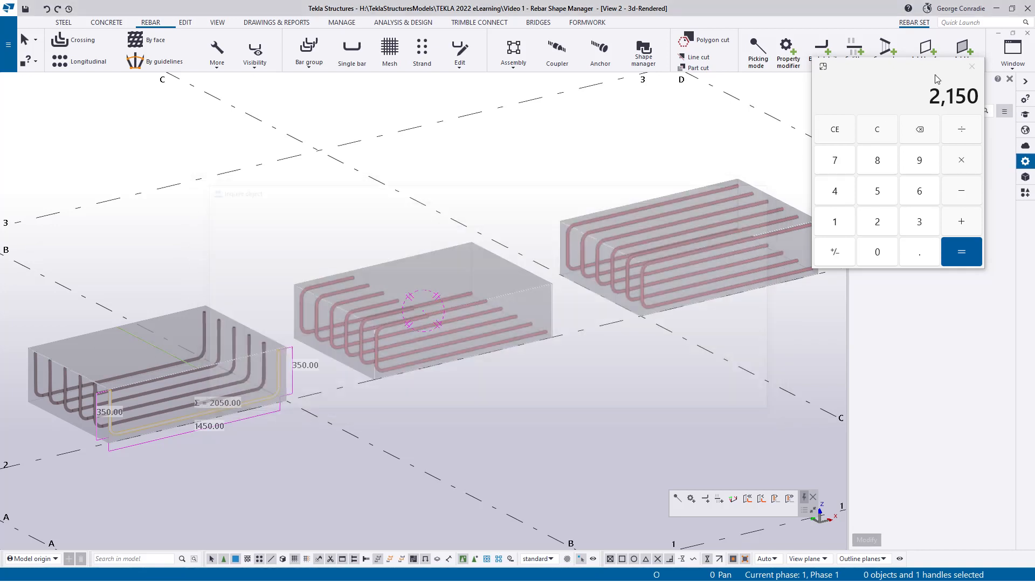
Close Calculator and load the rebar set between grids A and B into the Rebar Shape Manager, displaying bar ID75764.
{"action": "left_click", "coordinate": [972, 67]}
{"action": "left_click", "coordinate": [326, 224]}
{"action": "left_click", "coordinate": [218, 331]}
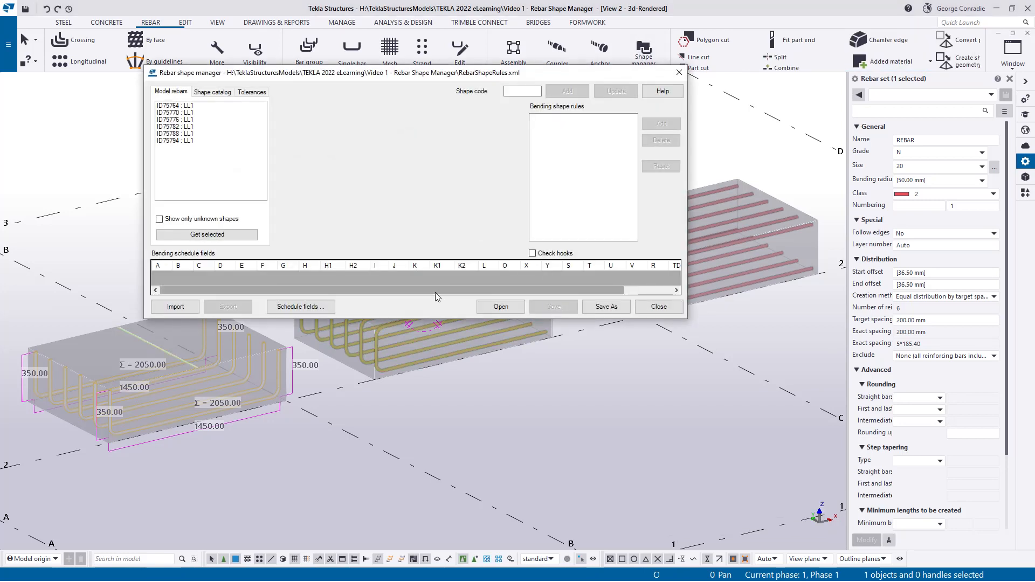
{"action": "left_click", "coordinate": [186, 106]}
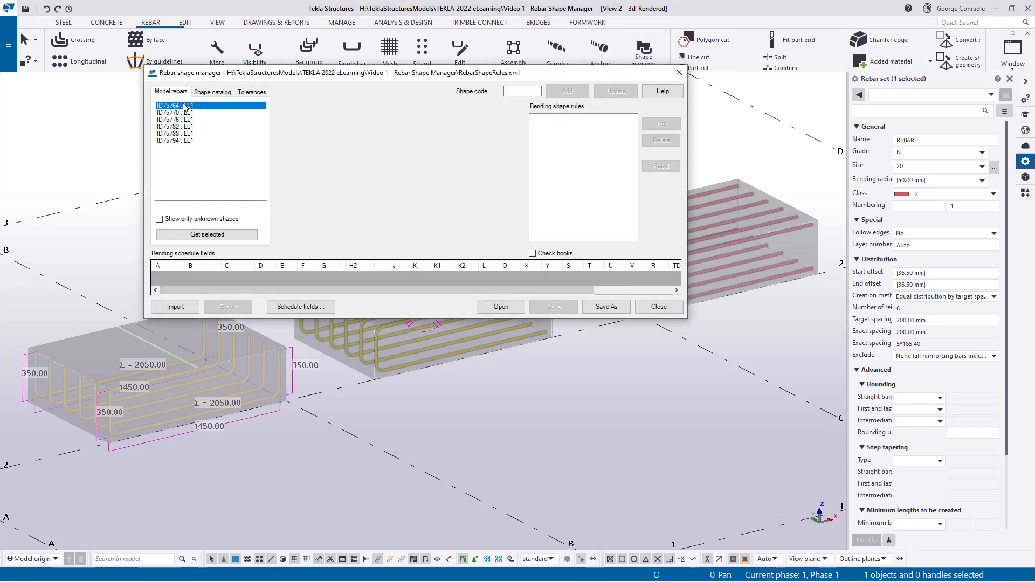
Assign SLL - Sum of leg lengths to bending schedule field L of shape LL1.
{"action": "left_click", "coordinate": [369, 276]}
{"action": "left_click_drag", "start_coordinate": [377, 292], "coordinate": [458, 297]}
{"action": "left_click", "coordinate": [431, 277]}
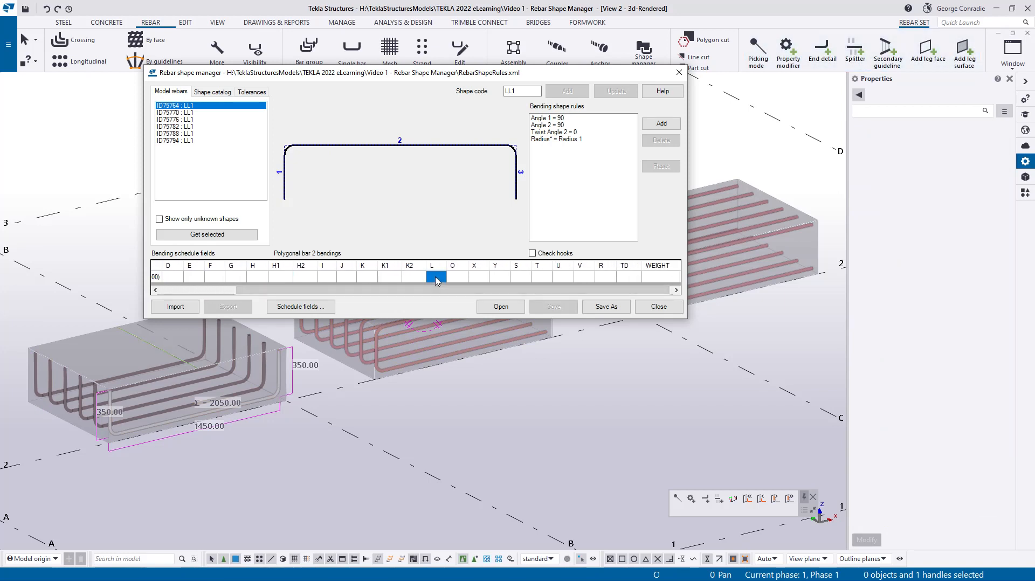
{"action": "left_click", "coordinate": [435, 277]}
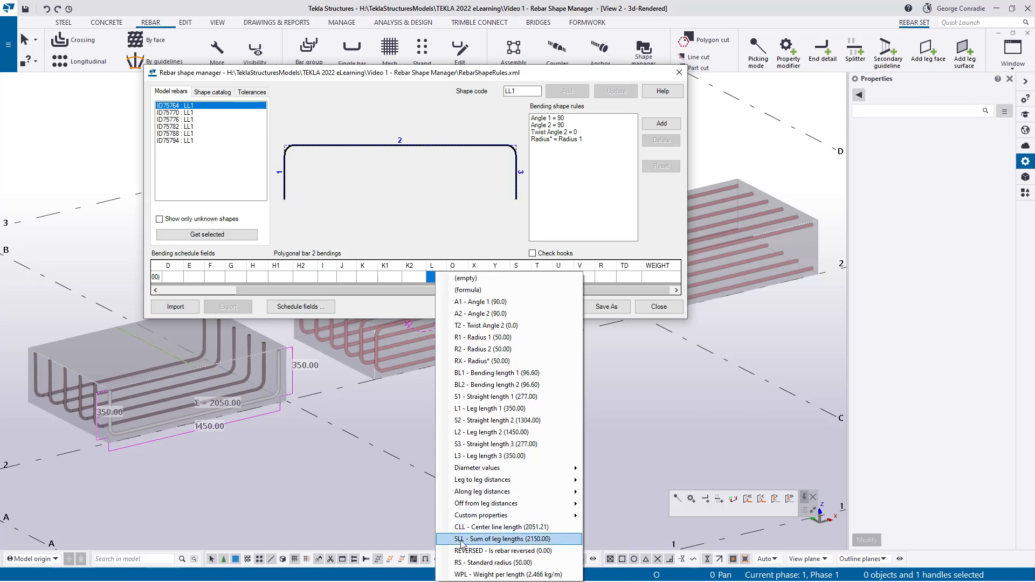
{"action": "left_click", "coordinate": [477, 539]}
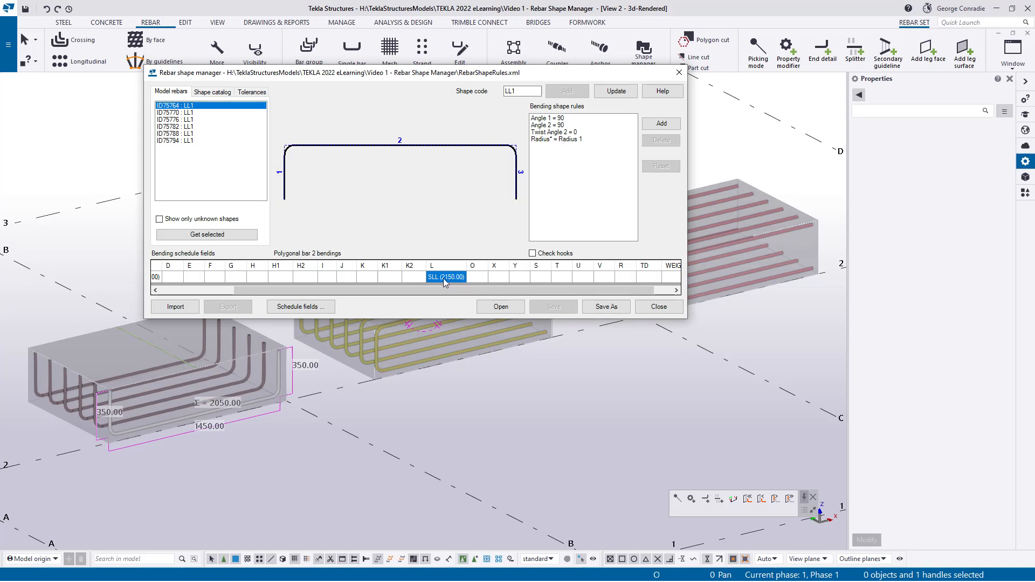
Define the WEIGHT bending schedule field of shape LL1 with the formula SLL*WPL.
{"action": "left_click_drag", "start_coordinate": [449, 290], "coordinate": [519, 296]}
{"action": "left_click", "coordinate": [648, 279]}
{"action": "left_click", "coordinate": [648, 279]}
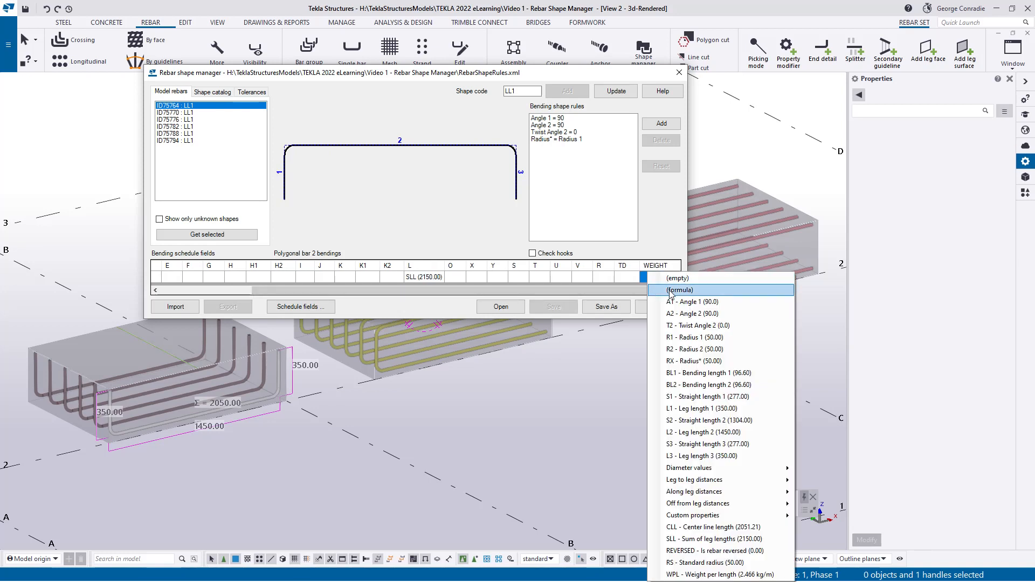
{"action": "left_click", "coordinate": [671, 291]}
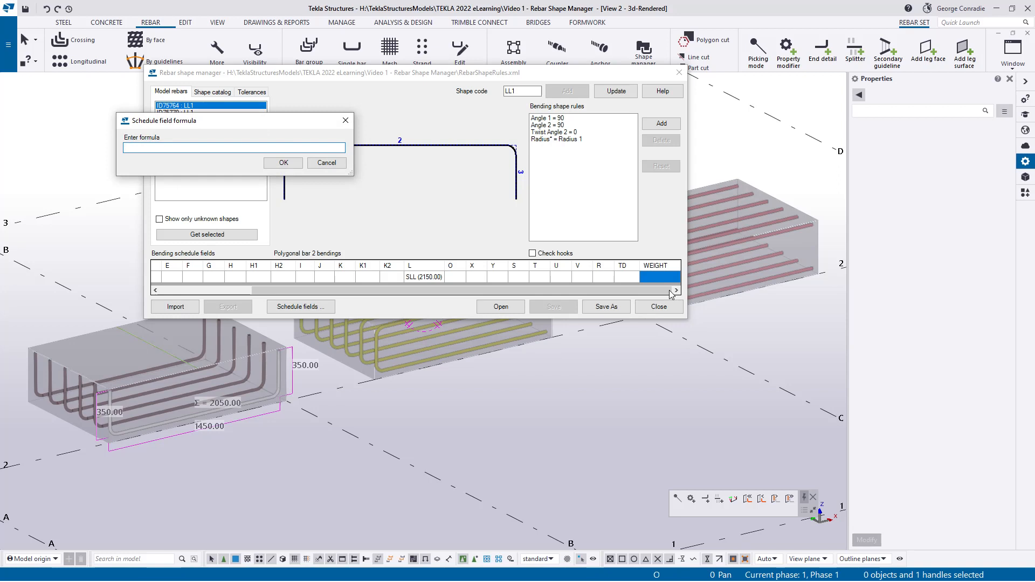
{"action": "type", "text": "SLL*WP"}
{"action": "left_click", "coordinate": [283, 163]}
{"action": "left_click", "coordinate": [581, 276]}
{"action": "left_click", "coordinate": [665, 278]}
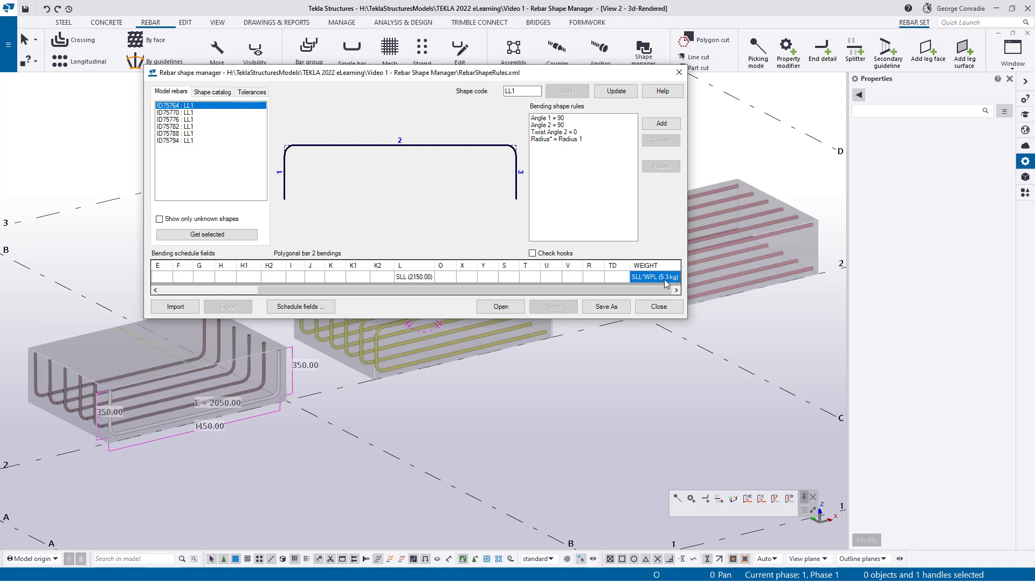
Update shape LL1 with the new length and weight fields and save the rebar shape rules.
{"action": "left_click", "coordinate": [616, 91]}
{"action": "left_click", "coordinate": [573, 276]}
{"action": "left_click", "coordinate": [554, 306]}
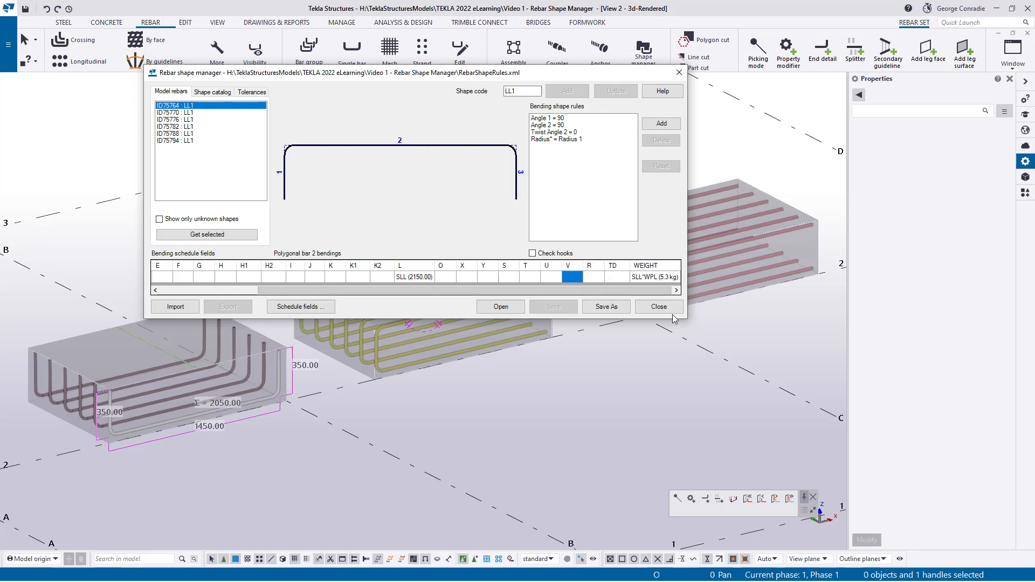
Close the Rebar Shape Manager, inquire the selected bar to check its length and weight, and close the report.
{"action": "left_click", "coordinate": [659, 306]}
{"action": "right_click", "coordinate": [280, 383]}
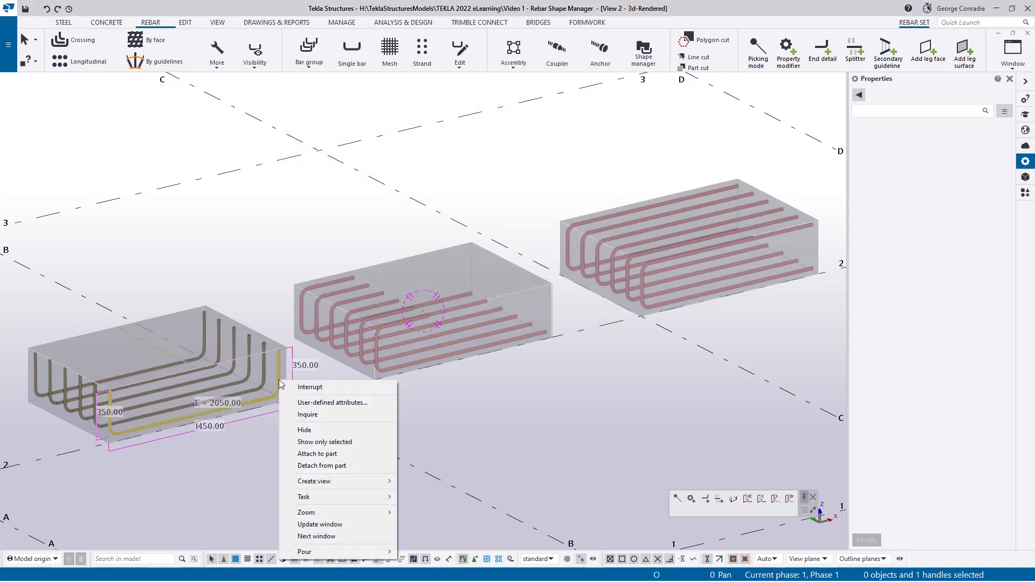
{"action": "left_click", "coordinate": [305, 416]}
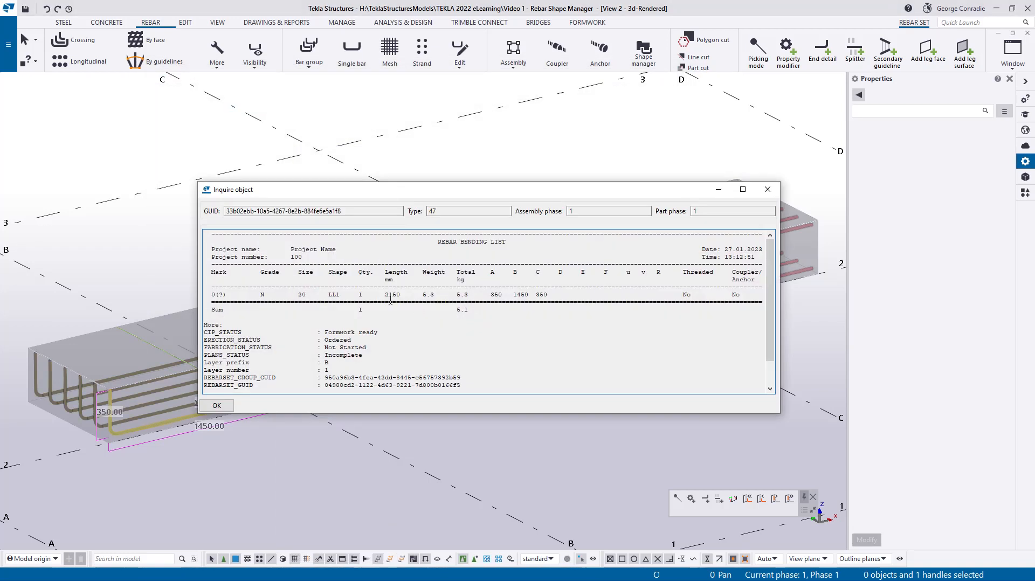
{"action": "left_click_drag", "start_coordinate": [384, 294], "coordinate": [434, 295]}
{"action": "left_click", "coordinate": [768, 189]}
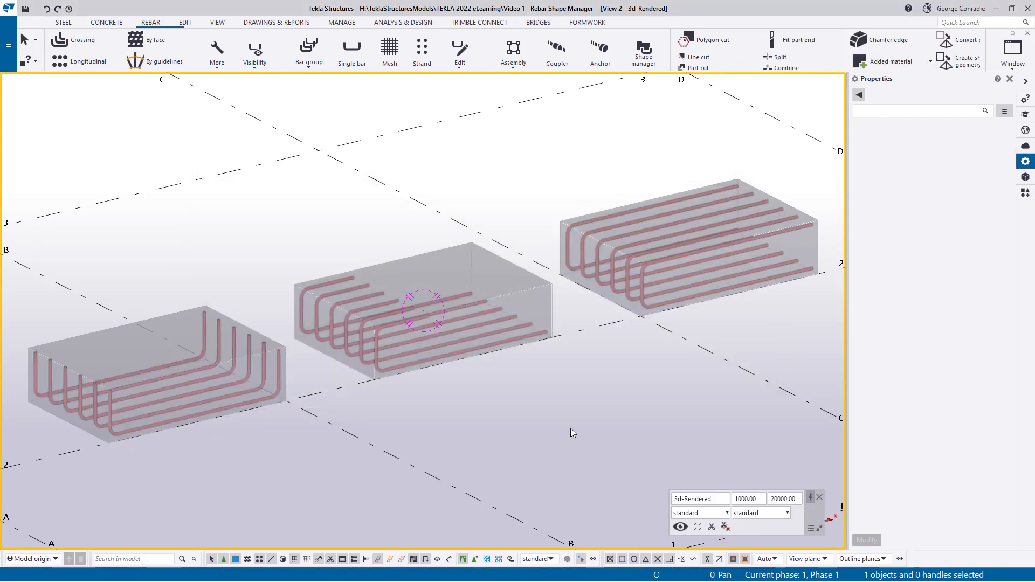
Inquire the rebar set between grids B and C to check its shape code and leg lengths, and close the report.
{"action": "left_click", "coordinate": [453, 353]}
{"action": "right_click", "coordinate": [454, 355]}
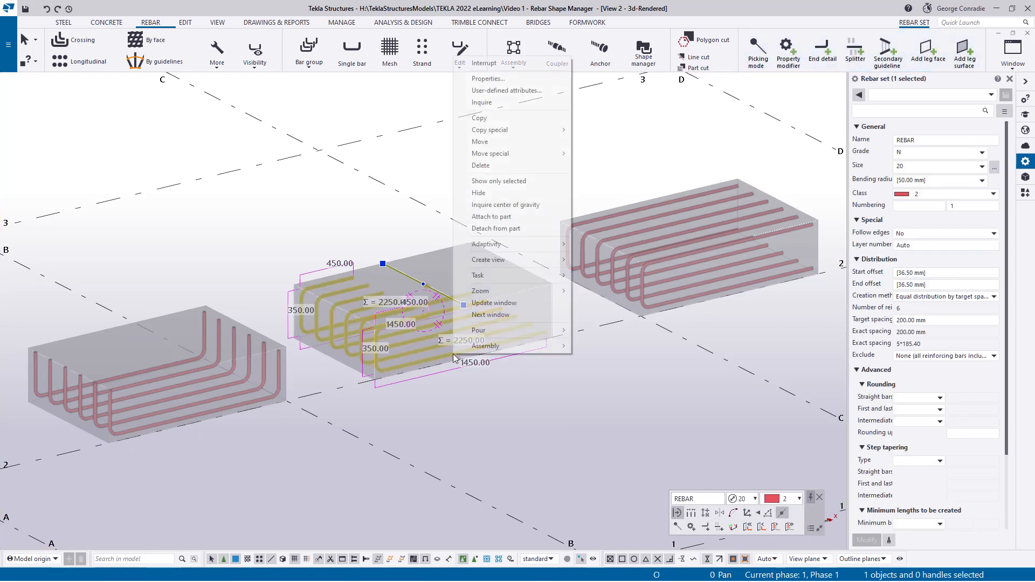
{"action": "left_click", "coordinate": [500, 104]}
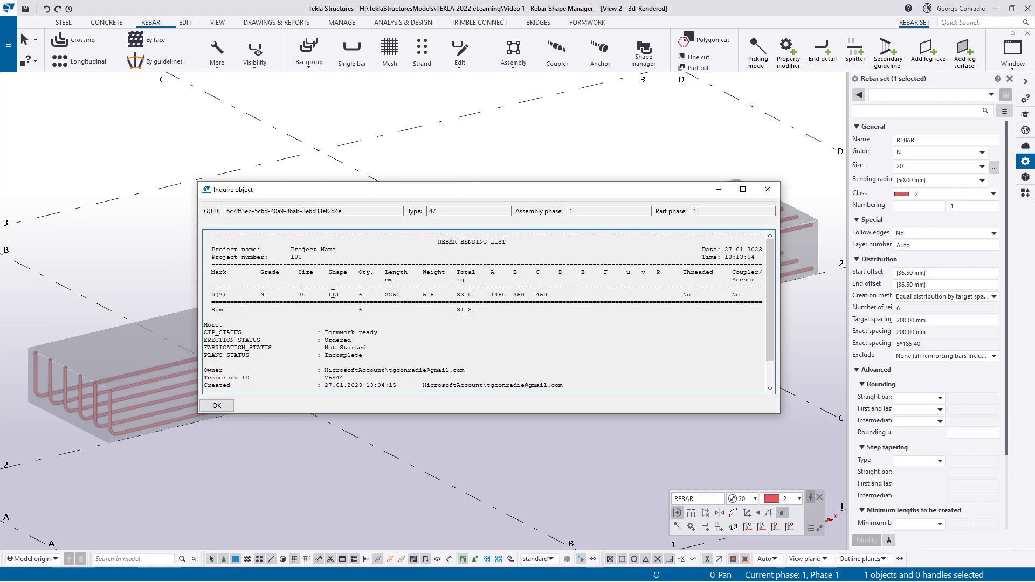
{"action": "left_click", "coordinate": [769, 192]}
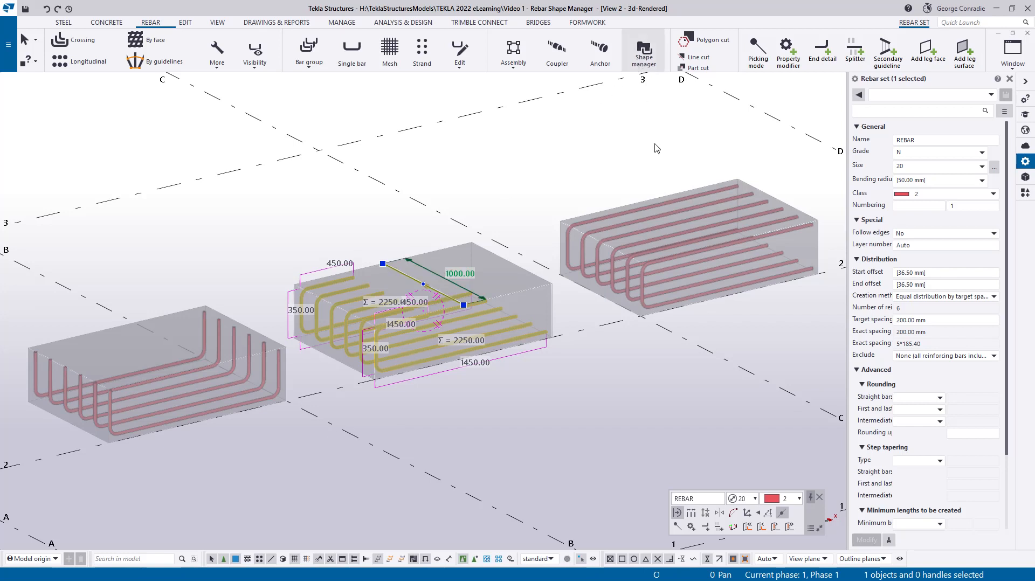
Open the rebar set between grids B and C in the Rebar Shape Manager and examine its leg order, shape rules and schedule fields.
{"action": "left_click", "coordinate": [643, 51]}
{"action": "left_click", "coordinate": [178, 105]}
{"action": "left_click_drag", "start_coordinate": [243, 72], "coordinate": [574, 46]}
{"action": "left_click", "coordinate": [560, 208]}
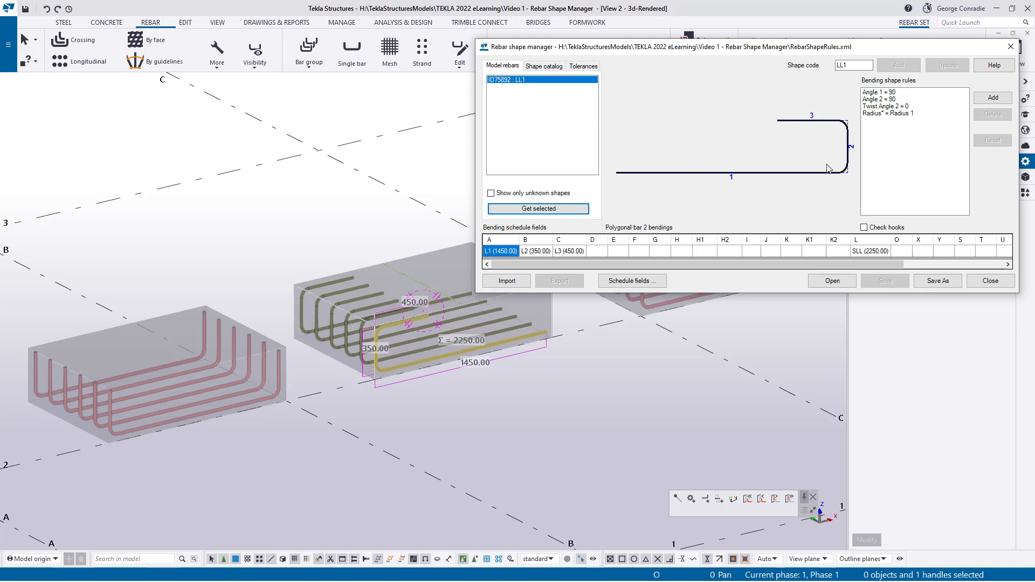
{"action": "left_click", "coordinate": [729, 251]}
{"action": "middle_click_drag", "start_coordinate": [458, 404], "coordinate": [430, 426]}
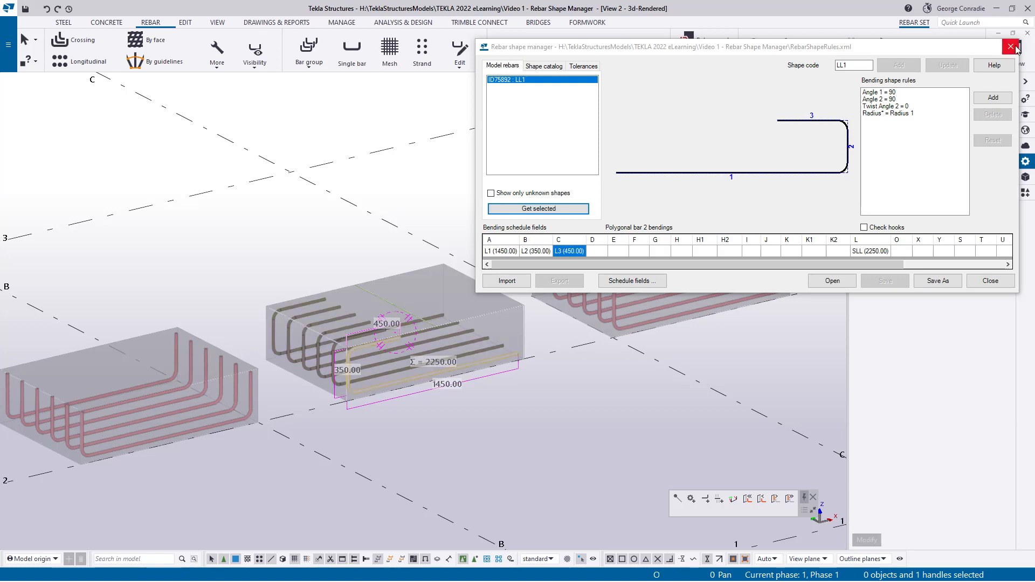
{"action": "left_click", "coordinate": [626, 427]}
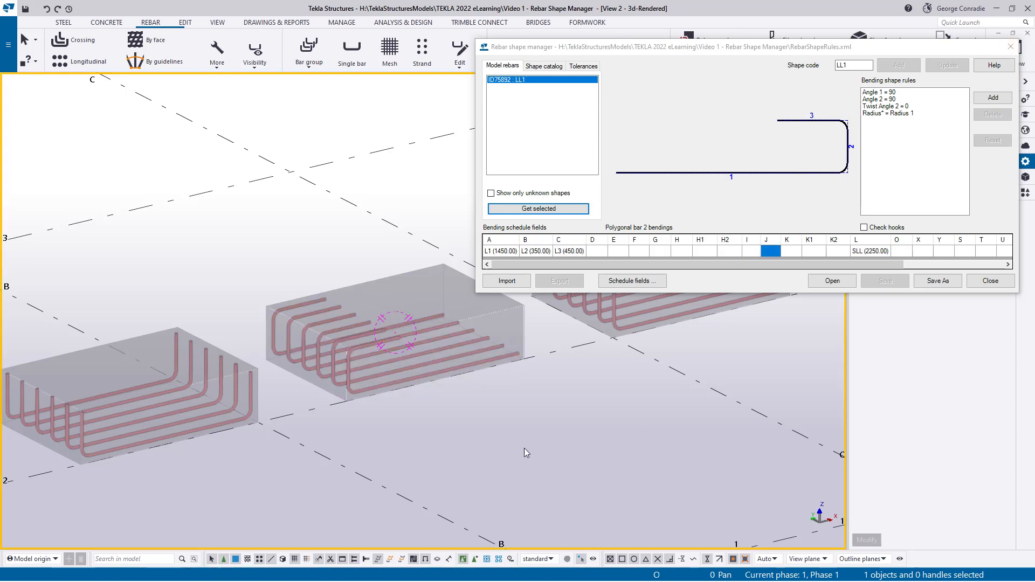
Load the bars of the rebar set between grids A and B into the Rebar Shape Manager and display bar ID75764.
{"action": "left_click", "coordinate": [211, 418]}
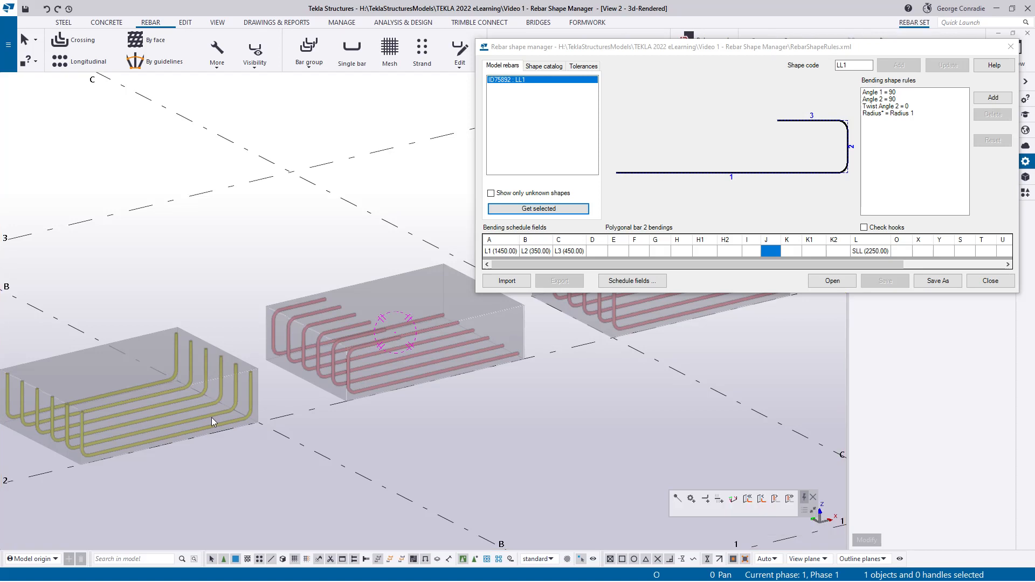
{"action": "left_click", "coordinate": [535, 208]}
{"action": "left_click", "coordinate": [538, 209]}
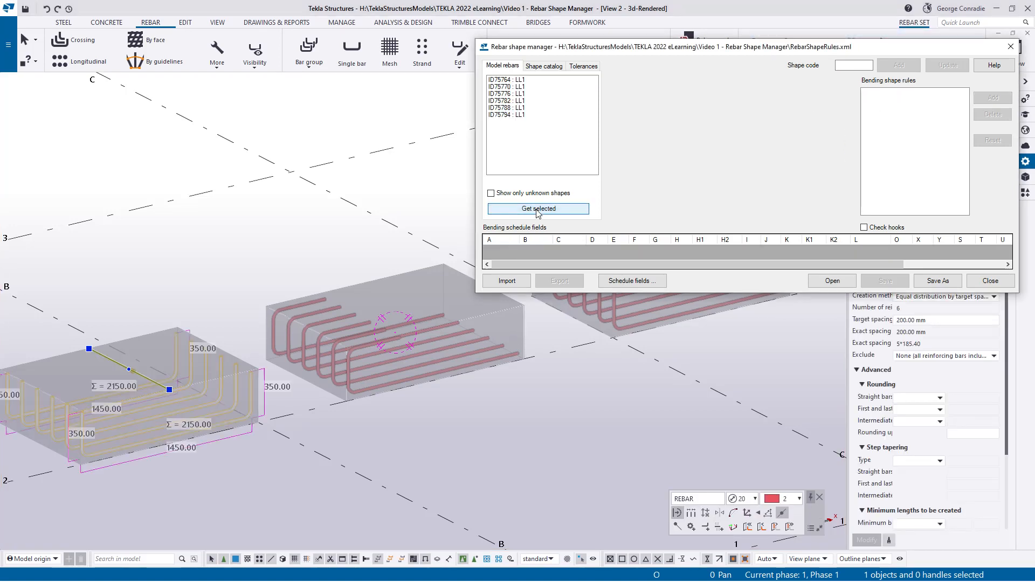
{"action": "left_click", "coordinate": [531, 80]}
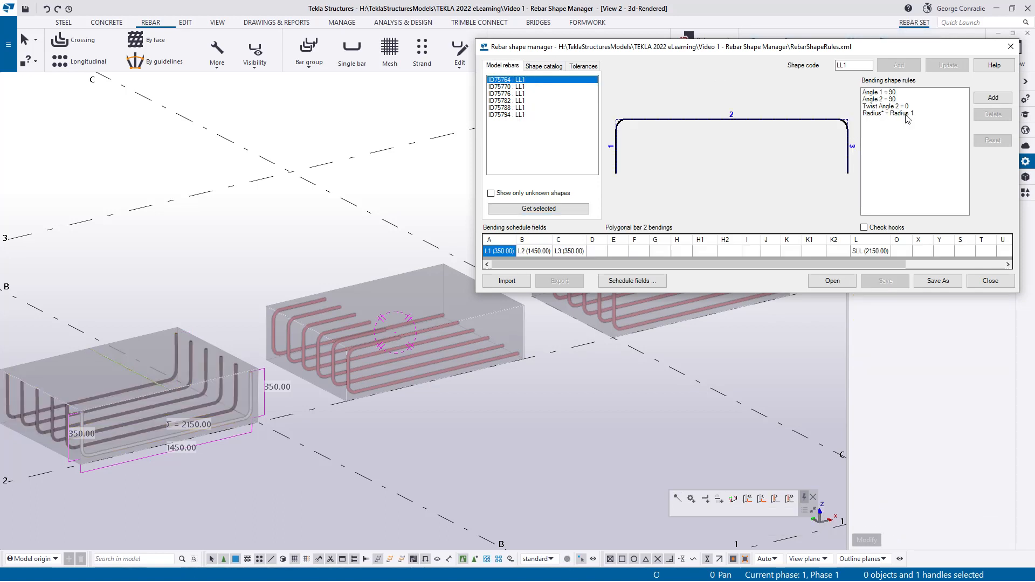
Add a bending shape rule requiring L2 - Leg length 2 to be greater than or equal to L1 - Leg length 1.
{"action": "left_click", "coordinate": [991, 99]}
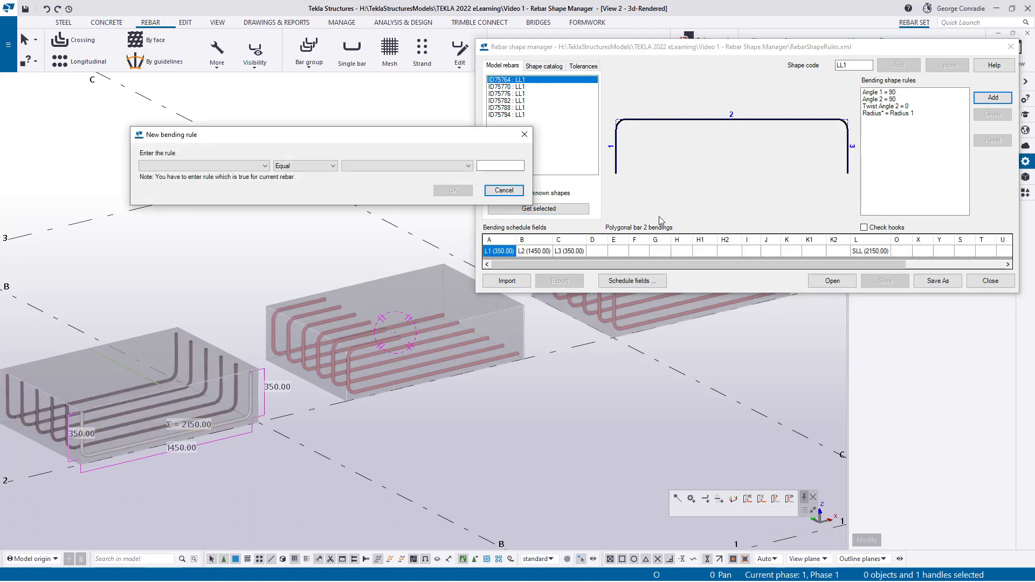
{"action": "left_click", "coordinate": [261, 165]}
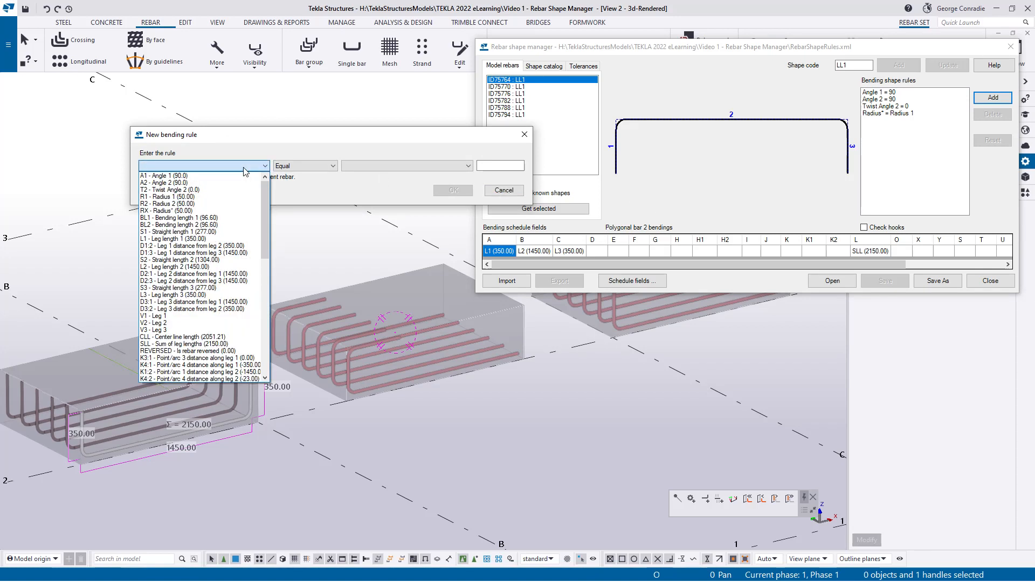
{"action": "left_click", "coordinate": [233, 266]}
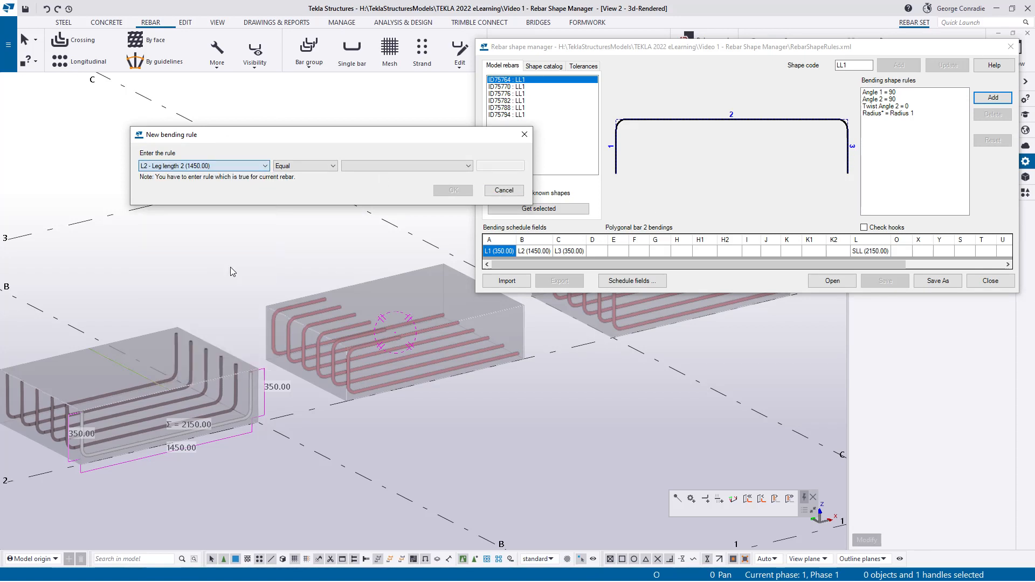
{"action": "left_click", "coordinate": [323, 168]}
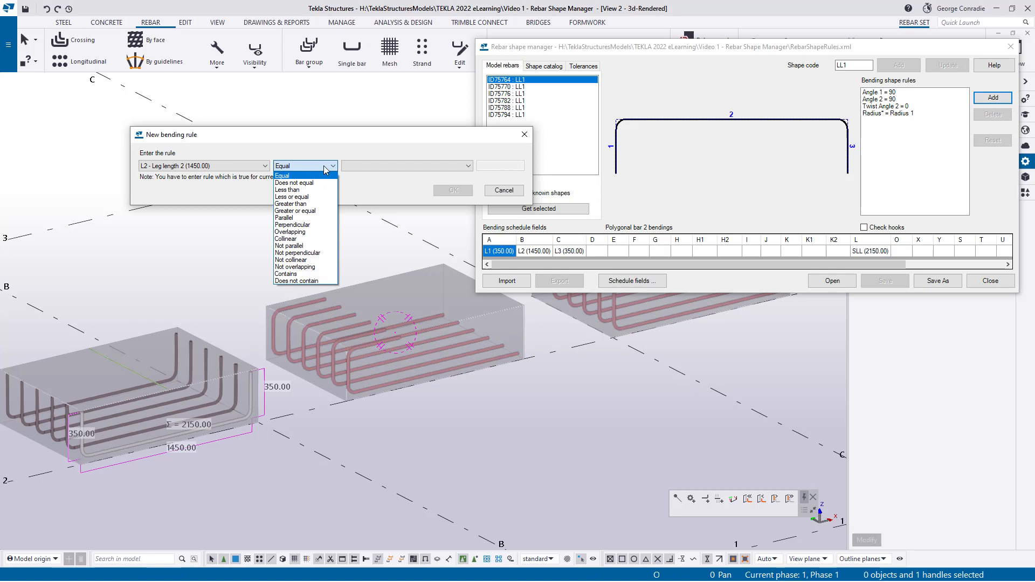
{"action": "left_click", "coordinate": [322, 211]}
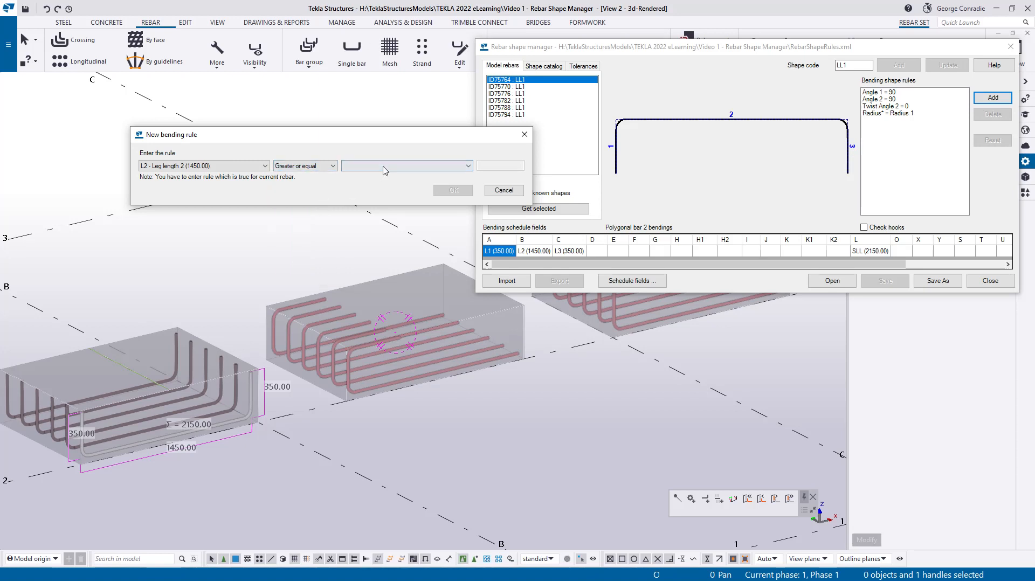
{"action": "left_click", "coordinate": [383, 167]}
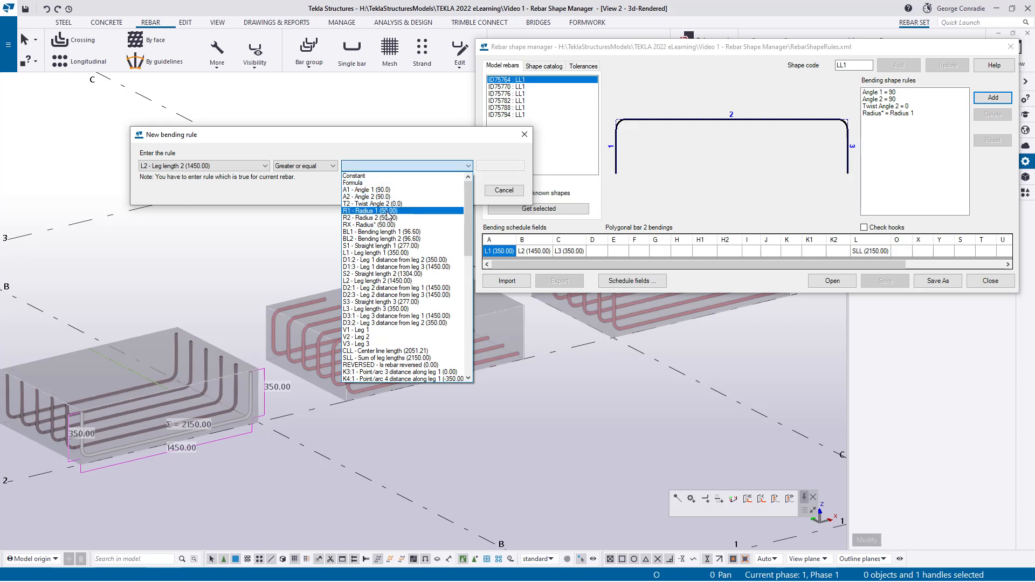
{"action": "left_click", "coordinate": [396, 253]}
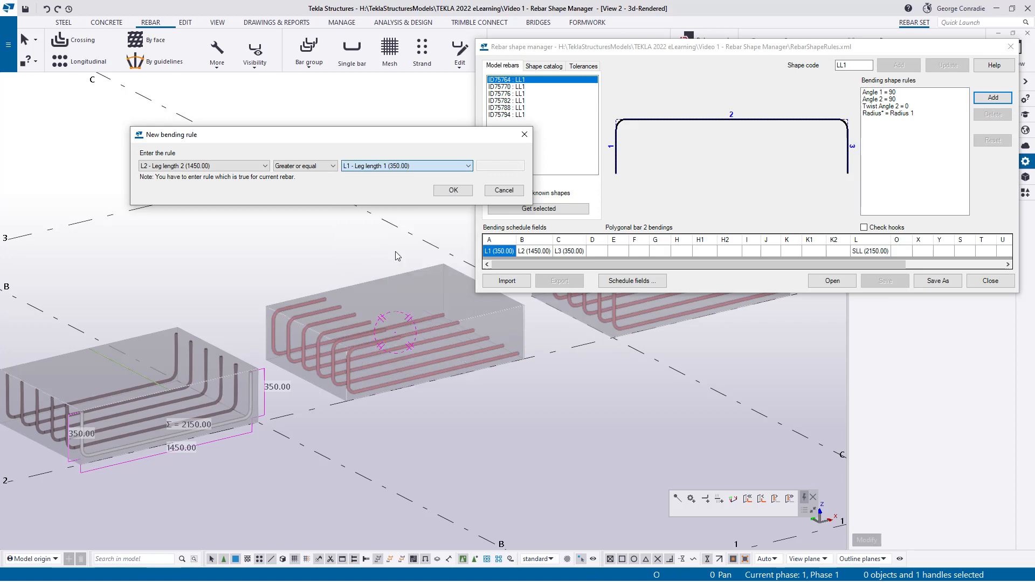
{"action": "left_click", "coordinate": [453, 191]}
Add a bending shape rule requiring L2 - Leg length 2 to be greater than or equal to L3 - Leg length 3.
{"action": "left_click", "coordinate": [993, 98]}
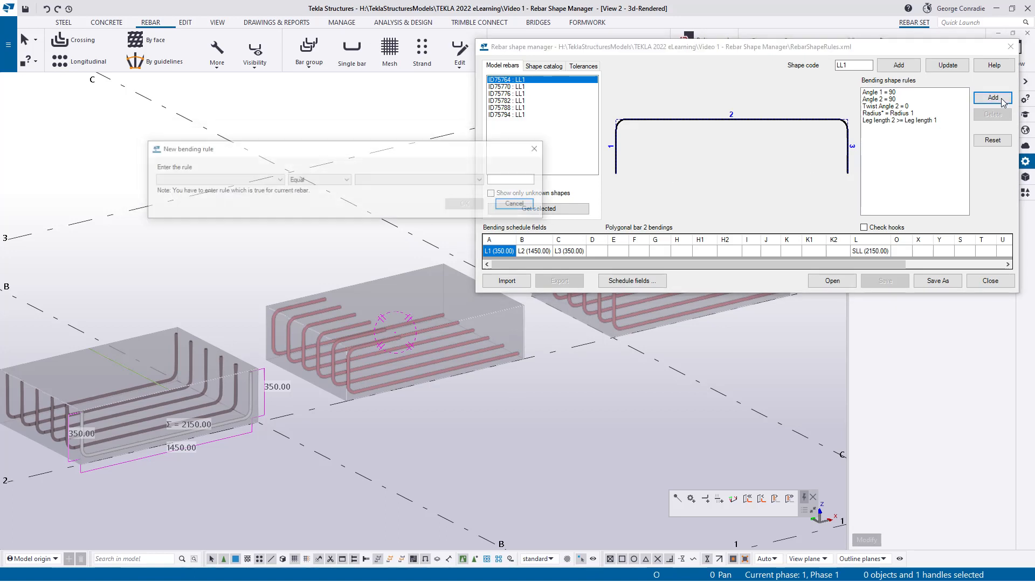
{"action": "left_click", "coordinate": [278, 180]}
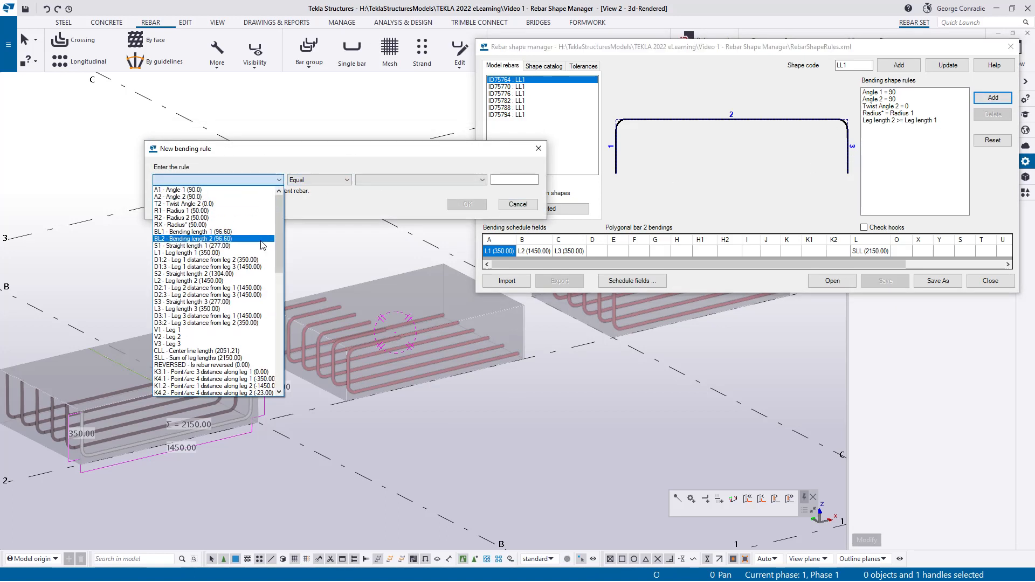
{"action": "left_click", "coordinate": [255, 282]}
{"action": "left_click", "coordinate": [329, 181]}
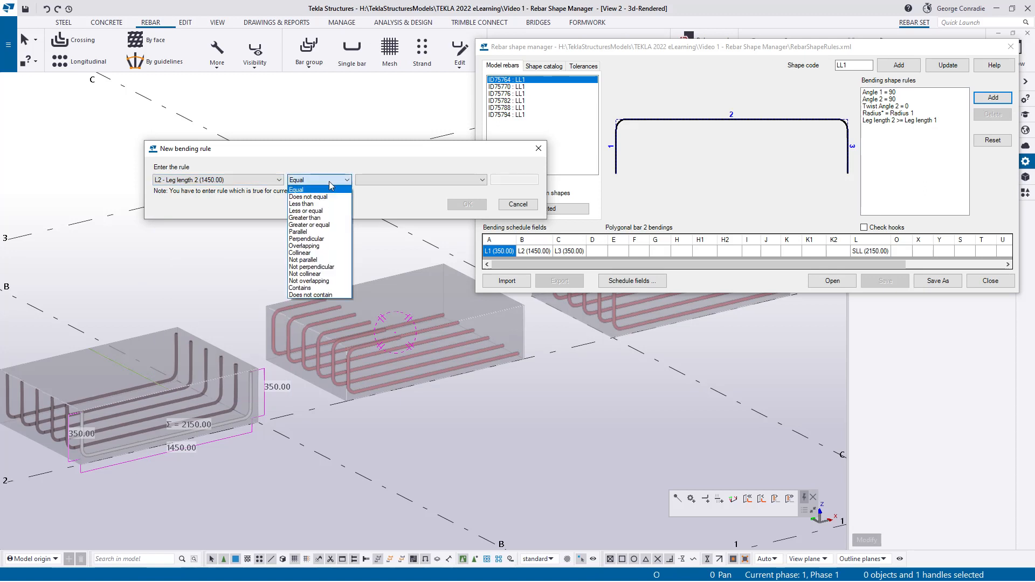
{"action": "left_click", "coordinate": [331, 226]}
{"action": "left_click", "coordinate": [402, 180]}
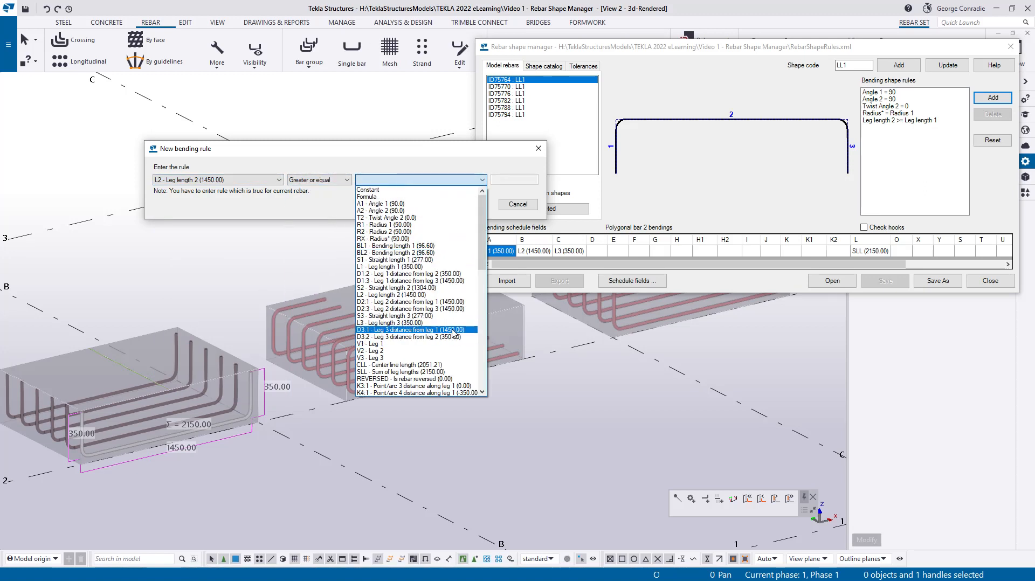
{"action": "left_click", "coordinate": [460, 323]}
{"action": "left_click", "coordinate": [467, 204]}
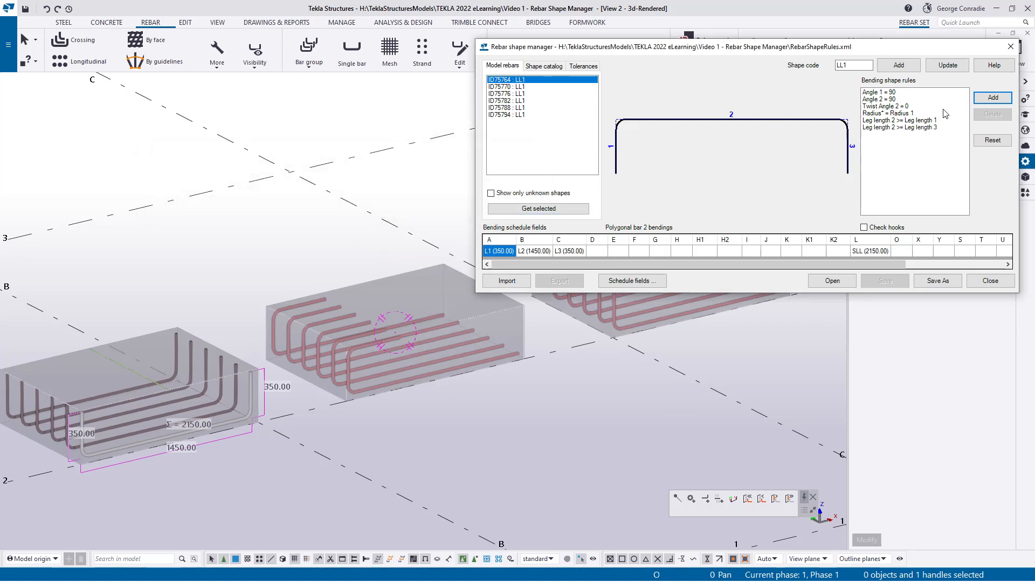
Update shape LL1 with the two leg length rules and save the rebar shape rules.
{"action": "left_click", "coordinate": [944, 66]}
{"action": "left_click", "coordinate": [901, 251]}
{"action": "left_click", "coordinate": [886, 281]}
Close the Rebar Shape Manager and inquire the selected bar to check its shape code in the rebar bending list.
{"action": "left_click", "coordinate": [991, 281]}
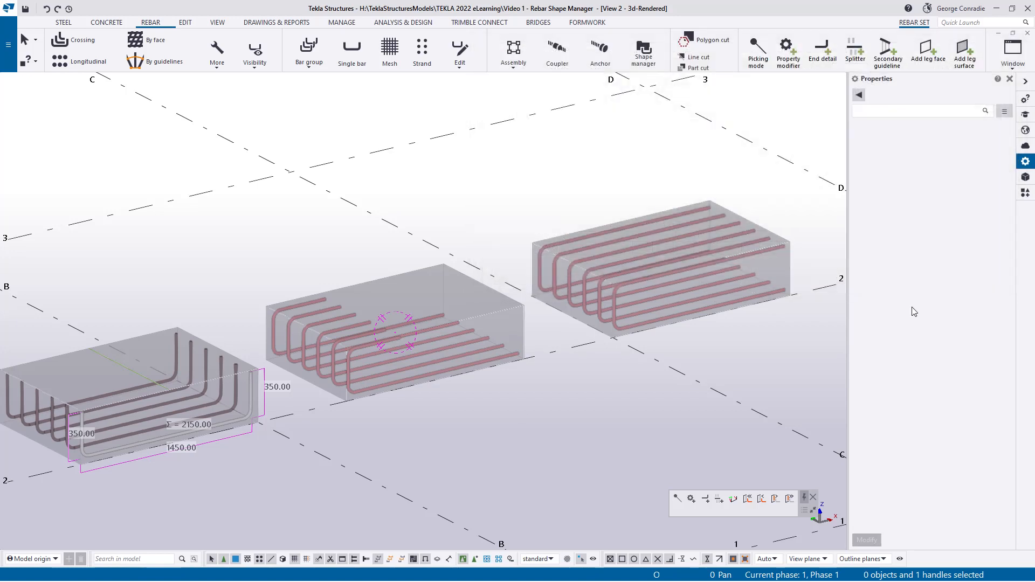
{"action": "right_click", "coordinate": [229, 418]}
{"action": "left_click", "coordinate": [256, 275]}
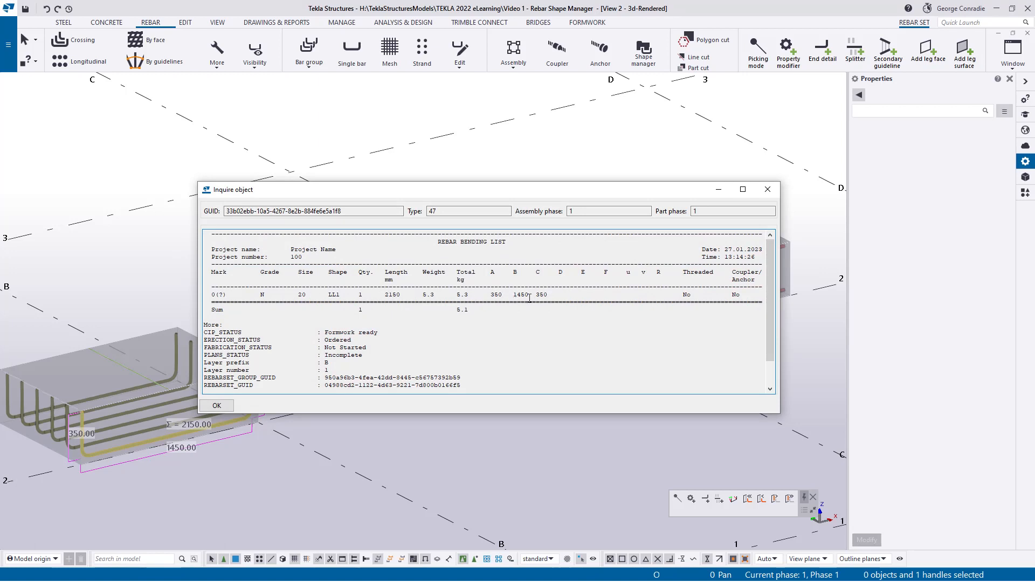
Close the LL1 bar's report and inquire the middle slab's rebar set to check its shape code in the rebar bending list.
{"action": "left_click", "coordinate": [767, 189]}
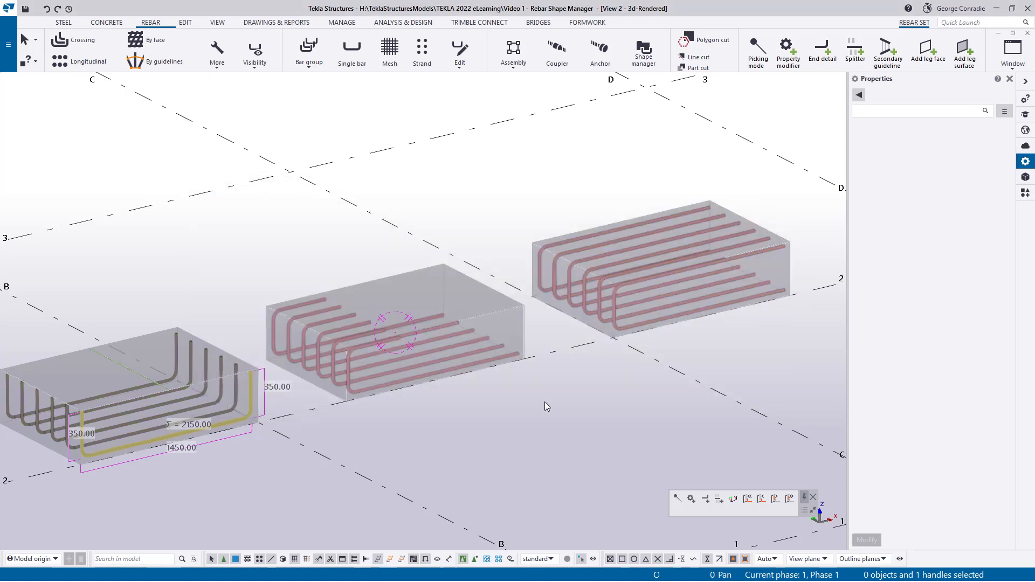
{"action": "left_click", "coordinate": [500, 371]}
{"action": "left_click", "coordinate": [485, 351]}
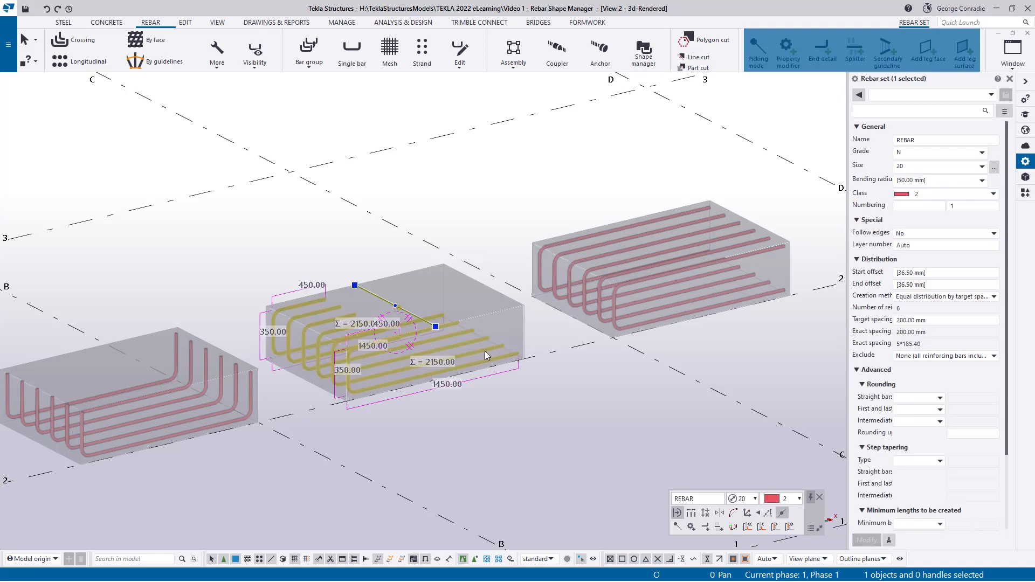
{"action": "right_click", "coordinate": [484, 351]}
{"action": "left_click", "coordinate": [515, 100]}
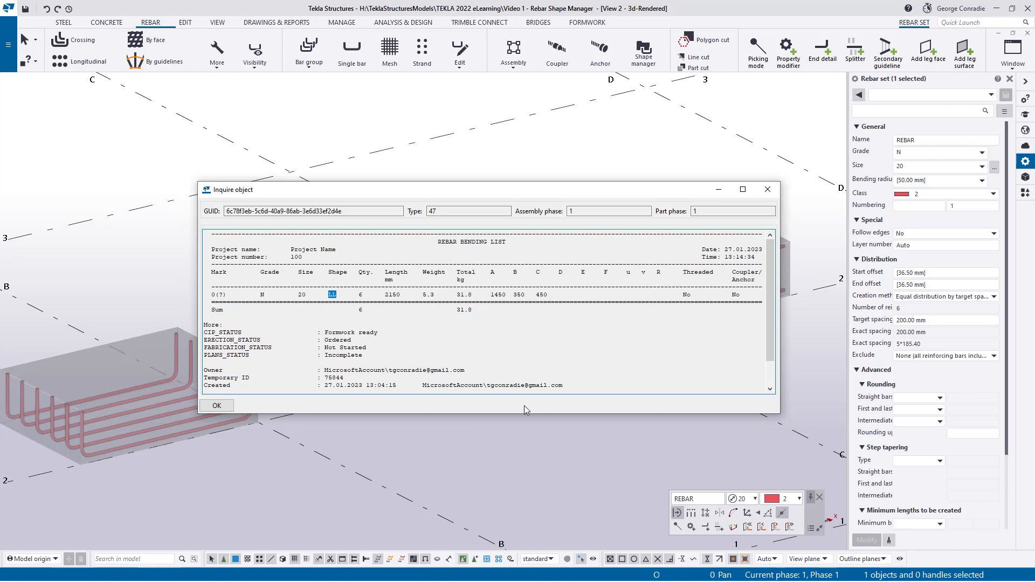
{"action": "left_click", "coordinate": [767, 190]}
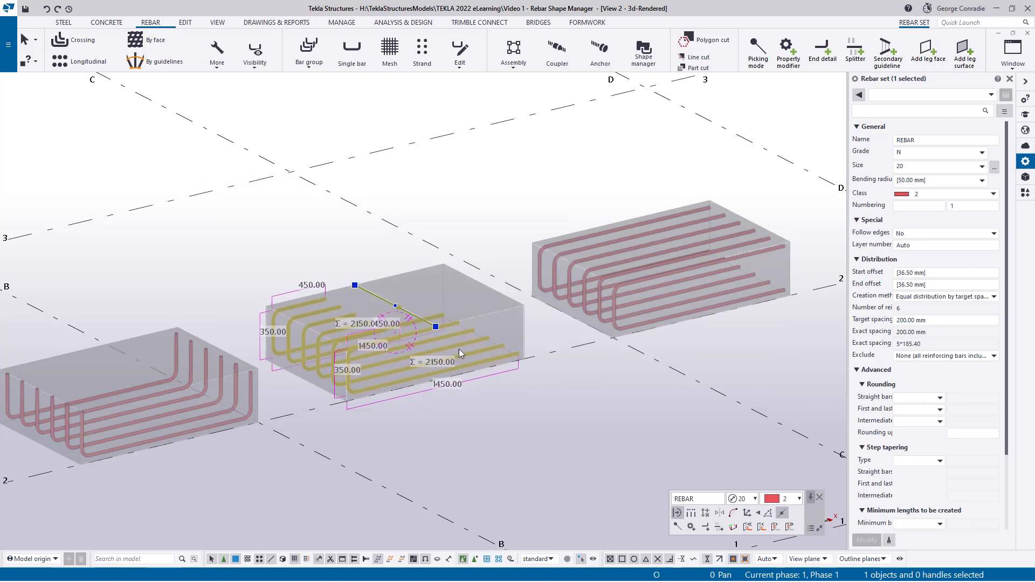
Open the Rebar Shape Manager for the middle rebar set and add the first listed bar's shape with shape code LL2.
{"action": "left_click", "coordinate": [643, 51]}
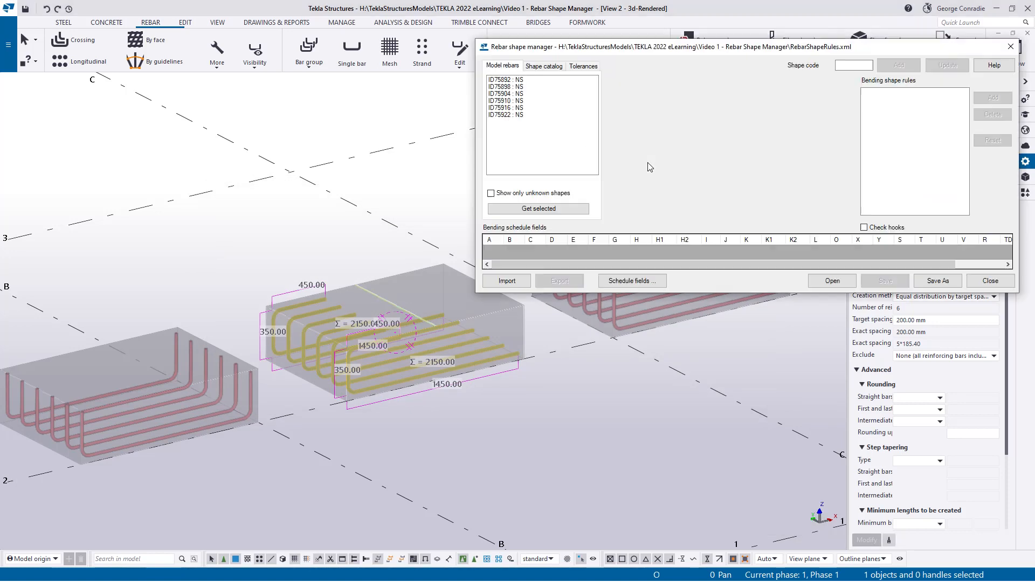
{"action": "left_click", "coordinate": [521, 80]}
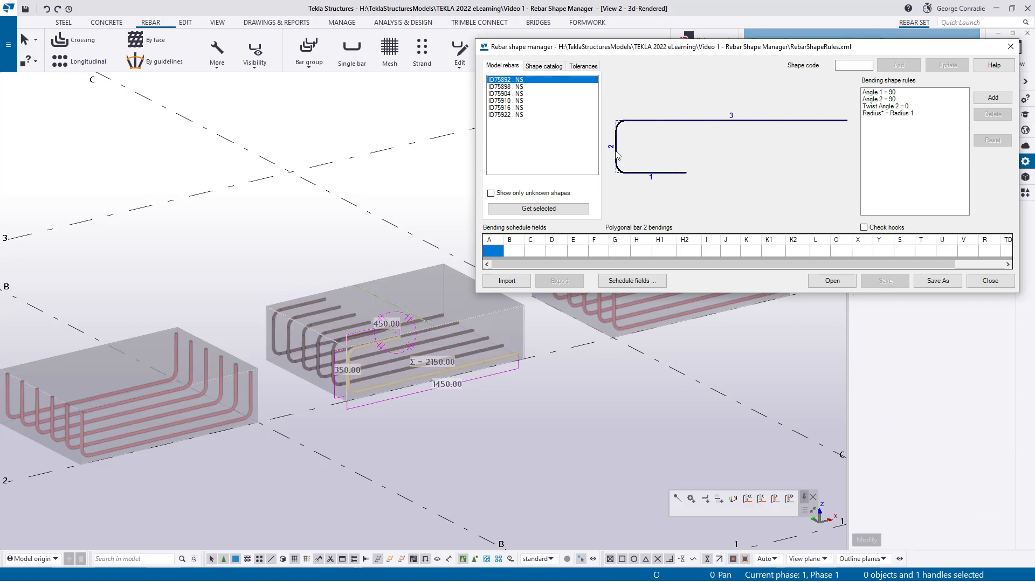
{"action": "left_click", "coordinate": [845, 66]}
{"action": "type", "text": "LL2"}
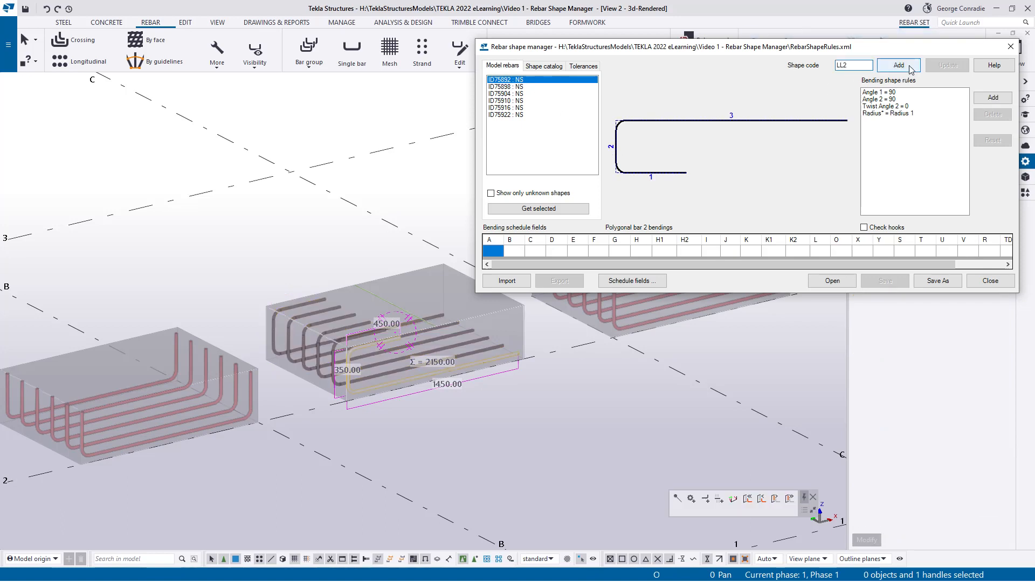
{"action": "left_click", "coordinate": [898, 66]}
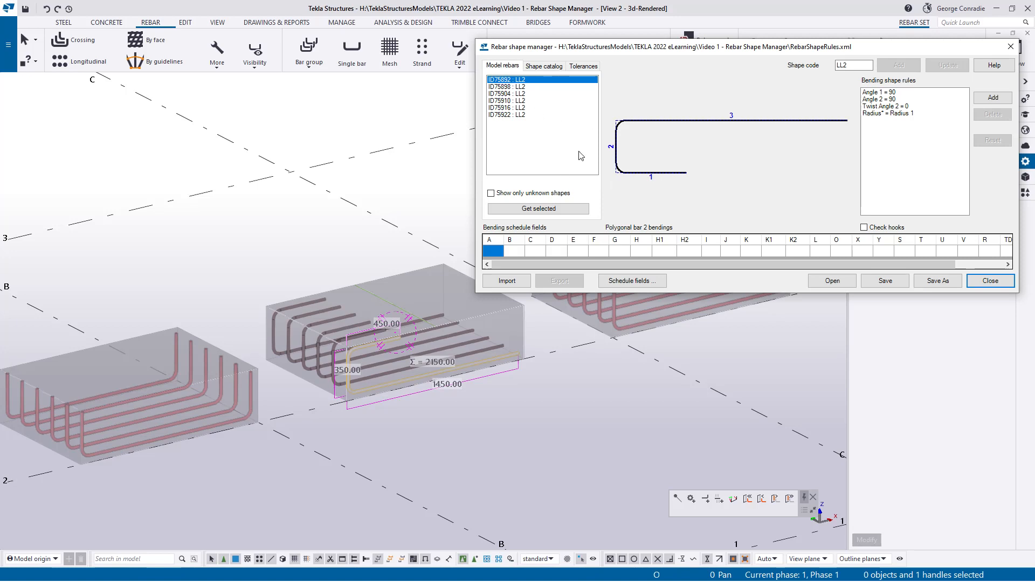
Assign L1 - Leg length 1, L2 - Leg length 2 and L3 - Leg length 3 to bending schedule fields A, B and C.
{"action": "left_click", "coordinate": [487, 253]}
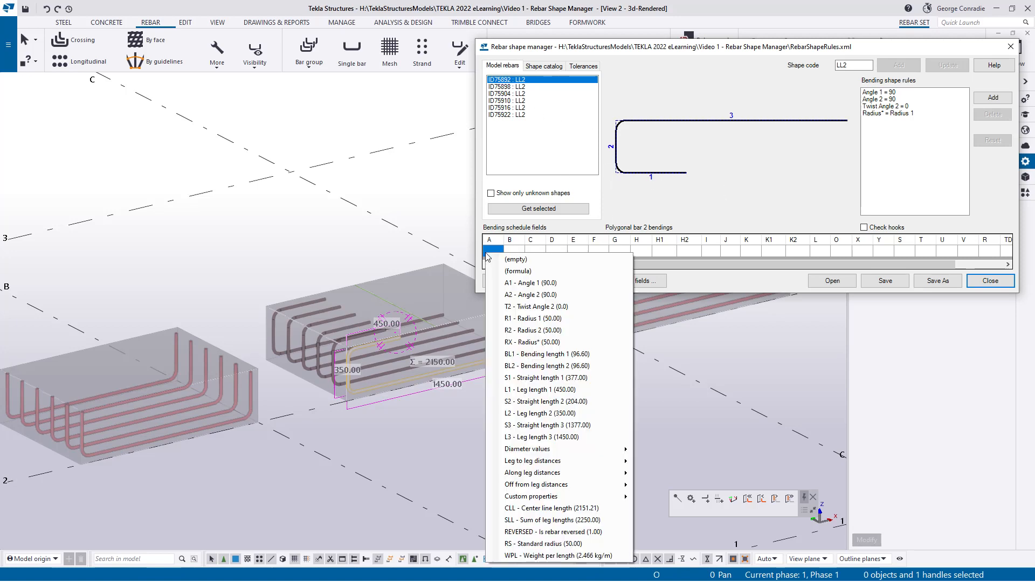
{"action": "left_click", "coordinate": [542, 390]}
{"action": "left_click", "coordinate": [526, 251]}
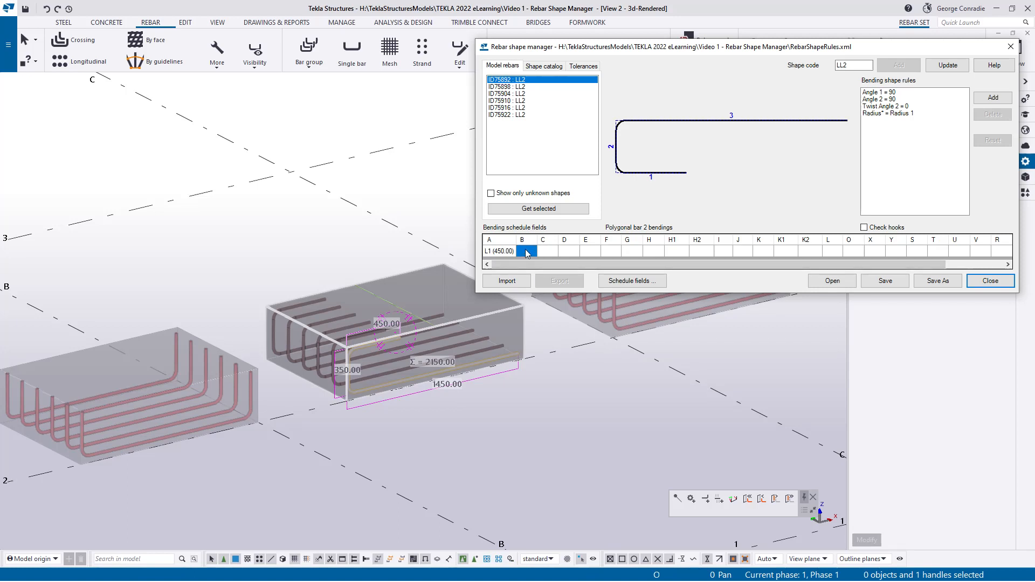
{"action": "left_click", "coordinate": [527, 253]}
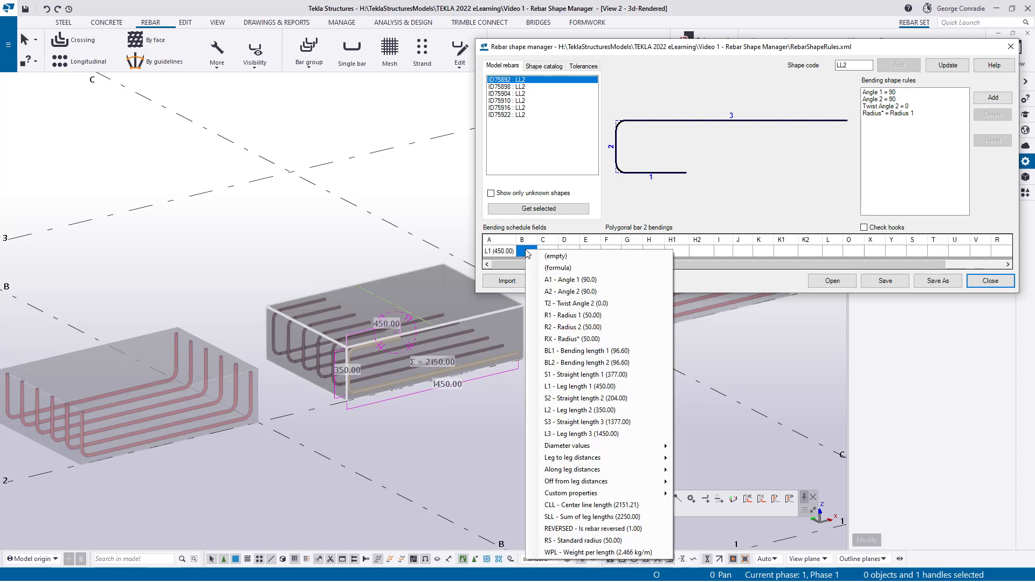
{"action": "left_click", "coordinate": [600, 411]}
{"action": "left_click", "coordinate": [561, 251]}
{"action": "left_click", "coordinate": [565, 253]}
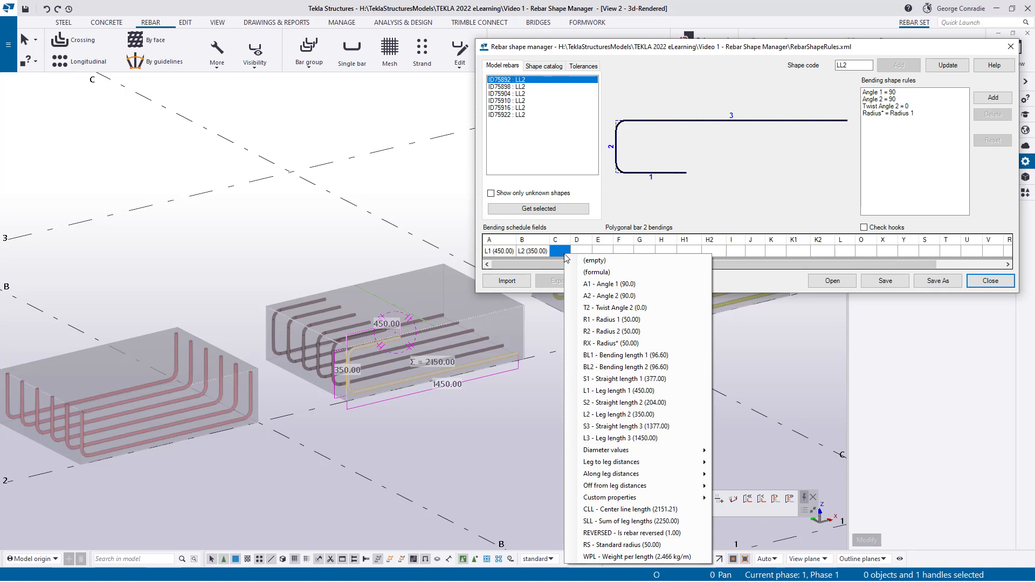
{"action": "left_click", "coordinate": [607, 438]}
Assign SLL - Sum of leg lengths to bending schedule field L of shape LL2.
{"action": "left_click", "coordinate": [860, 251]}
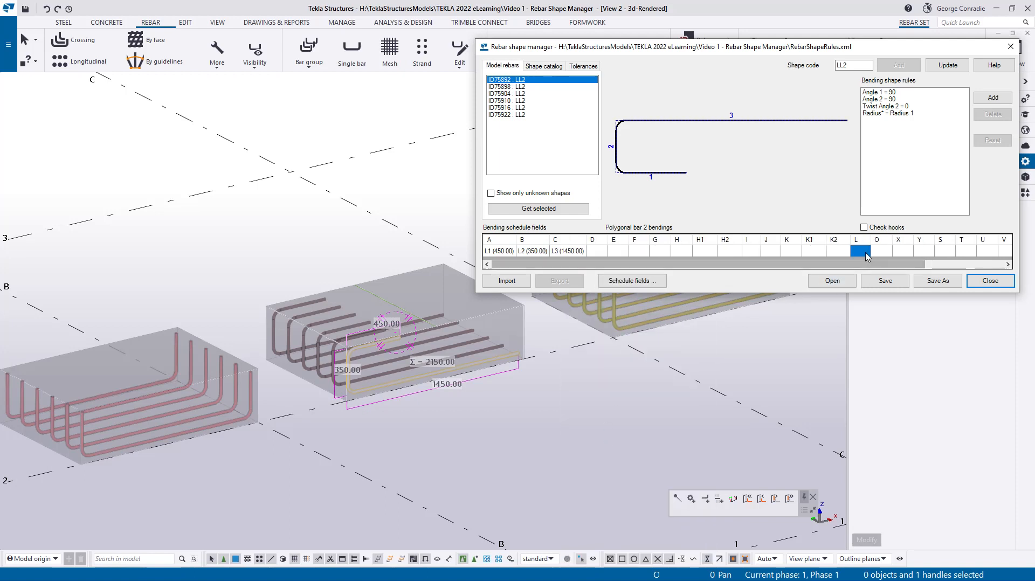
{"action": "left_click", "coordinate": [861, 252]}
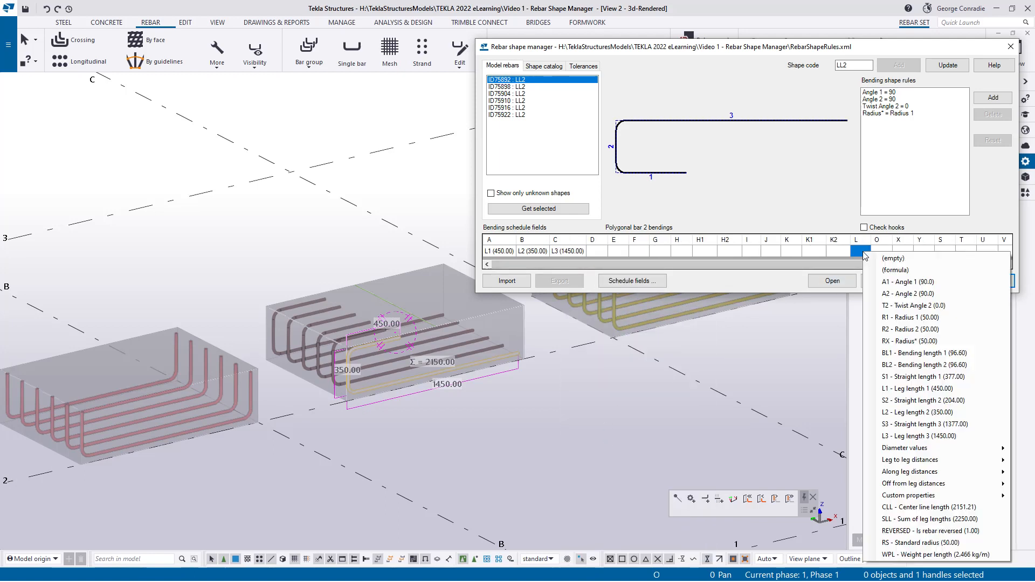
{"action": "left_click", "coordinate": [896, 519]}
Set the WEIGHT bending schedule field to the formula SLL*WPL and update shape LL2.
{"action": "left_click_drag", "start_coordinate": [694, 266], "coordinate": [970, 268]}
{"action": "left_click", "coordinate": [1001, 252]}
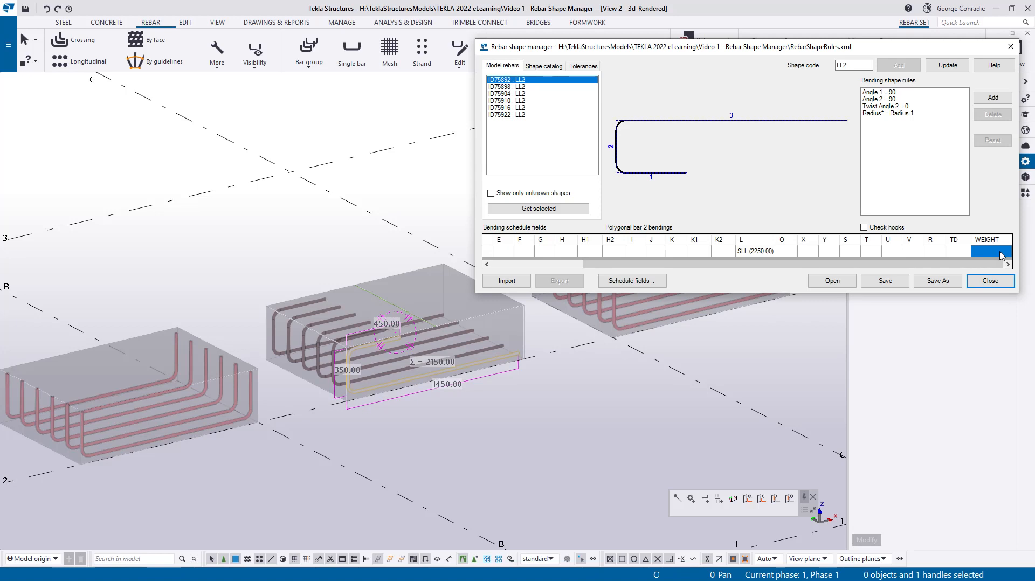
{"action": "left_click_drag", "start_coordinate": [890, 50], "coordinate": [506, 62]}
{"action": "left_click", "coordinate": [597, 264]}
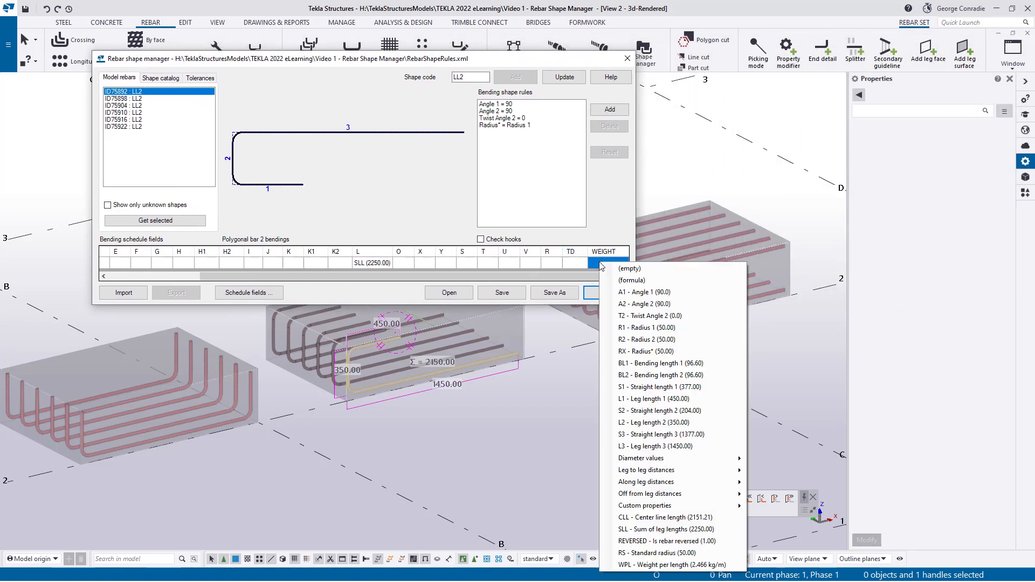
{"action": "left_click", "coordinate": [654, 282]}
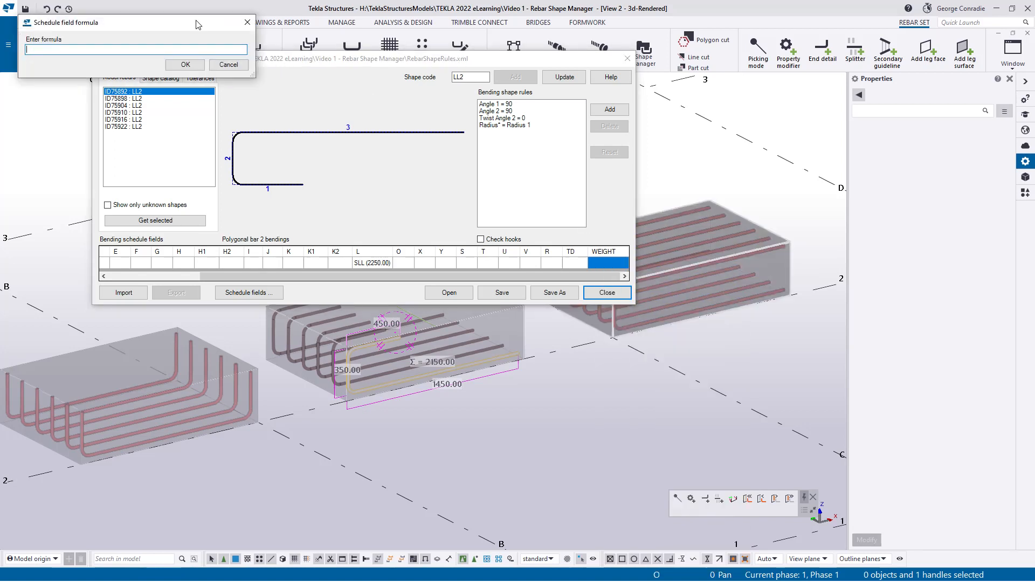
{"action": "type", "text": "SLL*WPL"}
{"action": "left_click", "coordinate": [182, 66]}
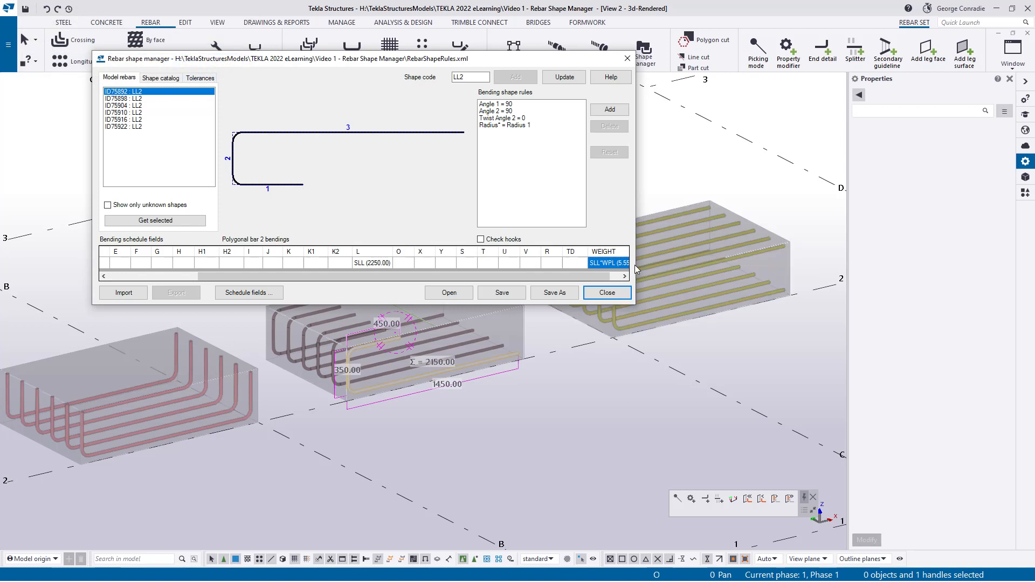
{"action": "left_click", "coordinate": [564, 78]}
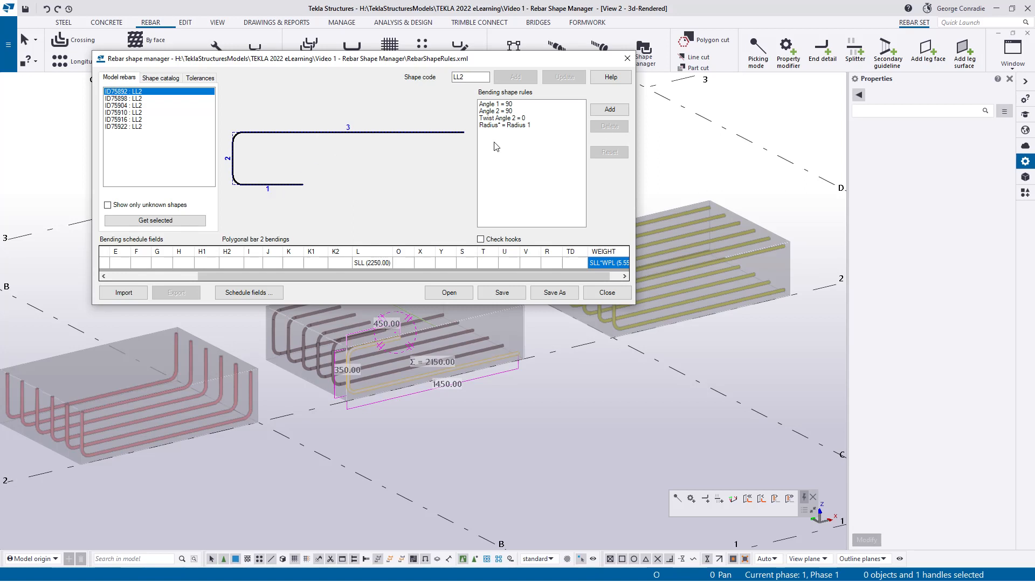
Add a bending shape rule requiring L1 - Leg length 1 to be not equal to L3 - Leg length 3.
{"action": "left_click", "coordinate": [610, 109]}
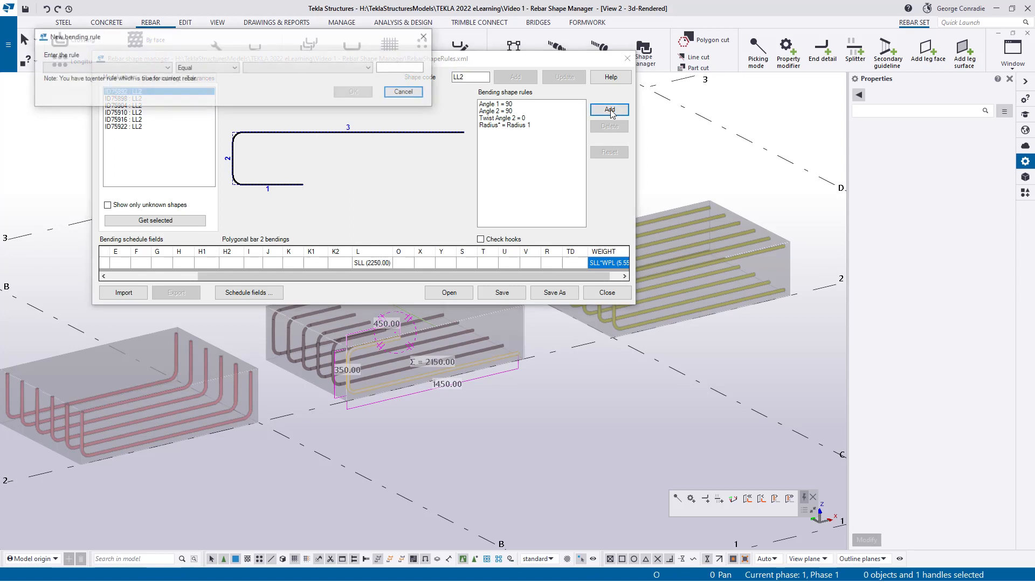
{"action": "left_click", "coordinate": [165, 67]}
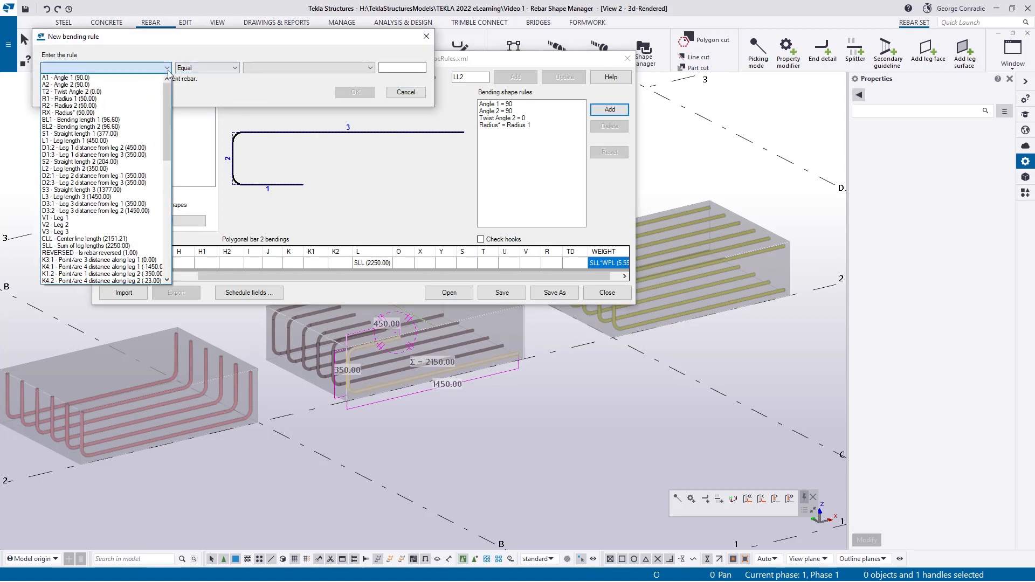
{"action": "left_click", "coordinate": [123, 141]}
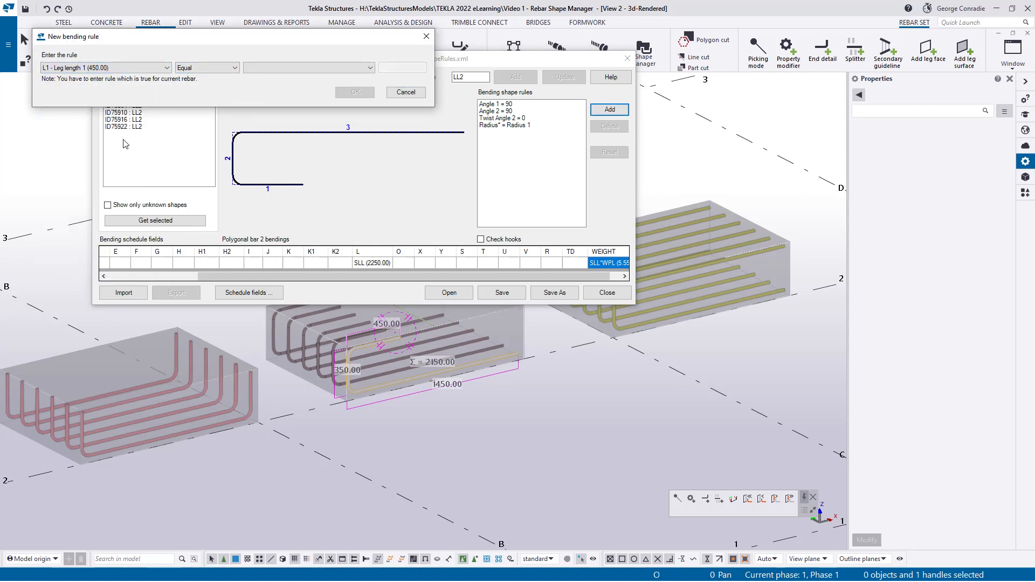
{"action": "left_click", "coordinate": [219, 69]}
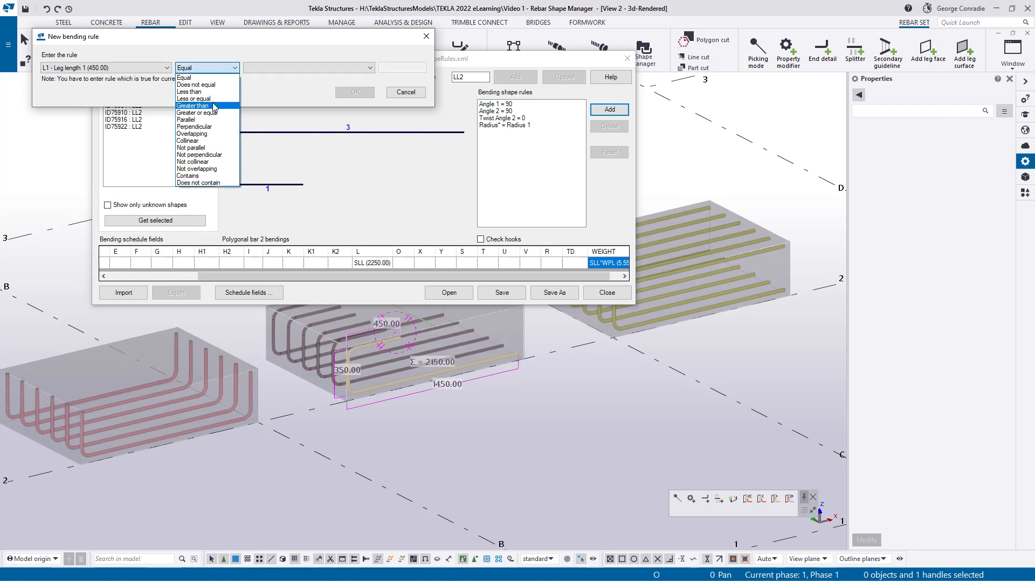
{"action": "left_click", "coordinate": [216, 85]}
{"action": "left_click", "coordinate": [286, 69]}
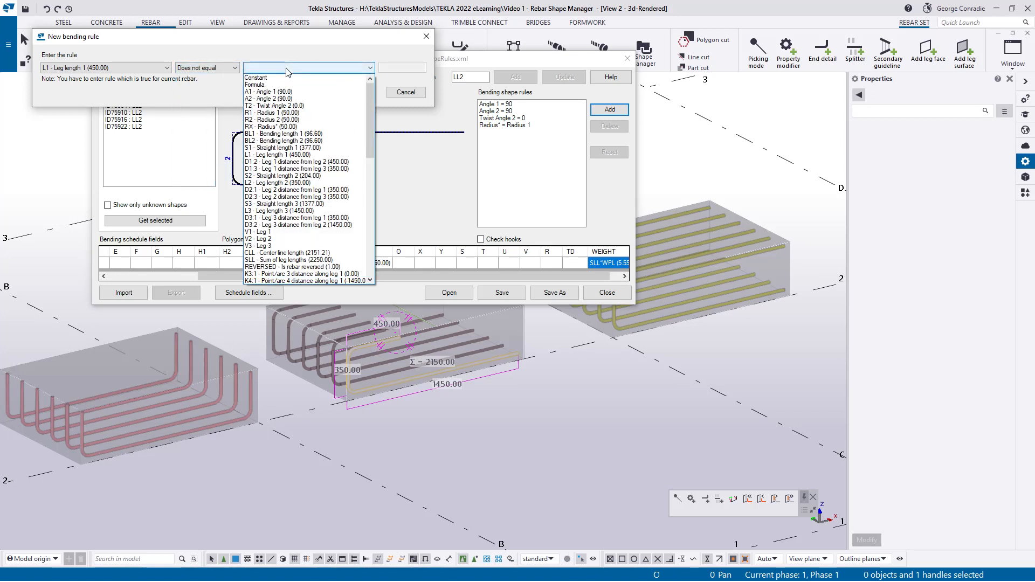
{"action": "left_click", "coordinate": [321, 210]}
{"action": "left_click", "coordinate": [351, 92]}
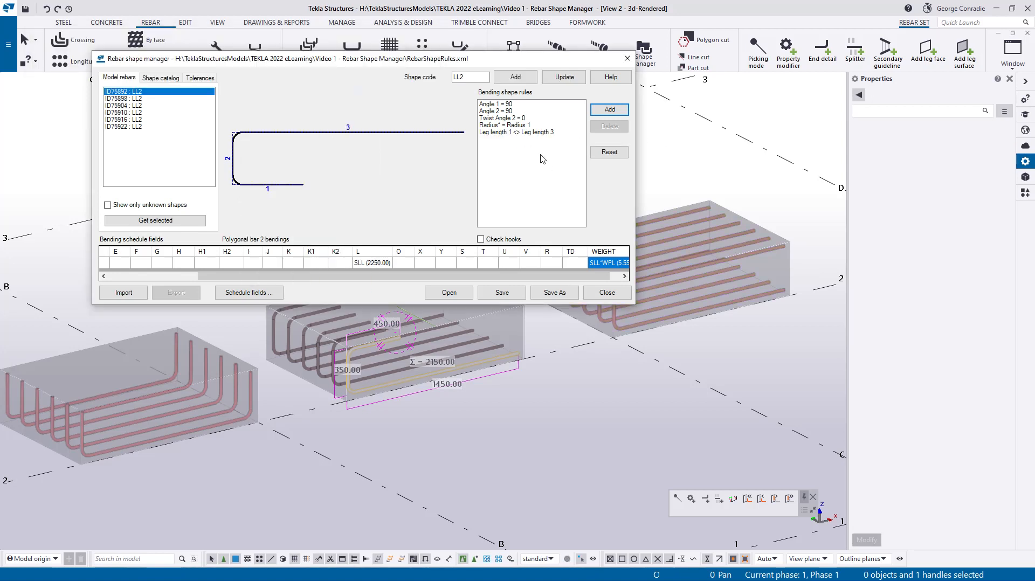
{"action": "left_click", "coordinate": [425, 263]}
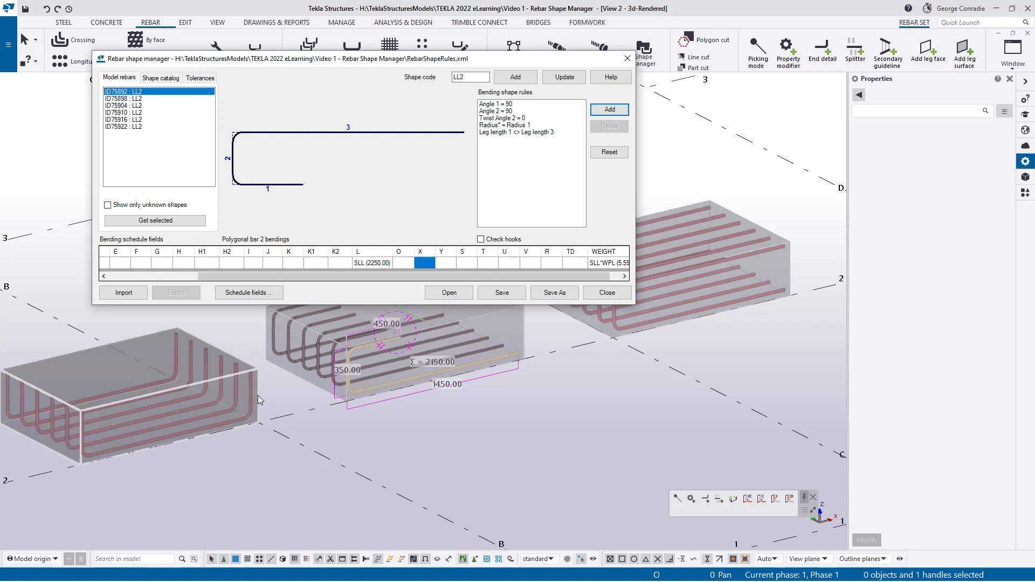
{"action": "left_click", "coordinate": [467, 263]}
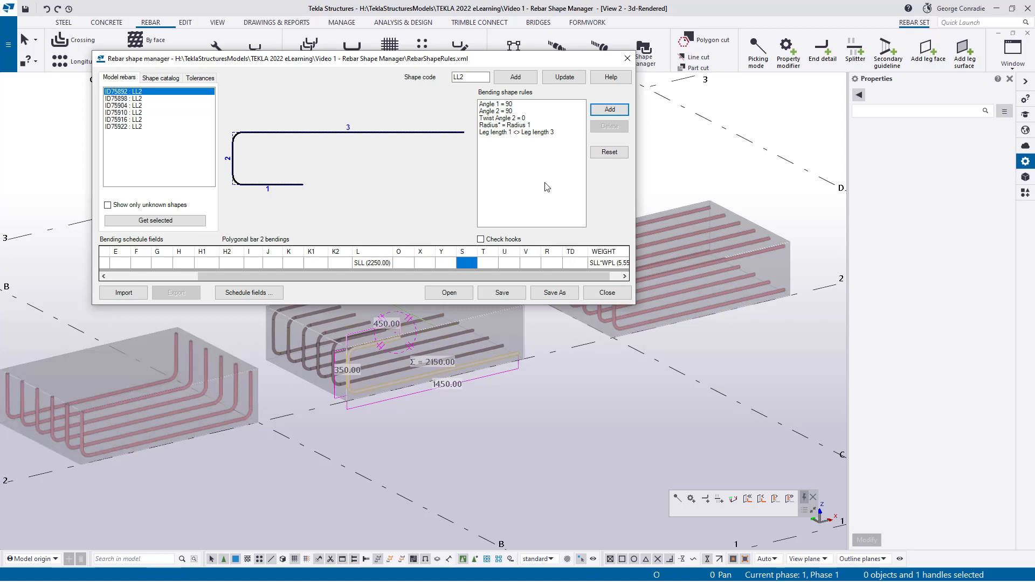
Add a bending shape rule requiring L2 - Leg length 2 to be less than L1 - Leg length 1.
{"action": "left_click", "coordinate": [602, 111]}
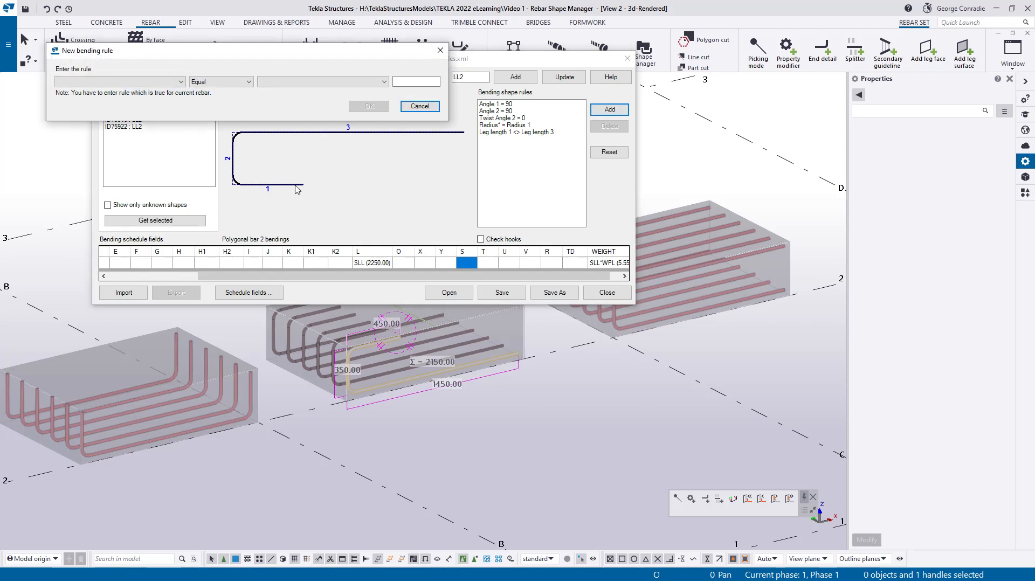
{"action": "left_click", "coordinate": [157, 82]}
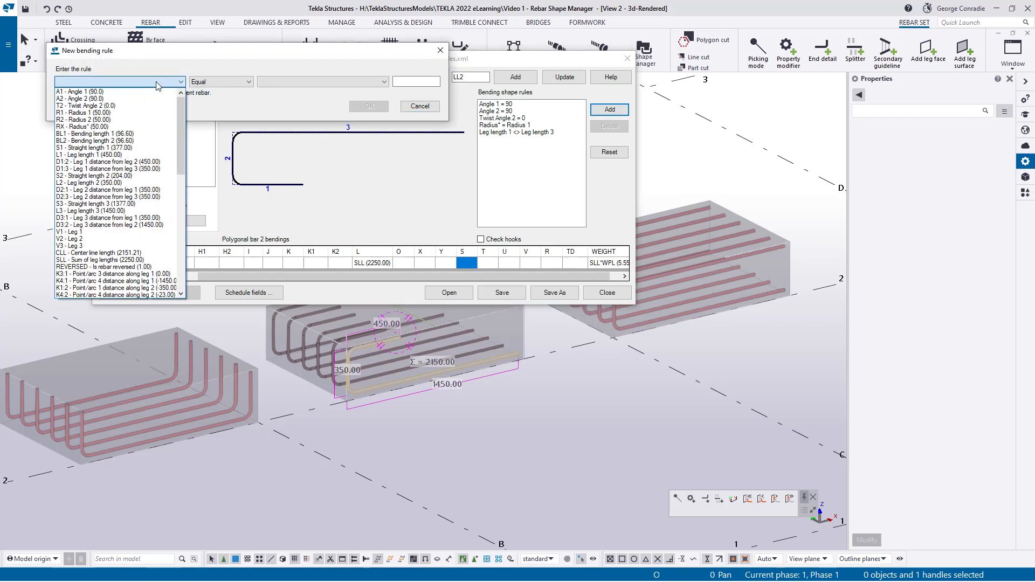
{"action": "left_click", "coordinate": [144, 182]}
{"action": "left_click", "coordinate": [219, 83]}
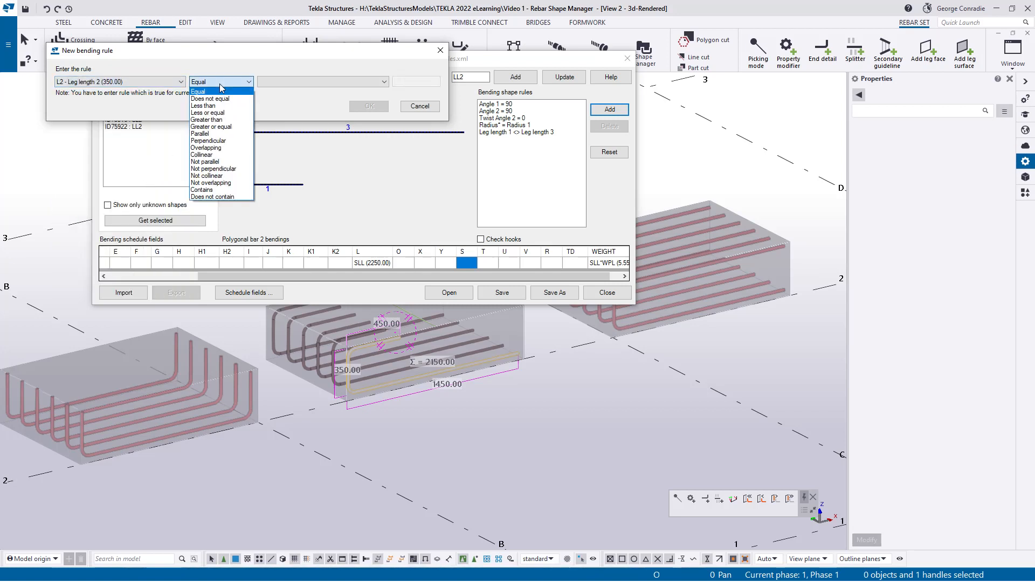
{"action": "left_click", "coordinate": [242, 104]}
{"action": "left_click", "coordinate": [324, 82]}
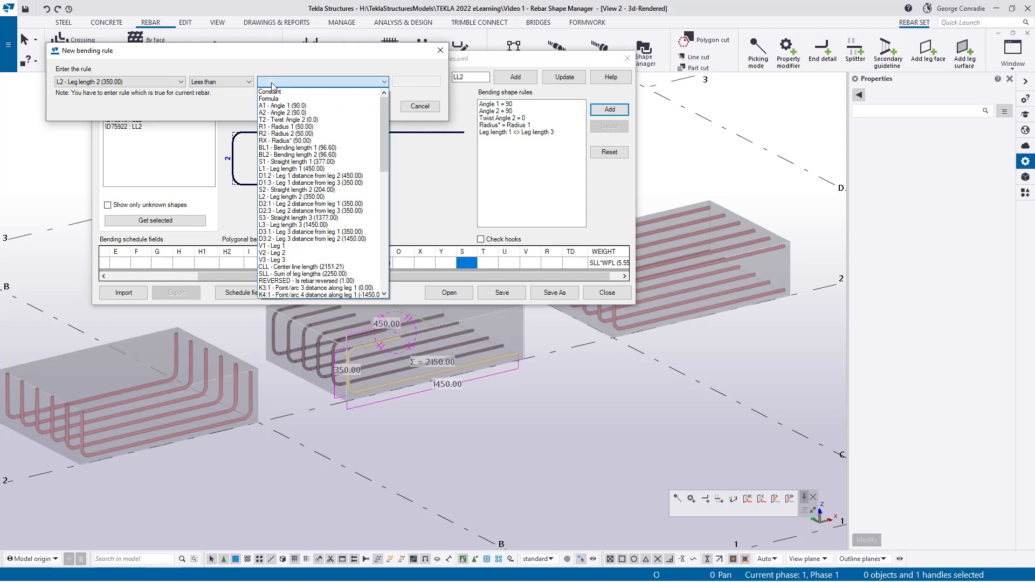
{"action": "left_click", "coordinate": [331, 169]}
{"action": "left_click", "coordinate": [369, 106]}
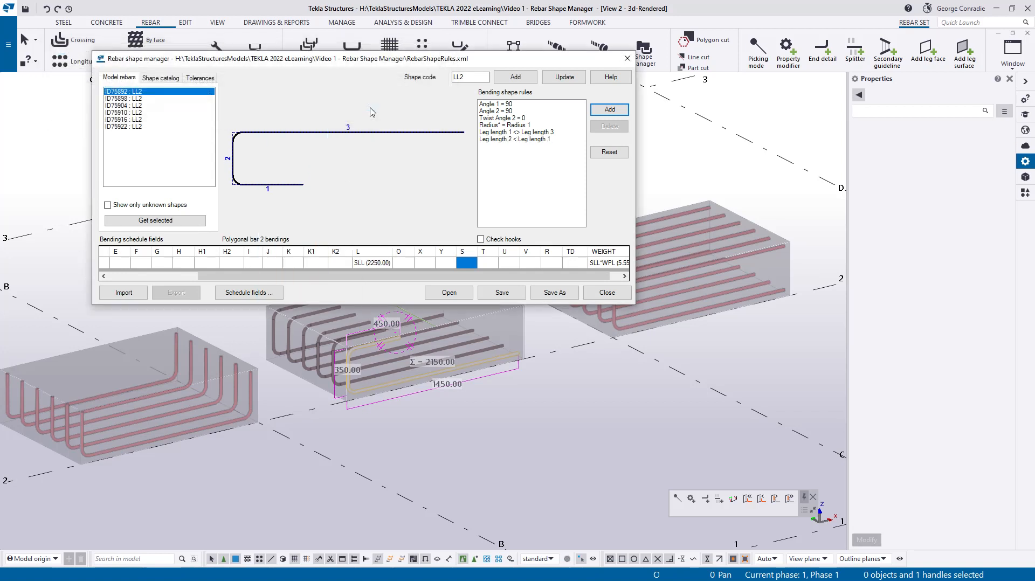
Add a bending shape rule requiring L2 - Leg length 2 to be less than L3 - Leg length 3.
{"action": "left_click", "coordinate": [608, 114]}
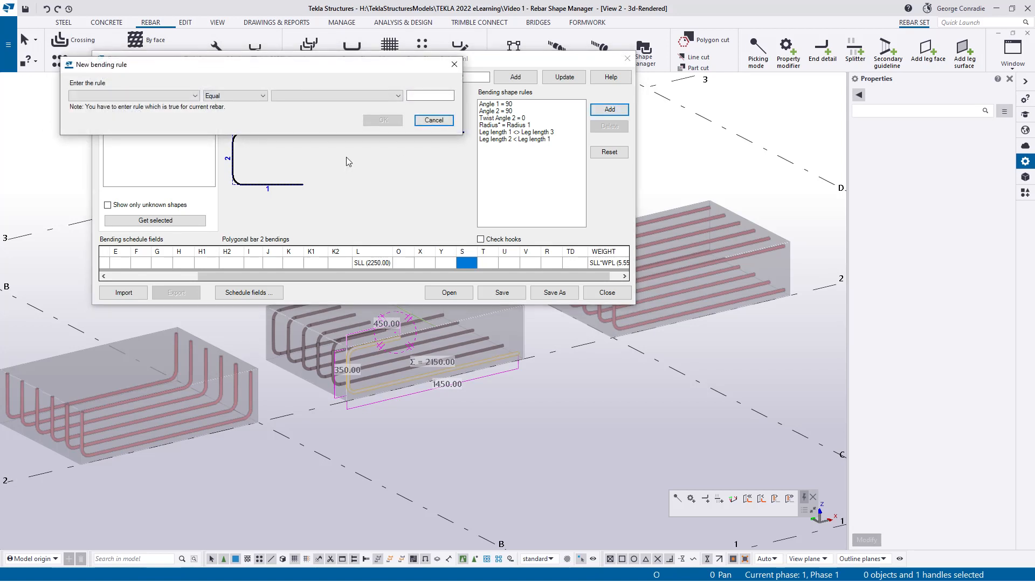
{"action": "left_click", "coordinate": [184, 96]}
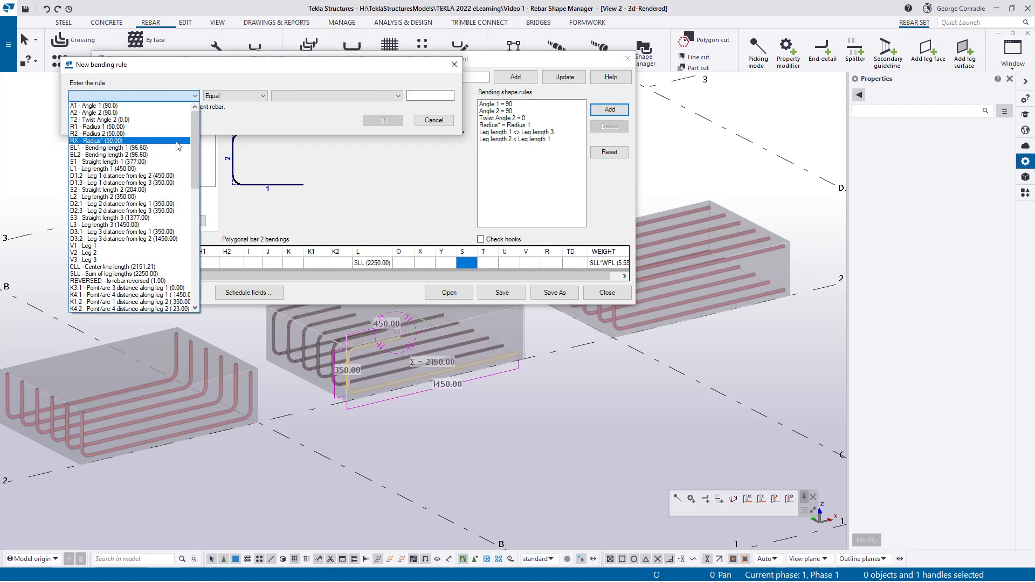
{"action": "left_click", "coordinate": [164, 197]}
{"action": "left_click", "coordinate": [239, 100]}
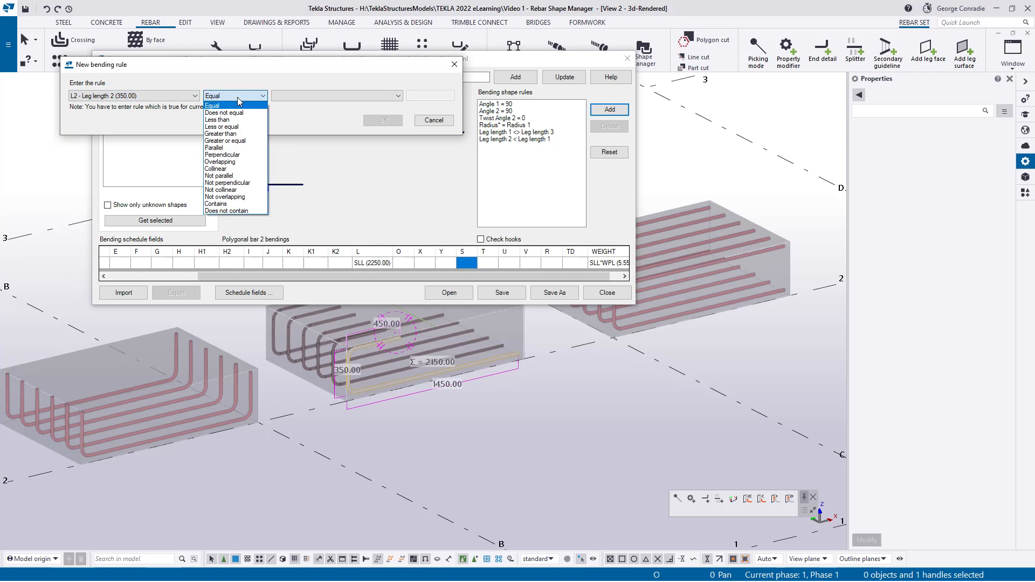
{"action": "left_click", "coordinate": [229, 119]}
{"action": "left_click", "coordinate": [334, 96]}
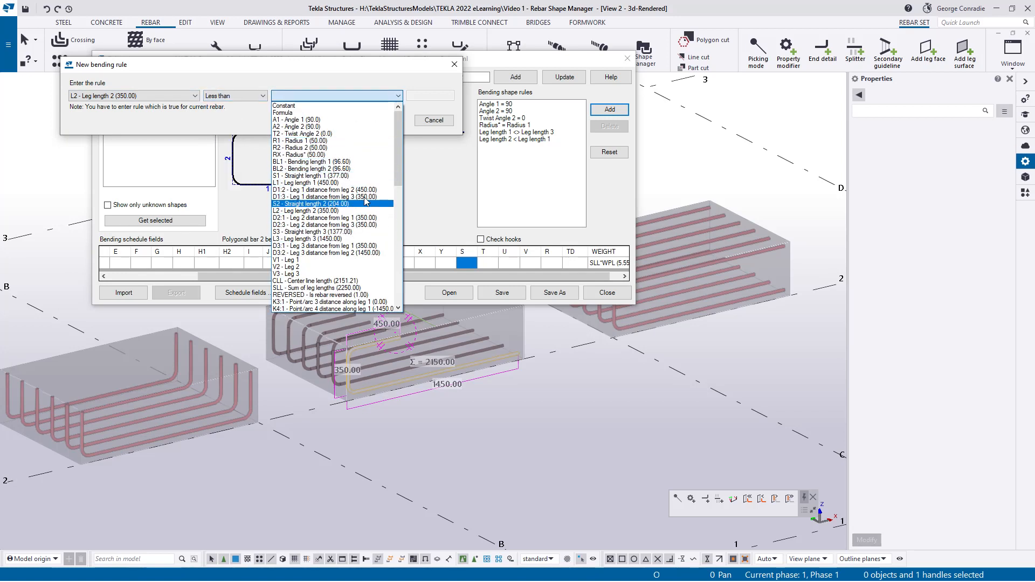
{"action": "left_click", "coordinate": [373, 240]}
{"action": "left_click", "coordinate": [384, 120]}
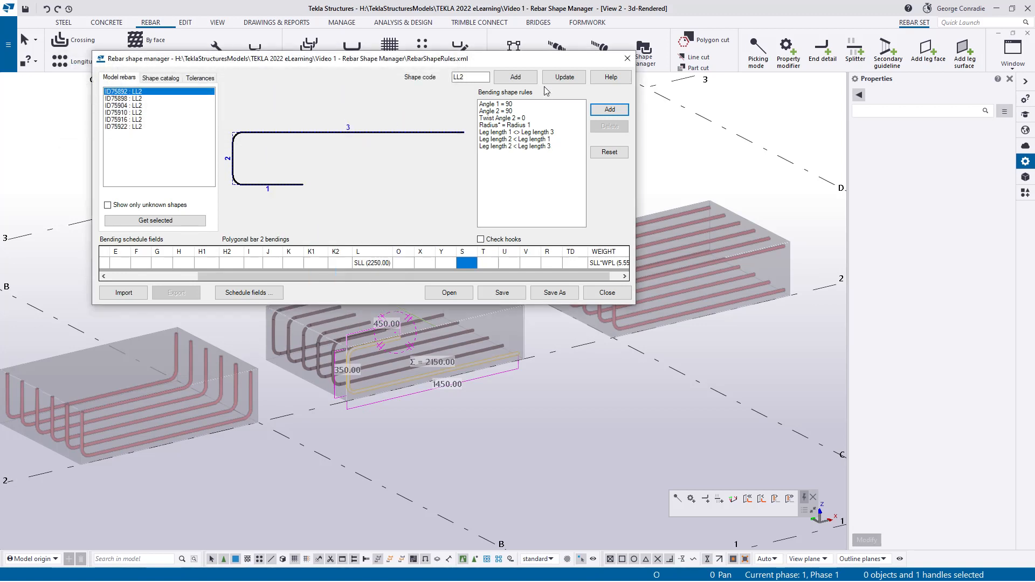
Update shape LL2 with its new rules, save the shape rules and close the rebar shape manager.
{"action": "left_click", "coordinate": [563, 77]}
{"action": "left_click", "coordinate": [501, 292]}
{"action": "left_click", "coordinate": [621, 297]}
Inquire the rebar set in the middle block to check its shape code, length and weight in the bending list.
{"action": "left_click", "coordinate": [468, 354]}
{"action": "right_click", "coordinate": [468, 353]}
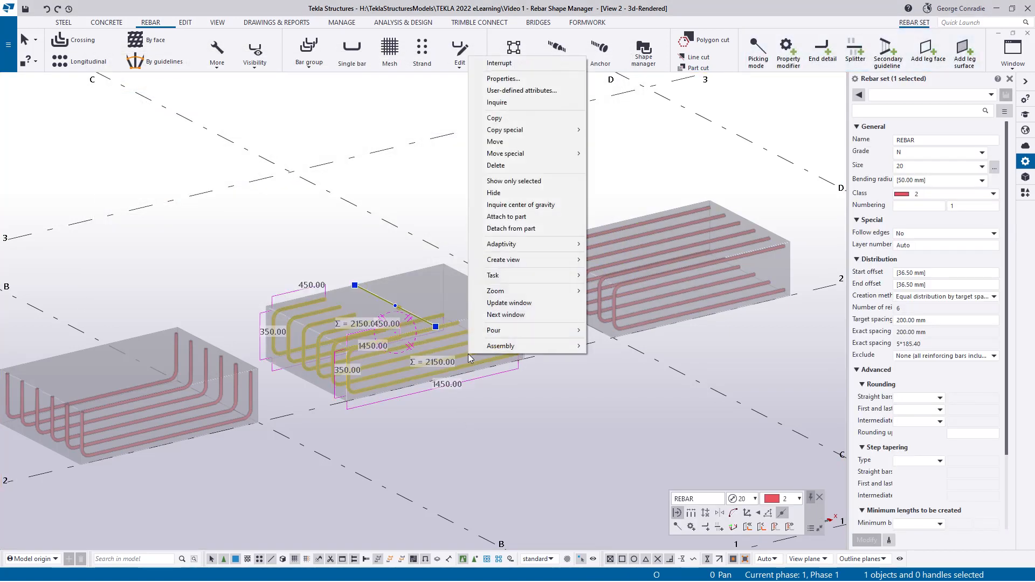
{"action": "left_click", "coordinate": [507, 103]}
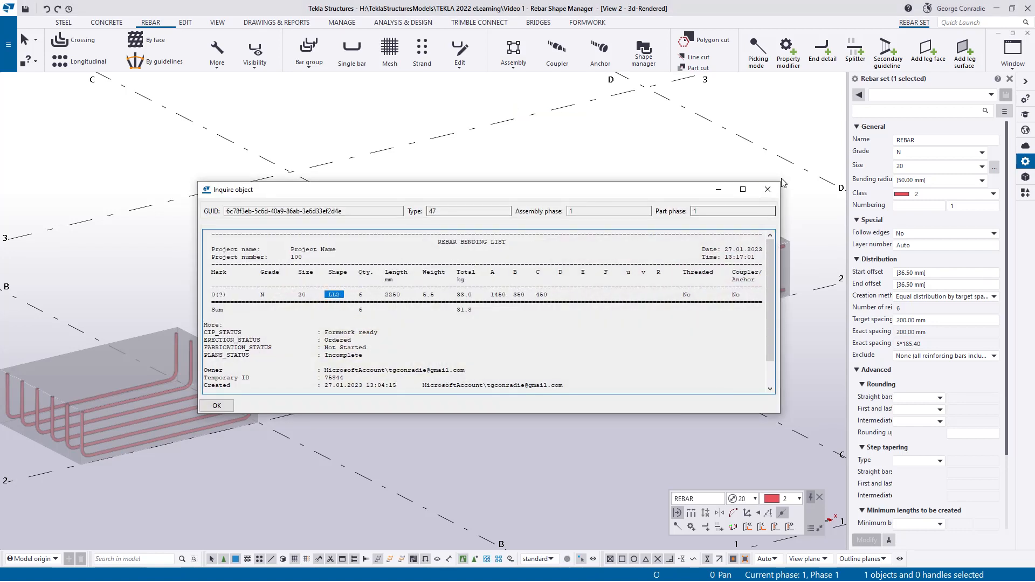
{"action": "left_click", "coordinate": [767, 189]}
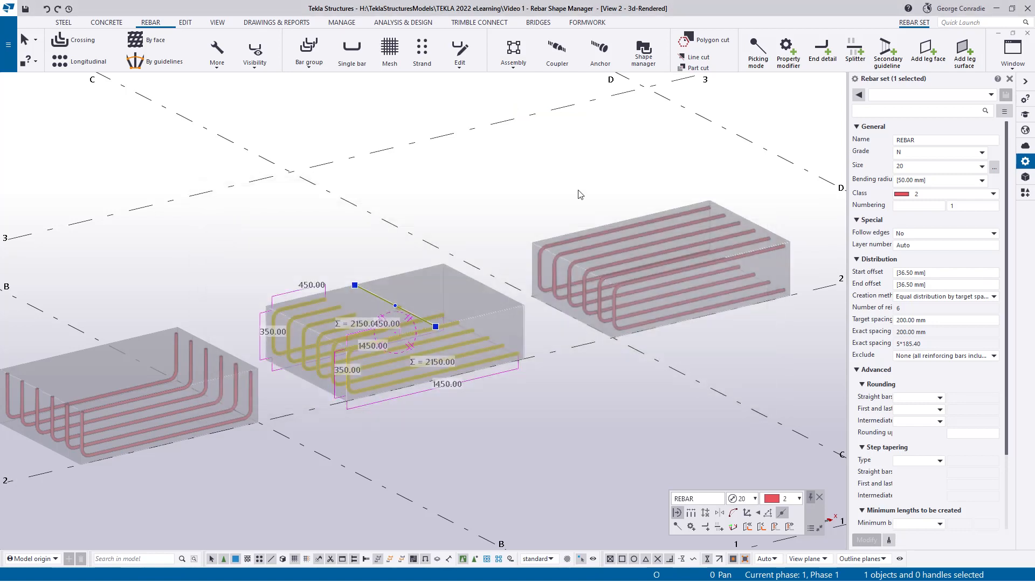
Inquire the rebar set with two equal short legs to check its shape code in the bending list.
{"action": "right_click", "coordinate": [176, 357]}
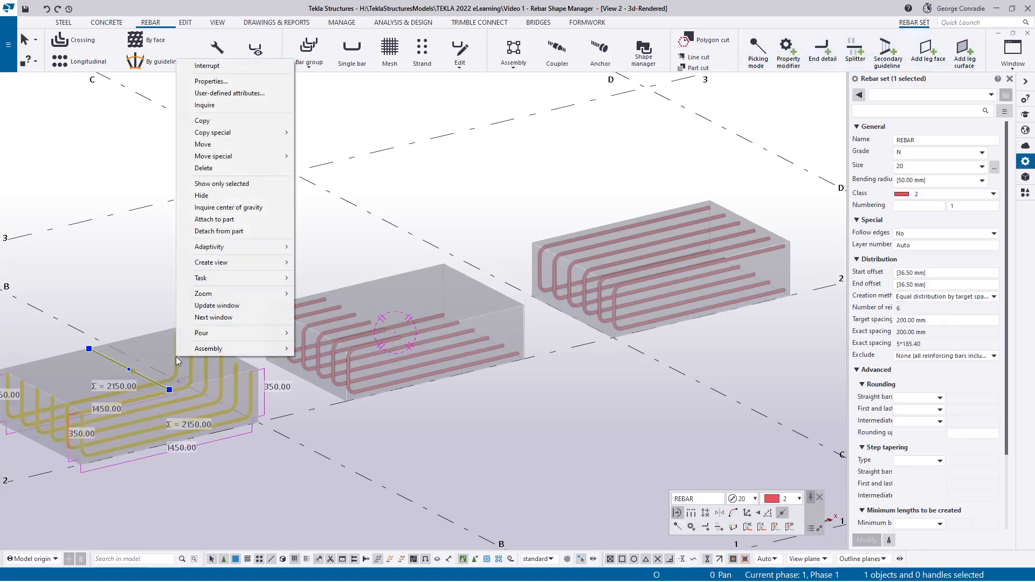
{"action": "left_click", "coordinate": [233, 106]}
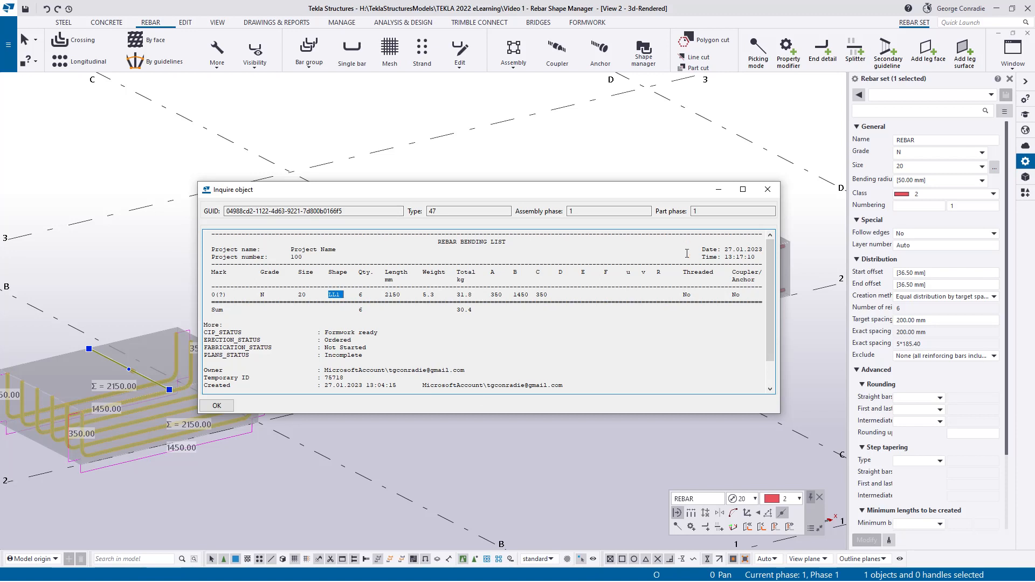
{"action": "left_click", "coordinate": [767, 189]}
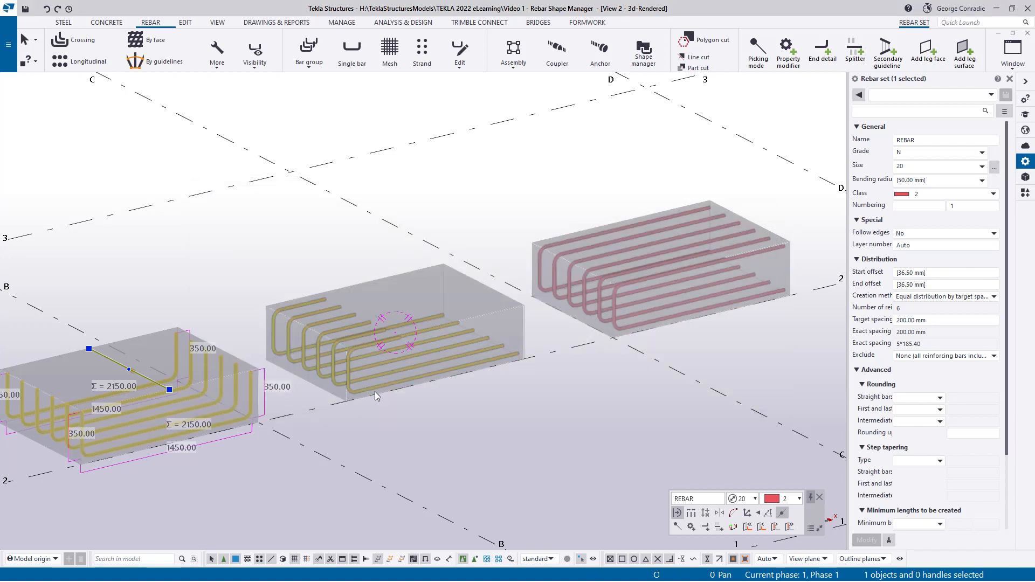
{"action": "left_click", "coordinate": [478, 423]}
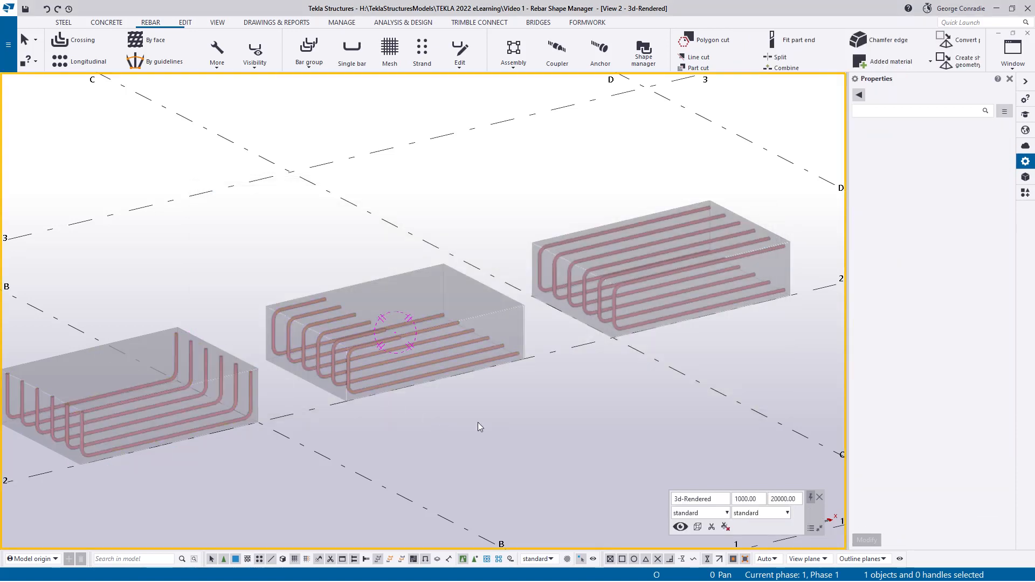
Inquire the rebar set with two equal long legs to check its shape code in the bending list.
{"action": "left_click", "coordinate": [672, 318]}
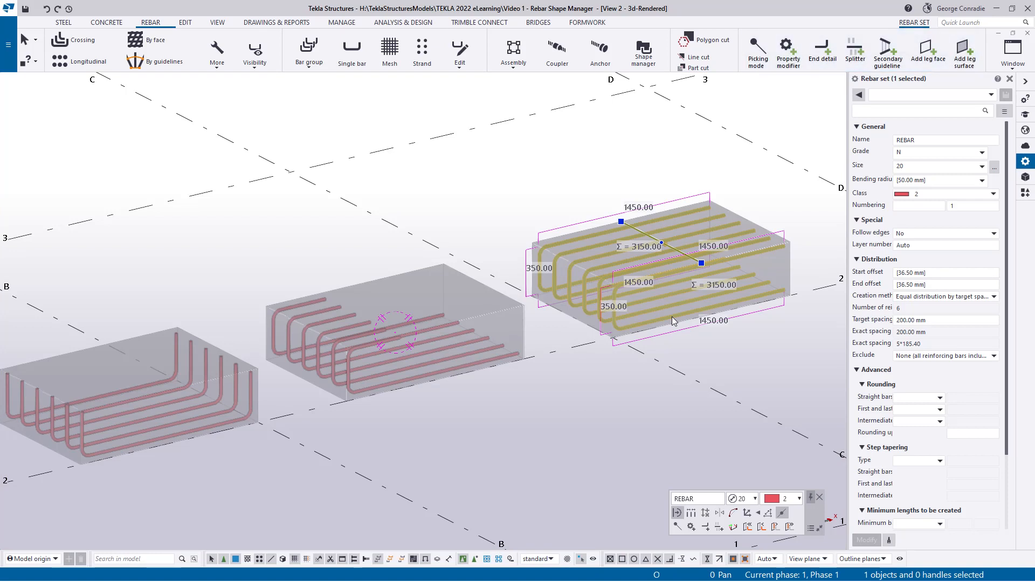
{"action": "right_click", "coordinate": [672, 317]}
{"action": "left_click", "coordinate": [717, 67]}
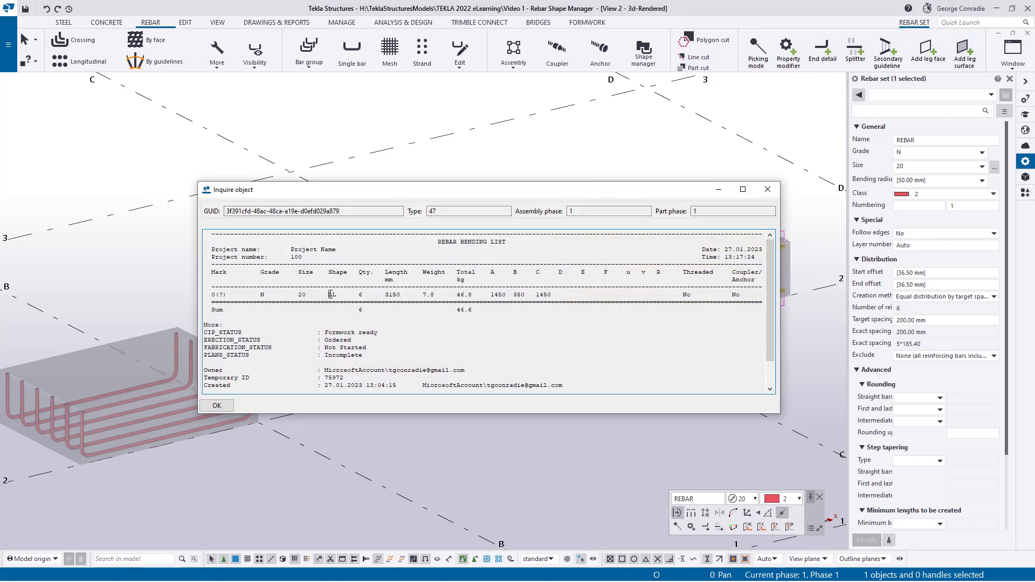
{"action": "left_click", "coordinate": [767, 190]}
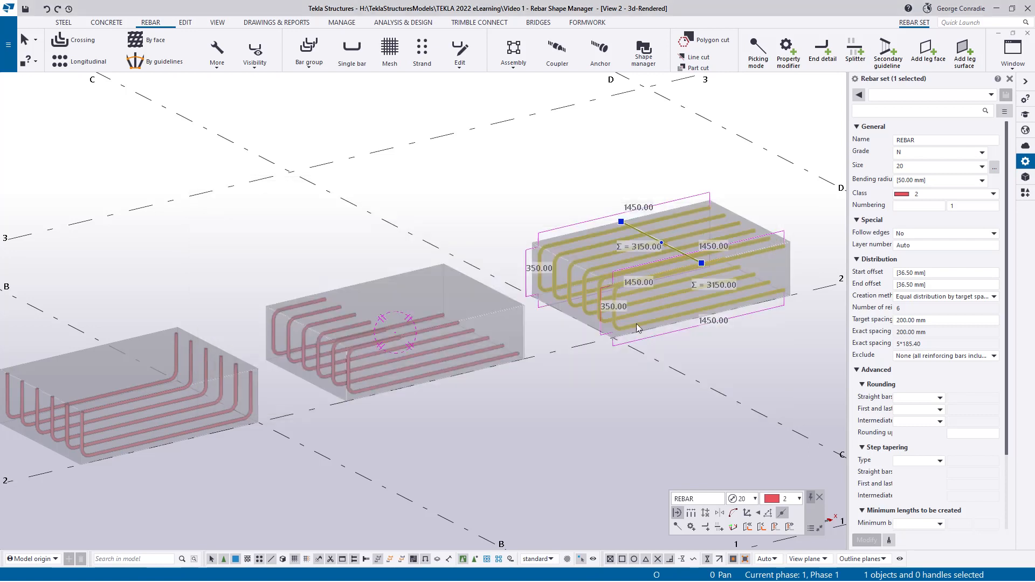
Load the rebar set with equal long legs into the rebar shape manager and add shape code LL3 for it.
{"action": "left_click", "coordinate": [644, 53]}
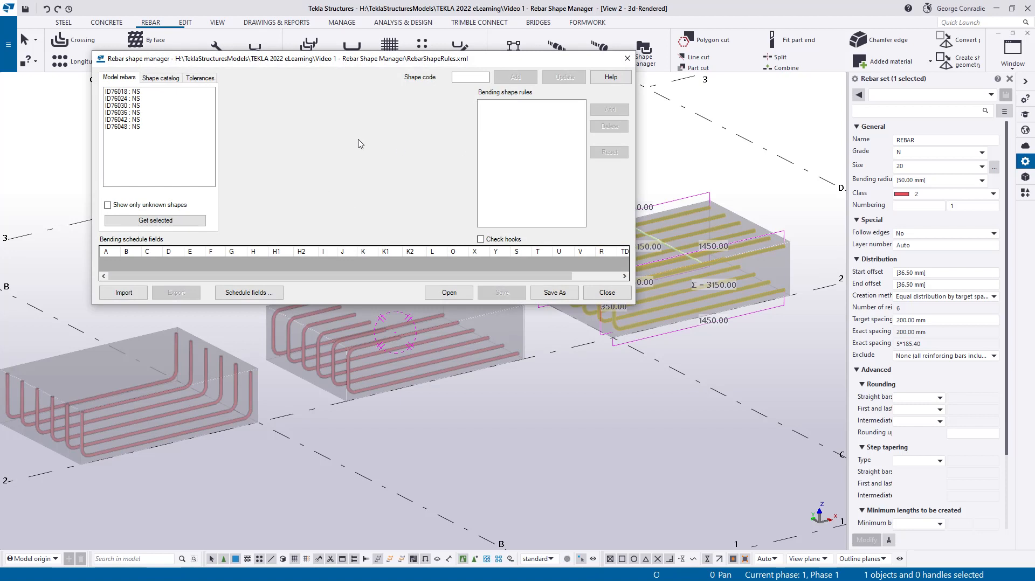
{"action": "left_click", "coordinate": [135, 92]}
{"action": "left_click", "coordinate": [467, 77]}
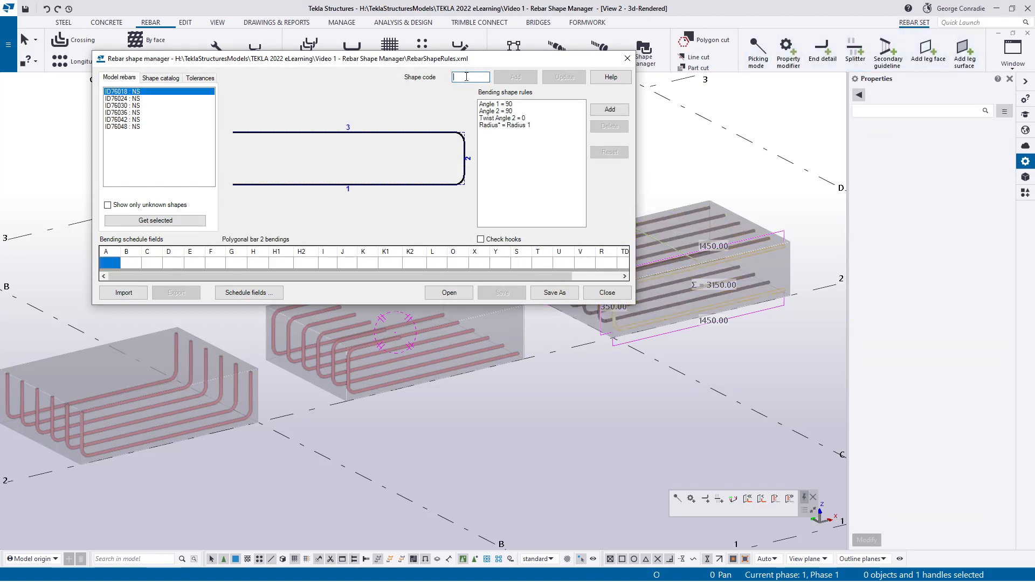
{"action": "type", "text": "LL3"}
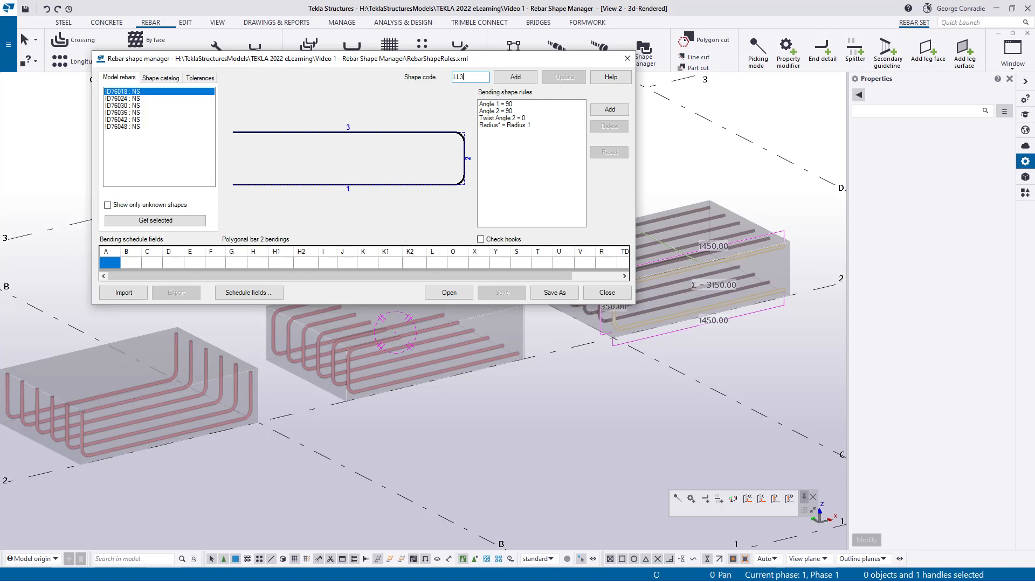
{"action": "left_click", "coordinate": [522, 80]}
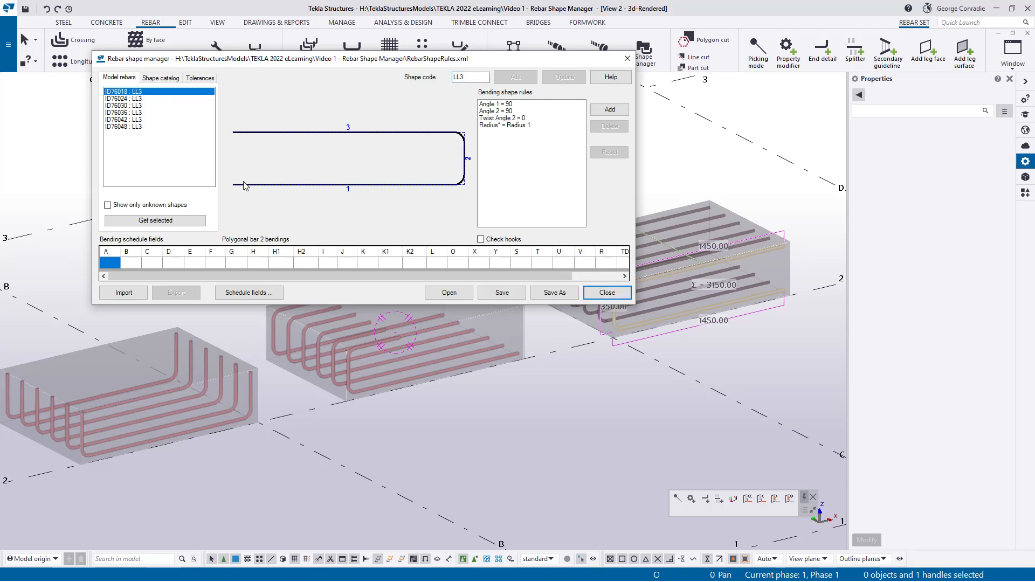
Assign leg lengths L1, L2 and L3 to bending schedule fields A, B and C of shape LL3.
{"action": "left_click", "coordinate": [111, 263]}
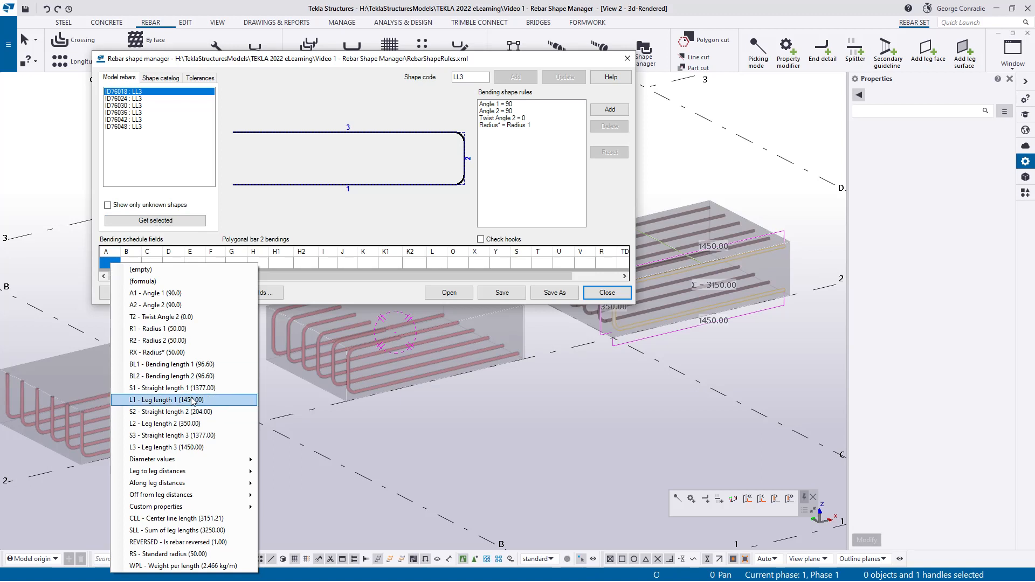
{"action": "left_click", "coordinate": [165, 399]}
{"action": "left_click", "coordinate": [143, 264]}
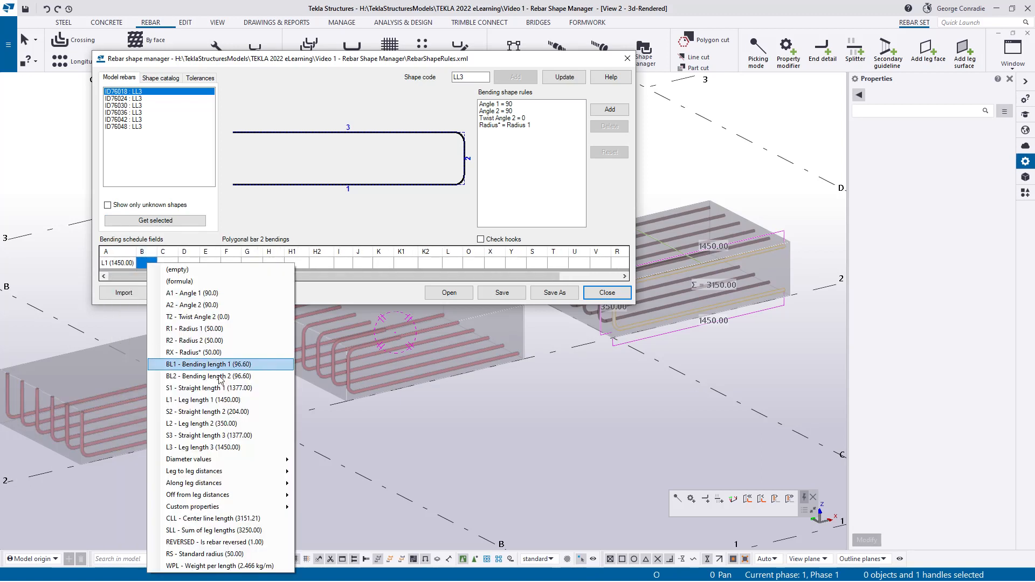
{"action": "left_click", "coordinate": [216, 423]}
{"action": "left_click", "coordinate": [180, 263]}
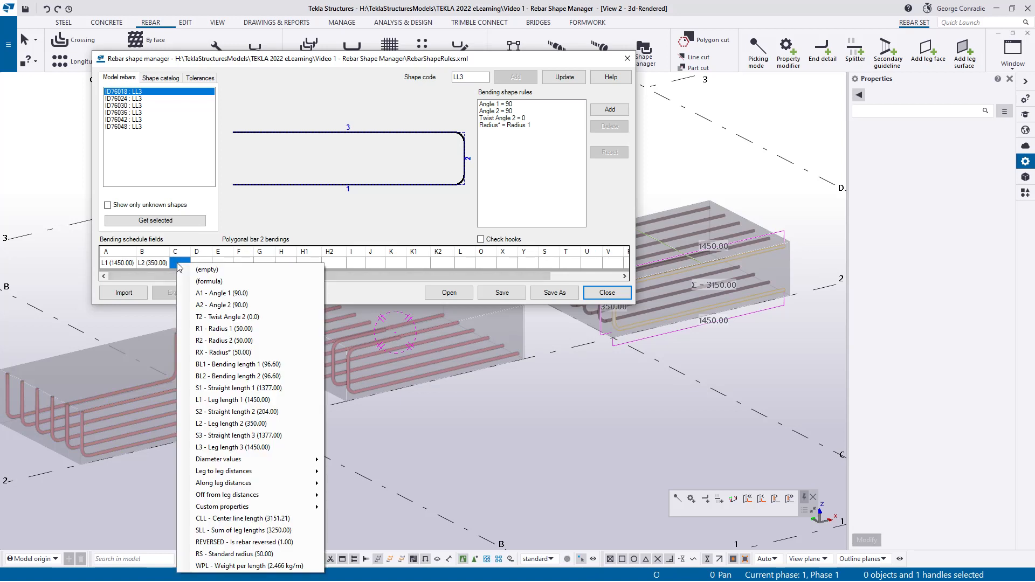
{"action": "left_click", "coordinate": [226, 446]}
Assign SLL - Sum of leg lengths to bending schedule field L of shape LL3.
{"action": "left_click", "coordinate": [124, 262]}
{"action": "left_click", "coordinate": [179, 262]}
{"action": "left_click", "coordinate": [239, 264]}
{"action": "left_click", "coordinate": [461, 263]}
{"action": "left_click", "coordinate": [475, 265]}
{"action": "left_click", "coordinate": [476, 264]}
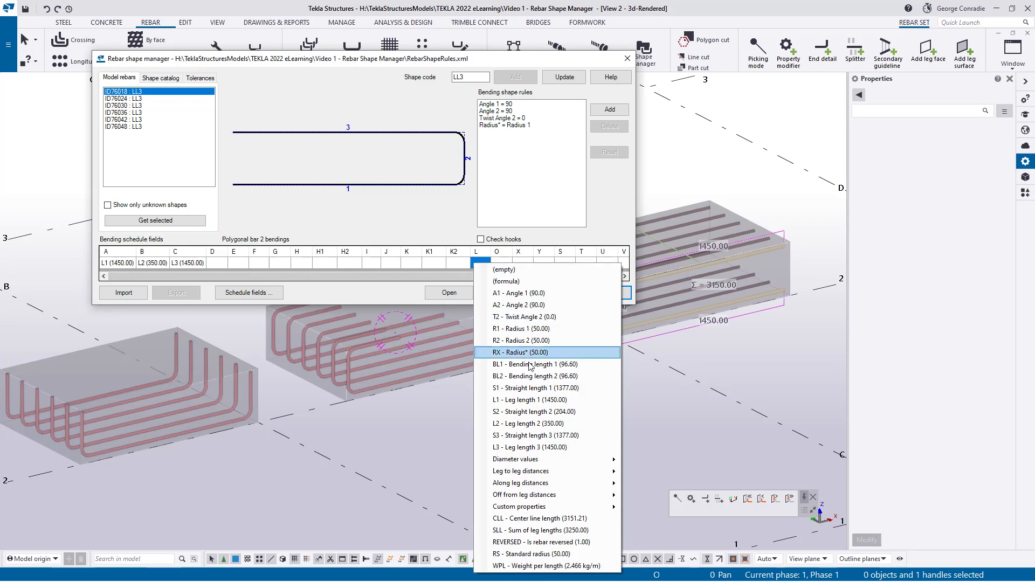
{"action": "left_click", "coordinate": [538, 530]}
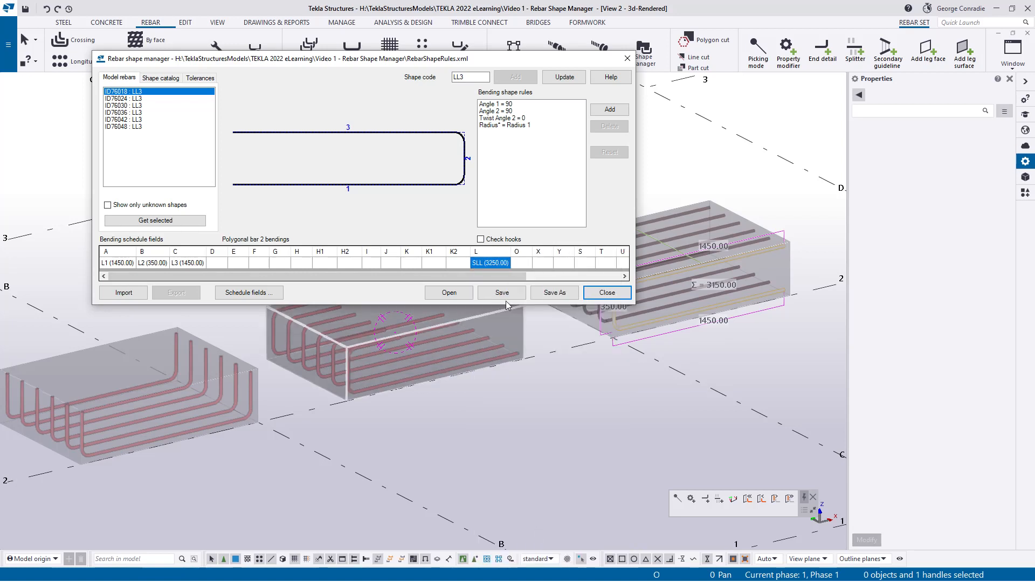
Set the WEIGHT bending schedule field to the formula SLL*WPL and update shape LL3.
{"action": "left_click", "coordinate": [614, 276]}
{"action": "left_click", "coordinate": [610, 263]}
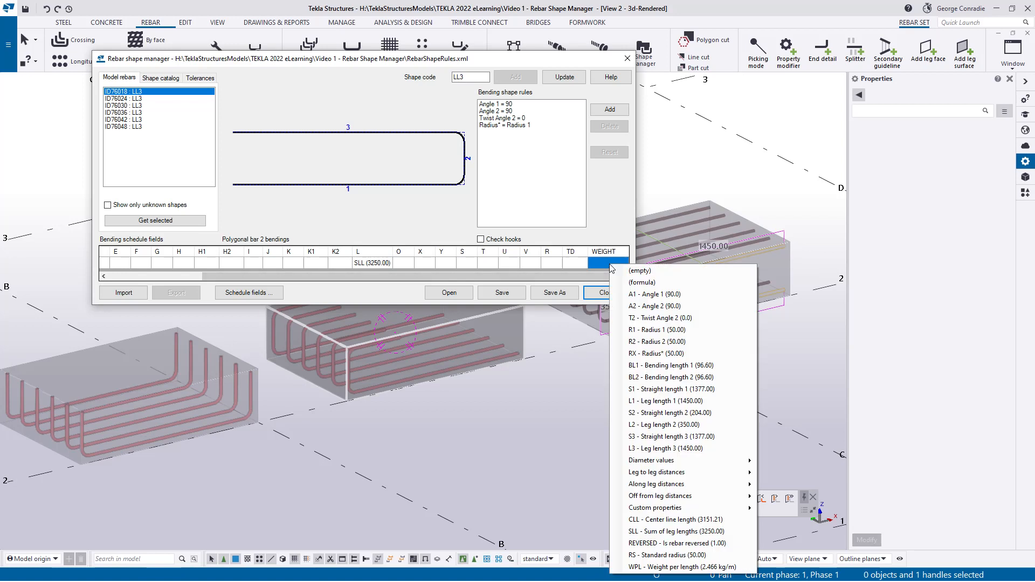
{"action": "left_click", "coordinate": [648, 279]}
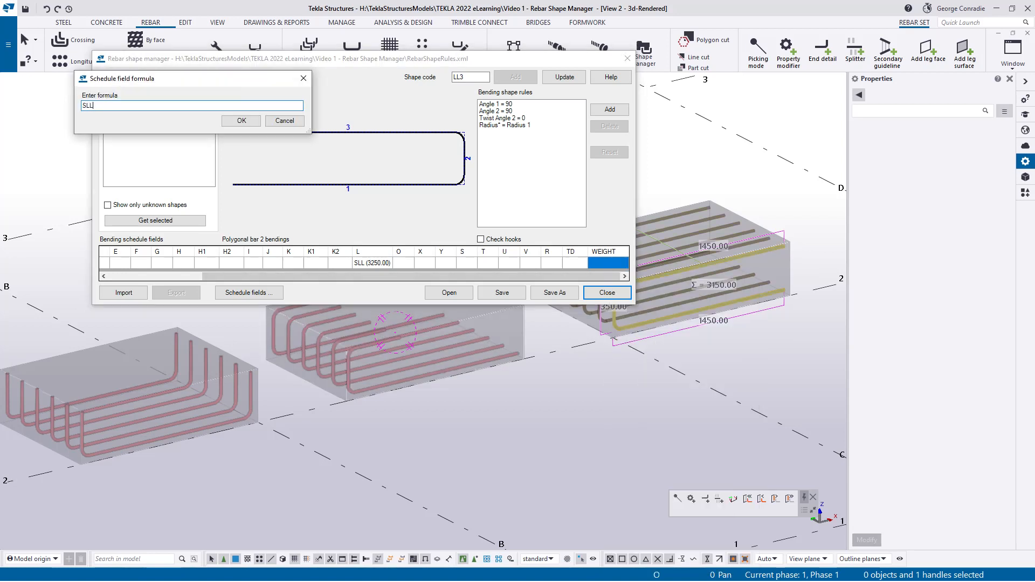
{"action": "type", "text": "SLL*WPL"}
{"action": "left_click", "coordinate": [241, 120]}
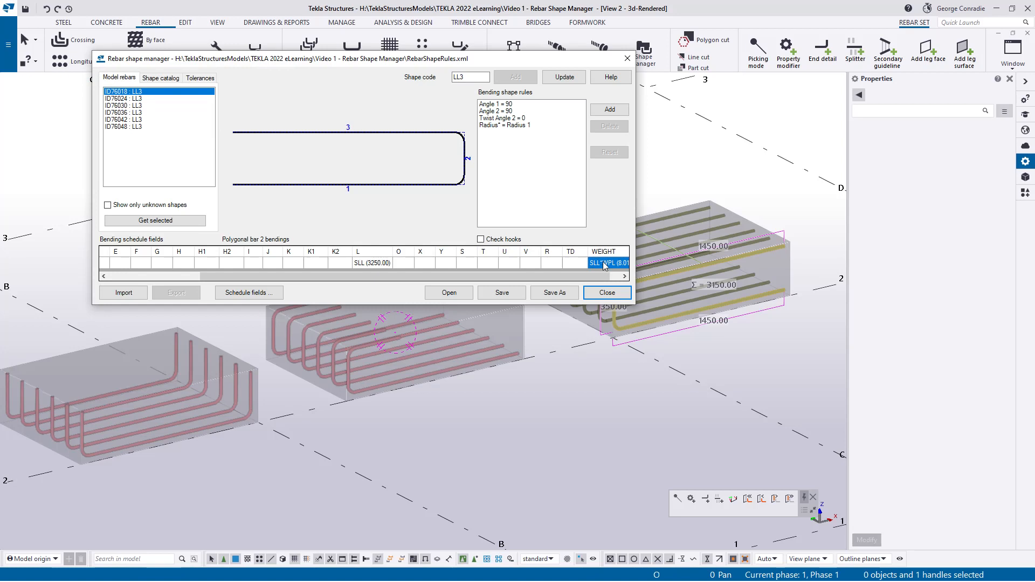
{"action": "left_click", "coordinate": [561, 82]}
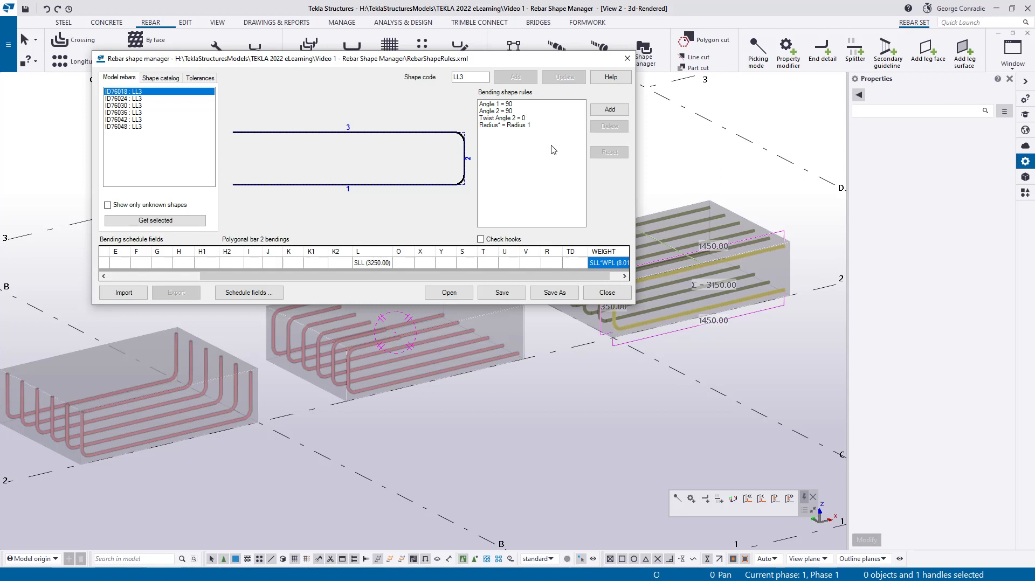
Add a bending shape rule to LL3 requiring L2 - Leg length 2 to be less than L1 - Leg length 1.
{"action": "middle_click_drag", "start_coordinate": [704, 374], "coordinate": [695, 422]}
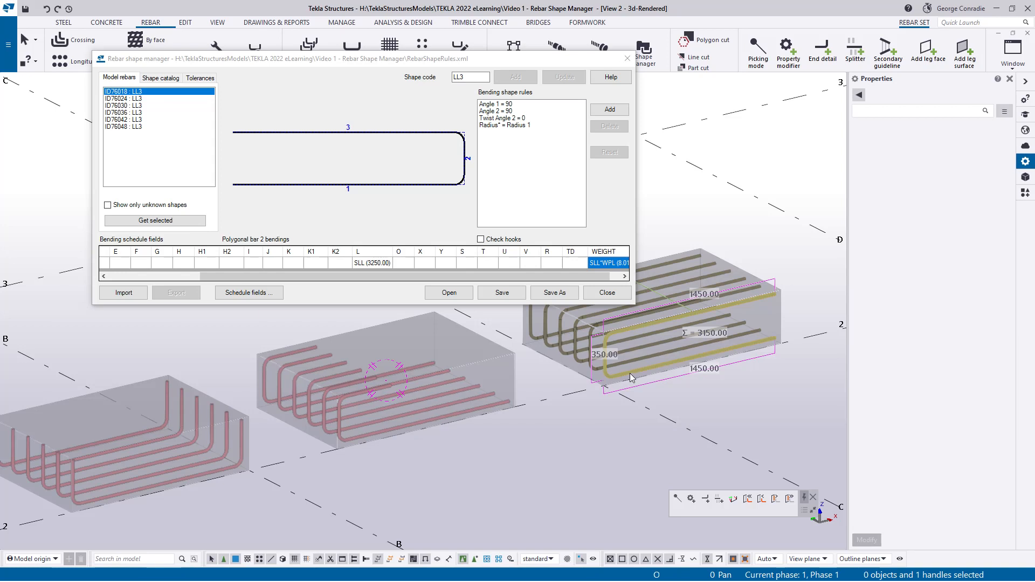
{"action": "left_click", "coordinate": [609, 109]}
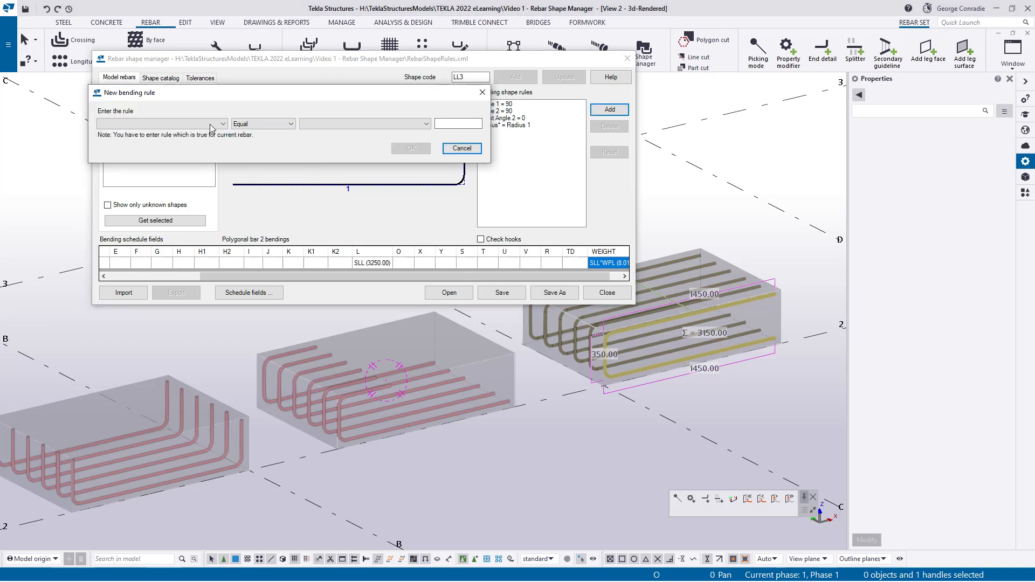
{"action": "left_click", "coordinate": [211, 125]}
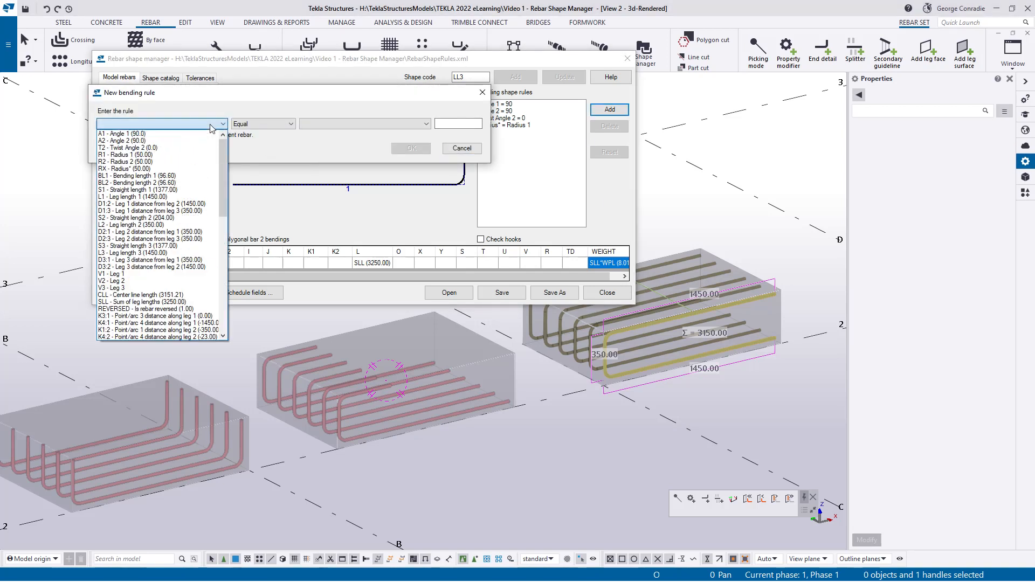
{"action": "left_click", "coordinate": [172, 225]}
{"action": "left_click", "coordinate": [250, 125]}
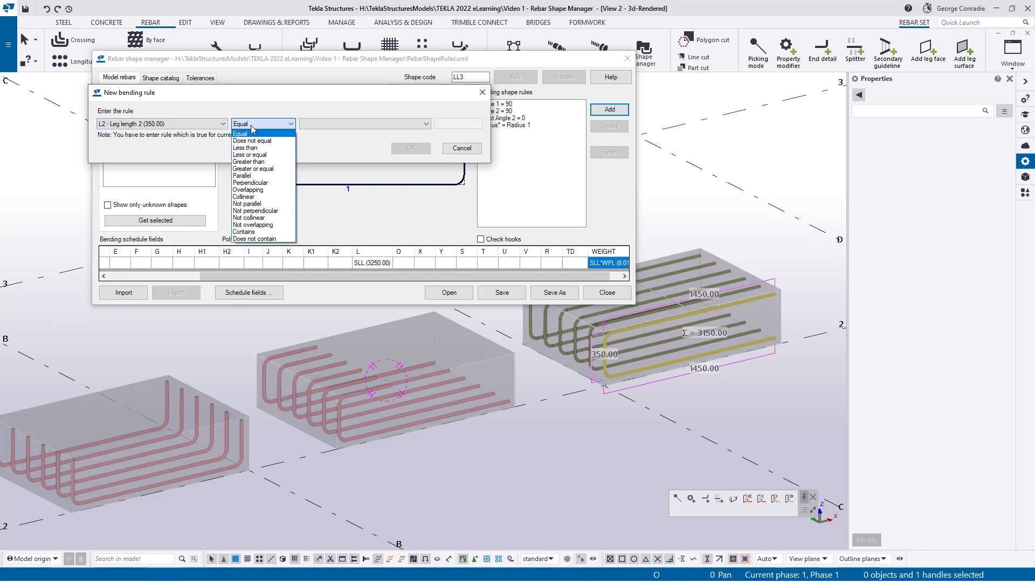
{"action": "left_click", "coordinate": [248, 148]}
{"action": "left_click", "coordinate": [307, 125]}
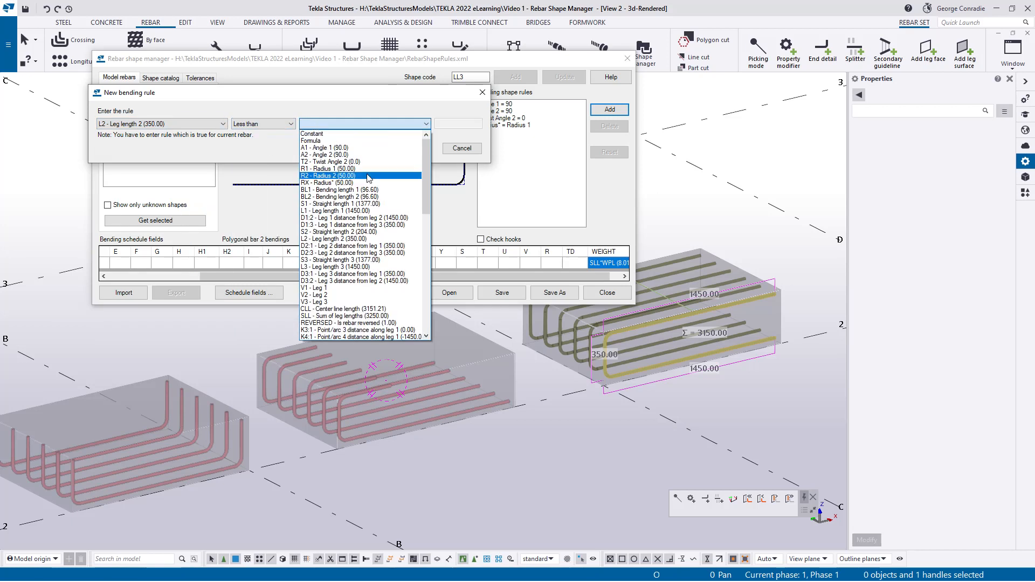
{"action": "left_click", "coordinate": [368, 211]}
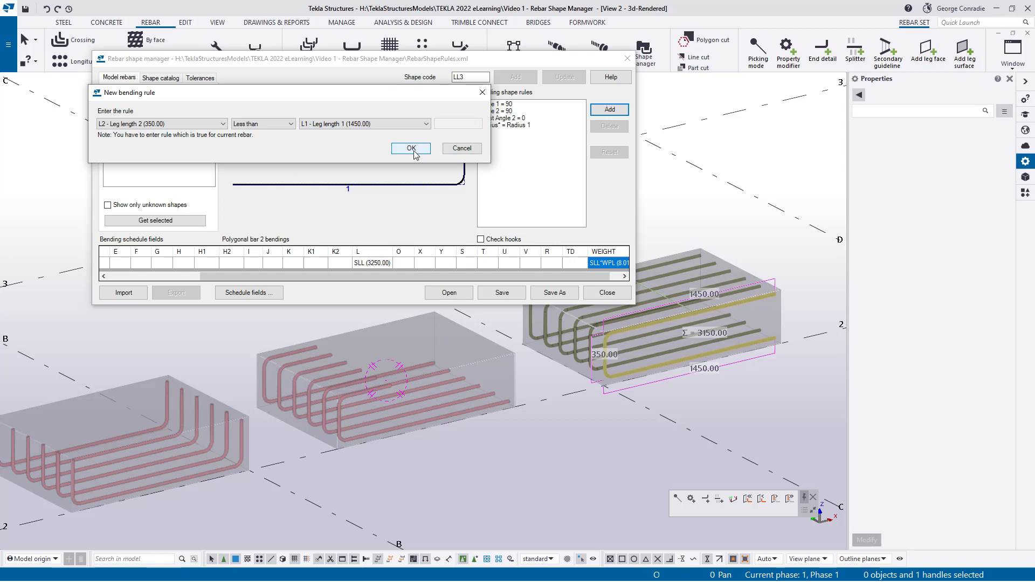
{"action": "left_click", "coordinate": [411, 150]}
Add a bending shape rule to LL3 requiring L2 - Leg length 2 to be less than L3 - Leg length 3.
{"action": "left_click", "coordinate": [591, 116]}
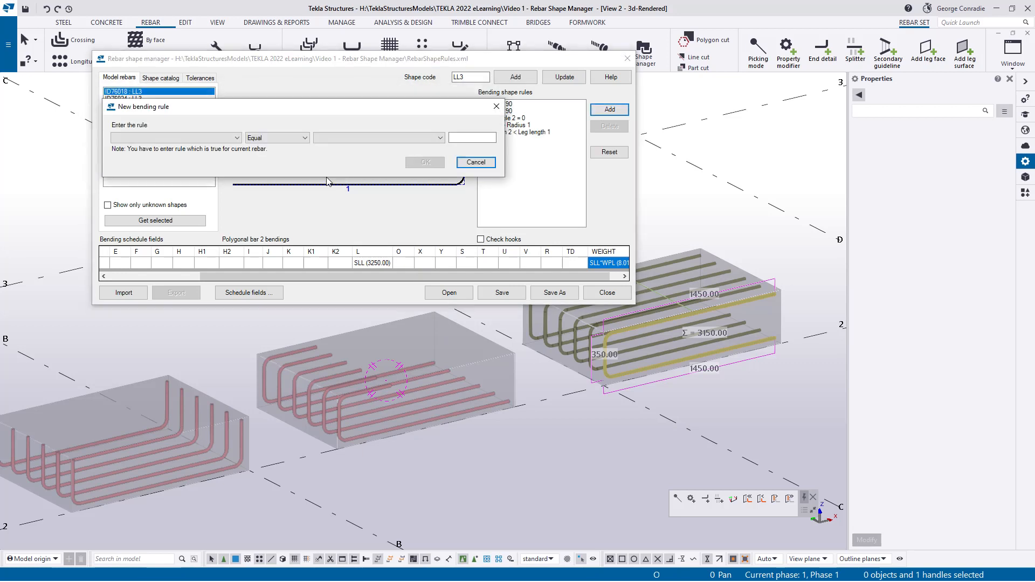
{"action": "left_click", "coordinate": [192, 139]}
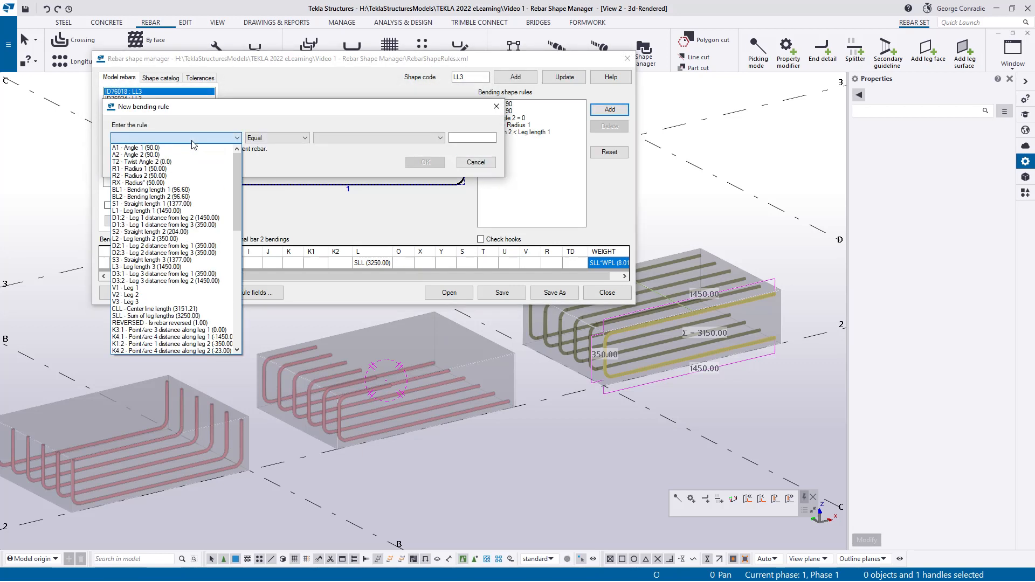
{"action": "left_click", "coordinate": [197, 239]}
{"action": "left_click", "coordinate": [272, 138]}
{"action": "left_click", "coordinate": [275, 159]}
{"action": "left_click", "coordinate": [325, 139]}
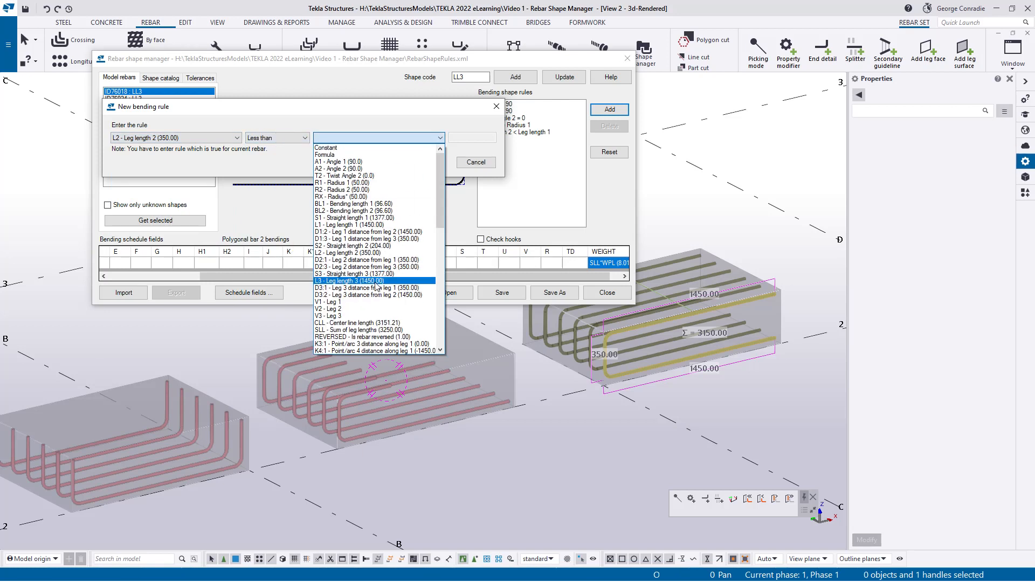
{"action": "left_click", "coordinate": [351, 281]}
{"action": "left_click", "coordinate": [426, 163]}
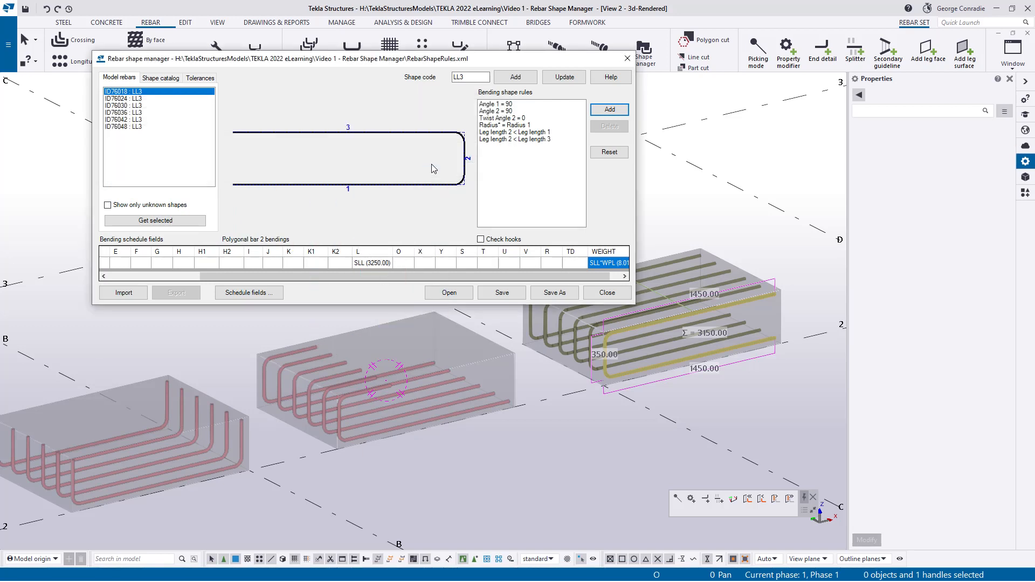
Update shape LL3 without adding another rule, save the rebar shape rules and close the Rebar shape manager.
{"action": "left_click", "coordinate": [610, 110]}
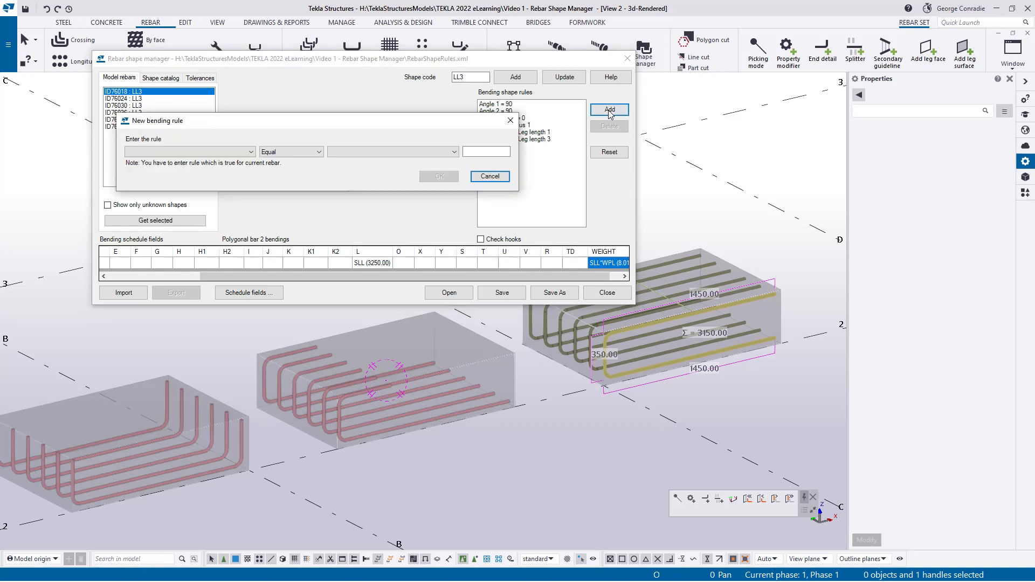
{"action": "left_click", "coordinate": [489, 179]}
{"action": "left_click", "coordinate": [561, 79]}
{"action": "left_click", "coordinate": [502, 293]}
{"action": "left_click", "coordinate": [608, 294]}
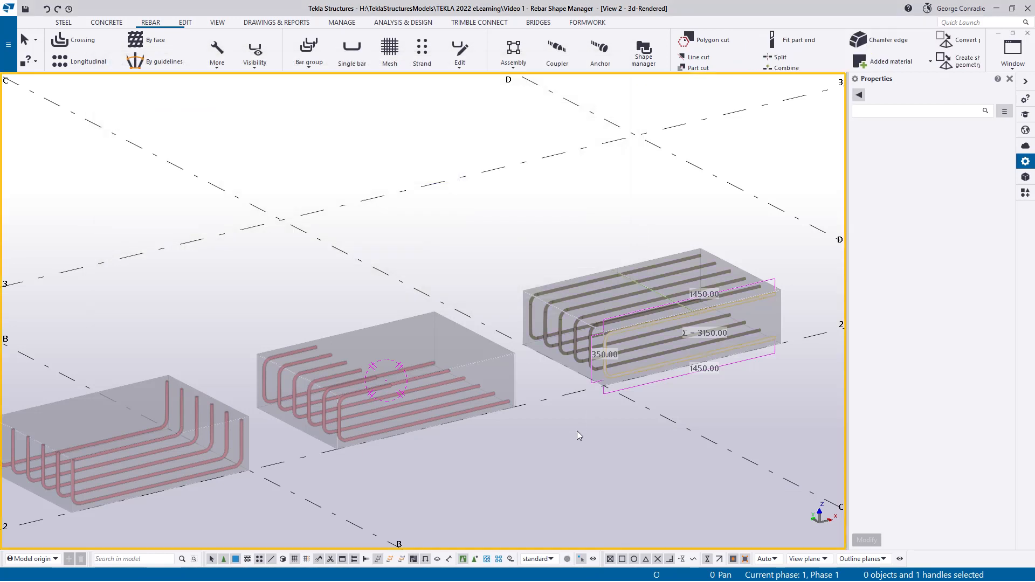
Inquire the middle slab's rebar set to check its shape code, length, weight and leg dimensions, and close the report.
{"action": "left_click", "coordinate": [464, 403]}
{"action": "right_click", "coordinate": [465, 403]}
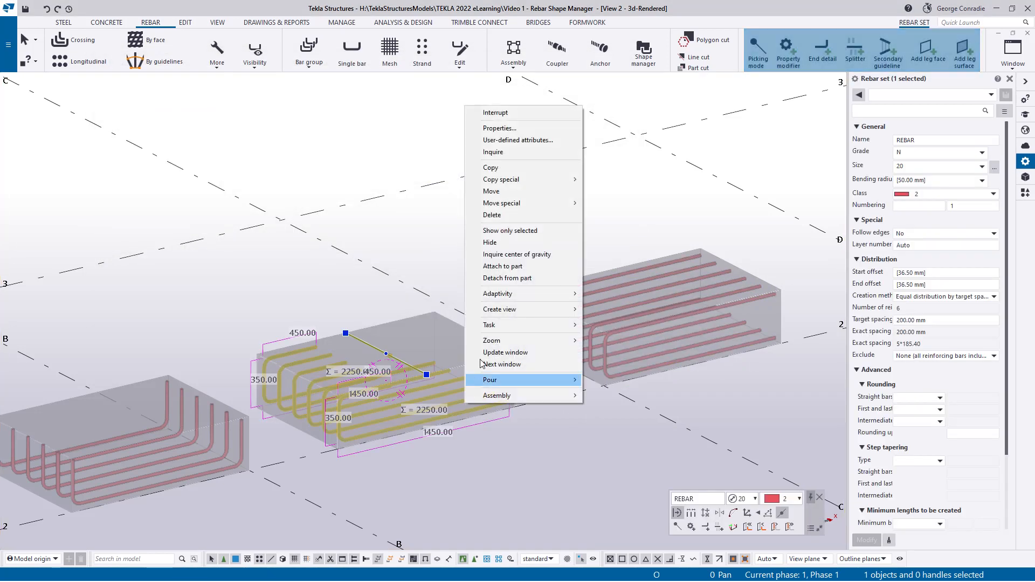
{"action": "left_click", "coordinate": [505, 152]}
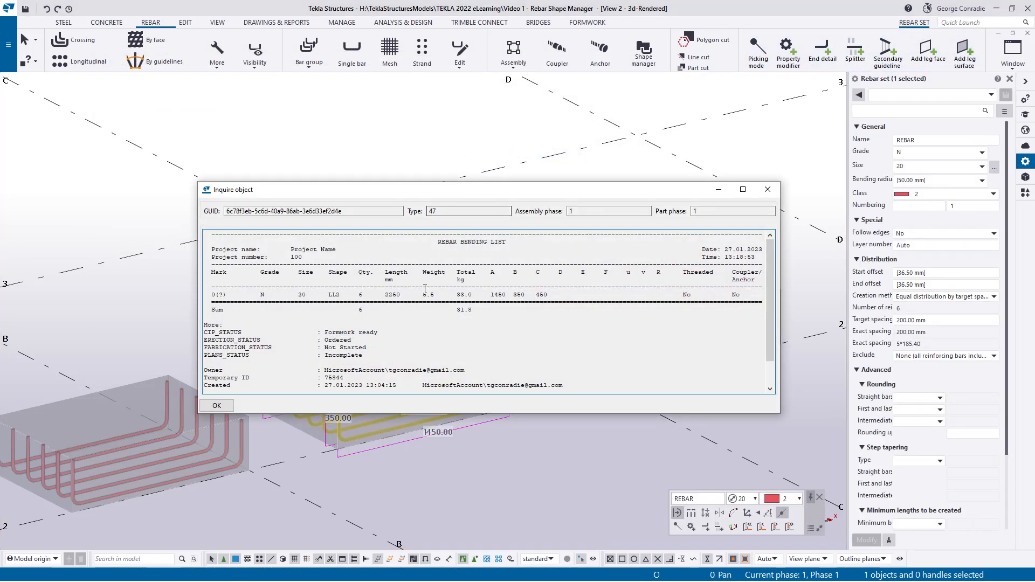
{"action": "left_click", "coordinate": [767, 189]}
Inquire the third slab's rebar set to check its shape code, length, weight and leg dimensions, and close the report.
{"action": "left_click", "coordinate": [683, 351]}
{"action": "right_click", "coordinate": [684, 350]}
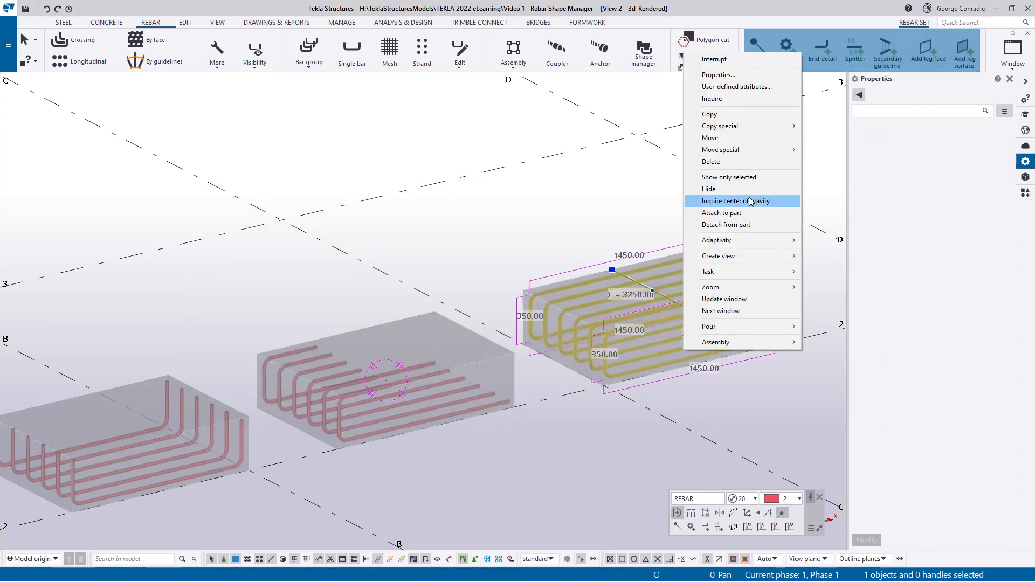
{"action": "left_click", "coordinate": [754, 100]}
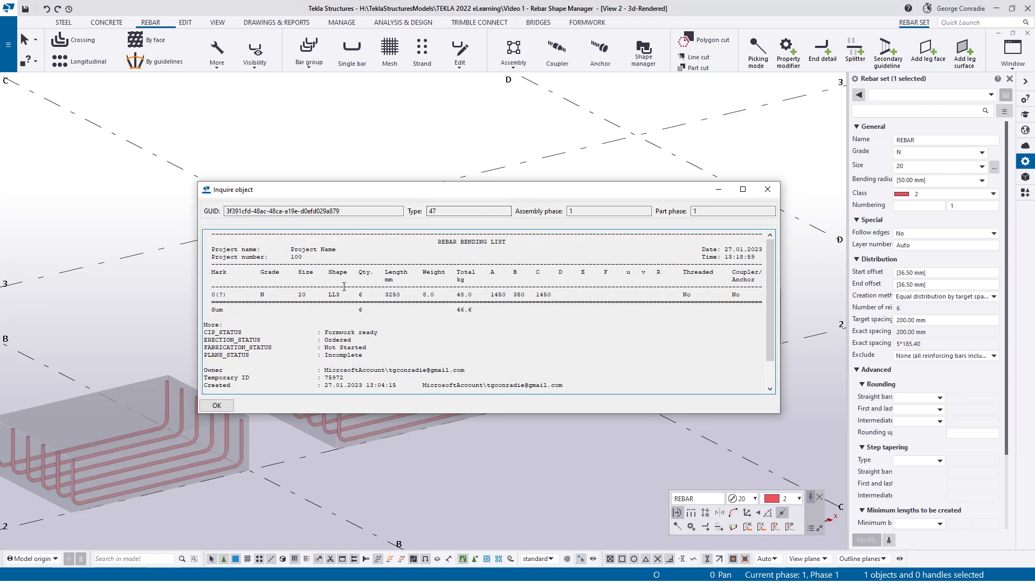
{"action": "left_click", "coordinate": [767, 189]}
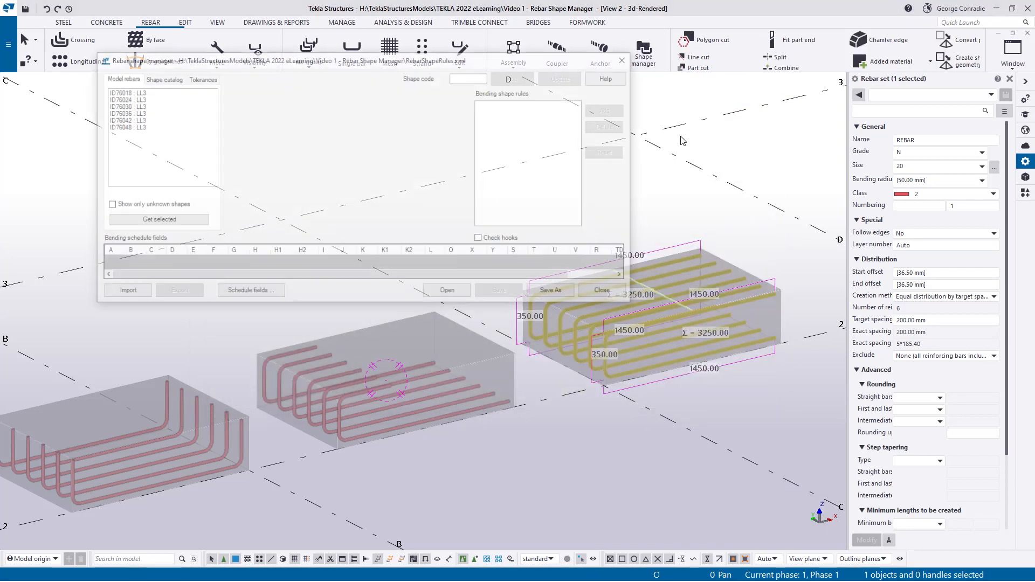
Add a bending shape rule to LL3 requiring L1 - Leg length 1 to equal L3 - Leg length 3.
{"action": "left_click", "coordinate": [120, 120]}
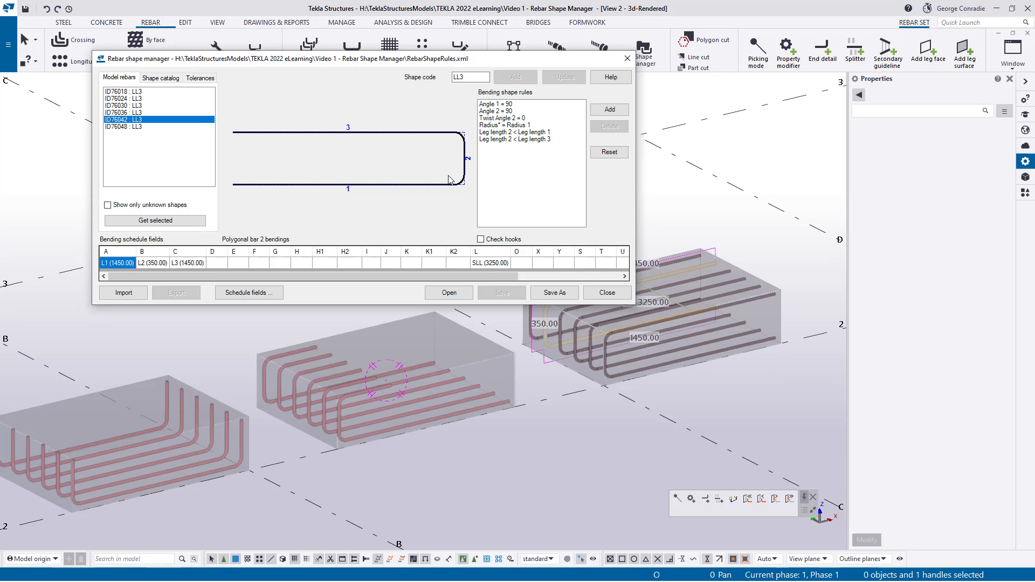
{"action": "left_click", "coordinate": [617, 112]}
{"action": "left_click", "coordinate": [228, 167]}
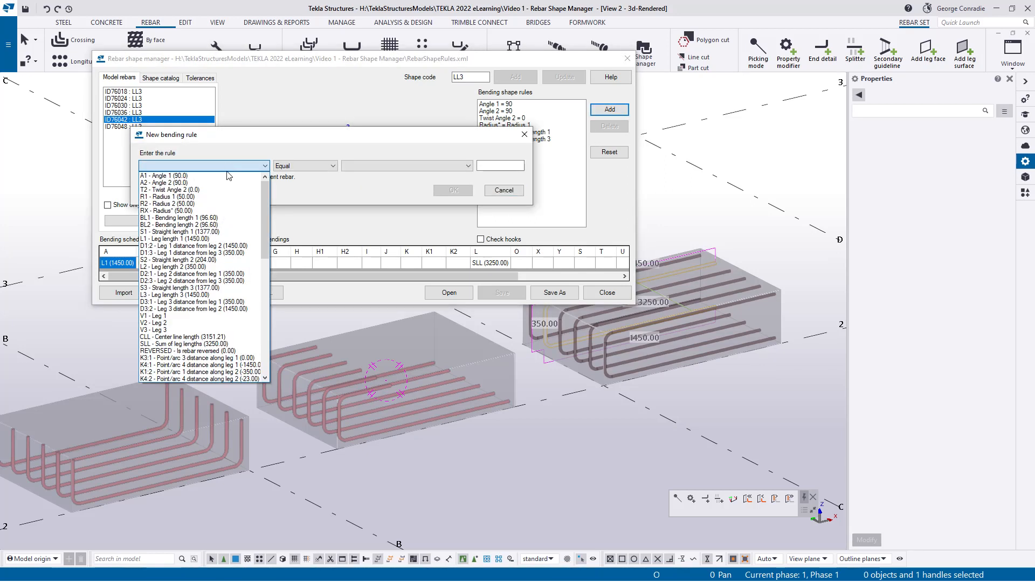
{"action": "left_click", "coordinate": [228, 239]}
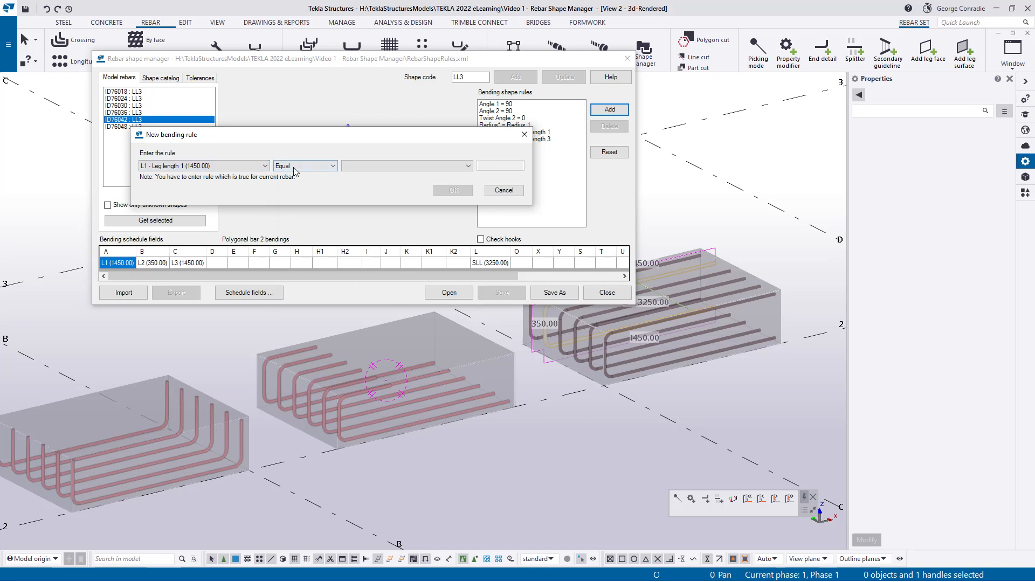
{"action": "left_click", "coordinate": [379, 166]}
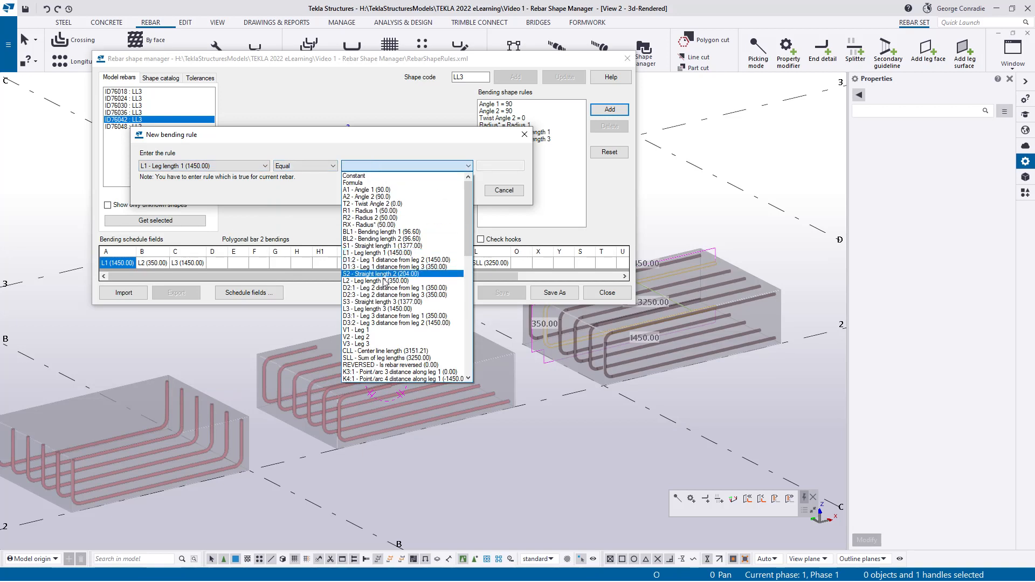
{"action": "left_click", "coordinate": [388, 309]}
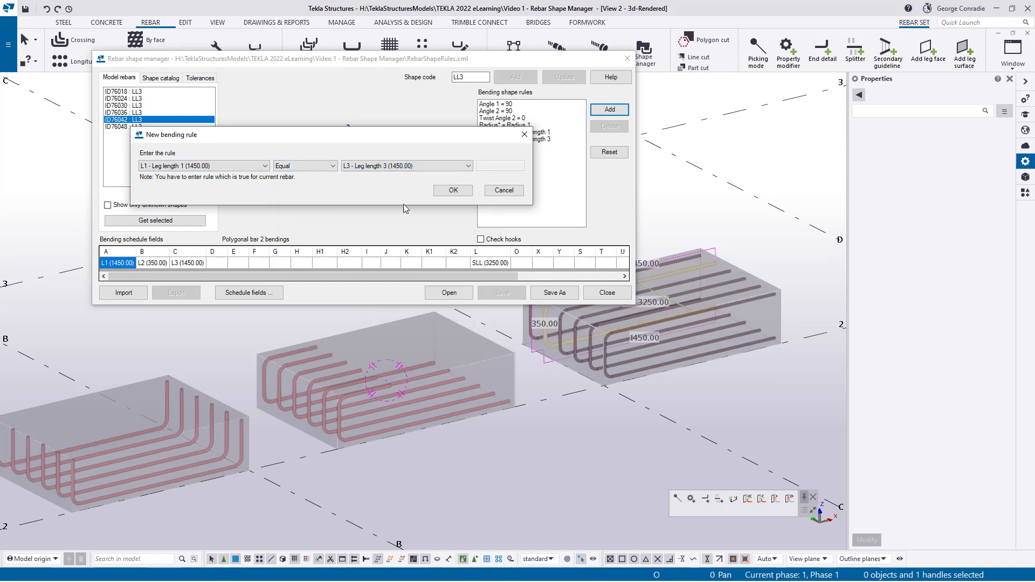
{"action": "left_click", "coordinate": [447, 191]}
Update shape LL3 with the equal leg length rule and close the Rebar shape manager.
{"action": "left_click", "coordinate": [564, 78]}
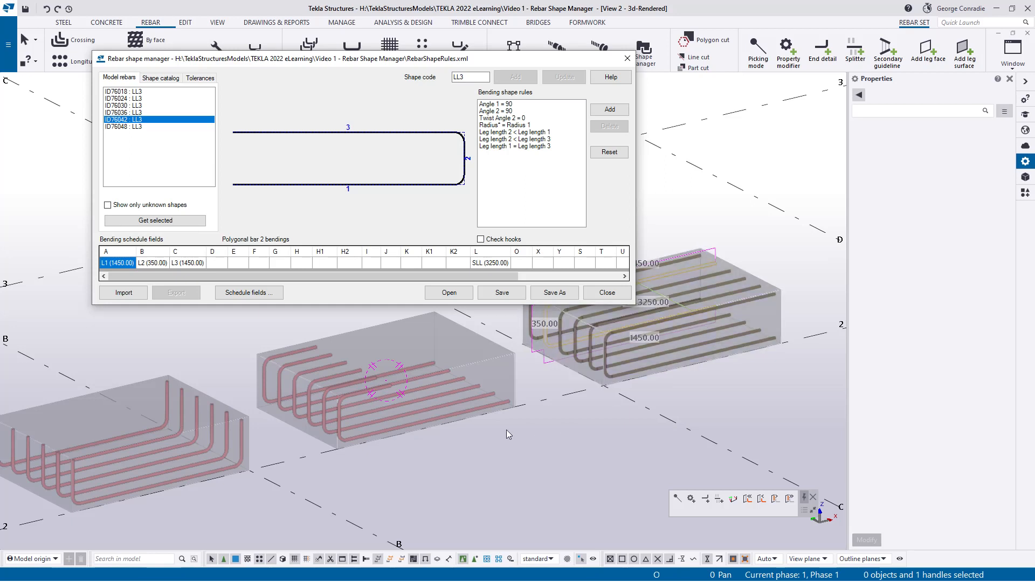
{"action": "left_click", "coordinate": [521, 262]}
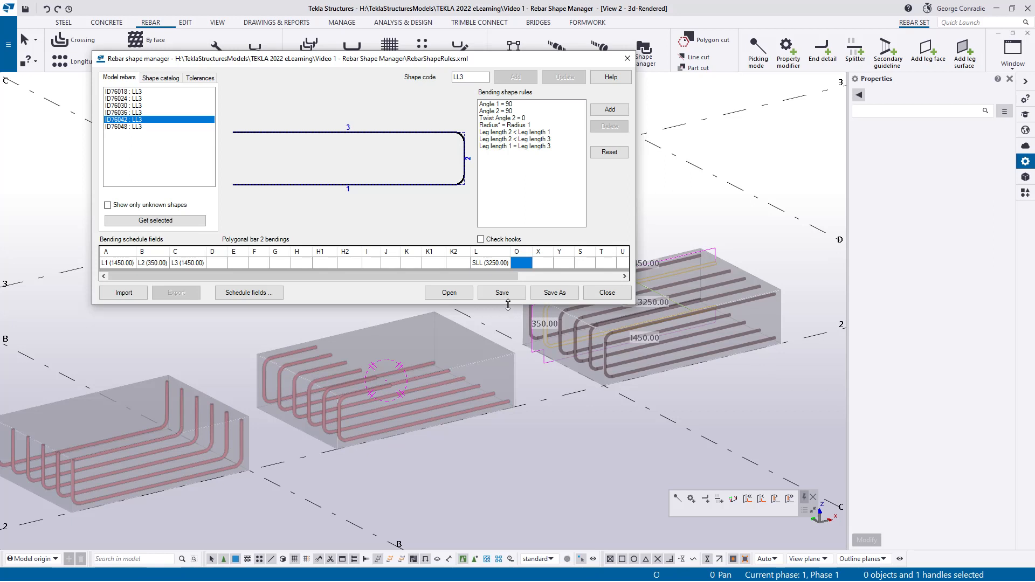
{"action": "left_click", "coordinate": [607, 292]}
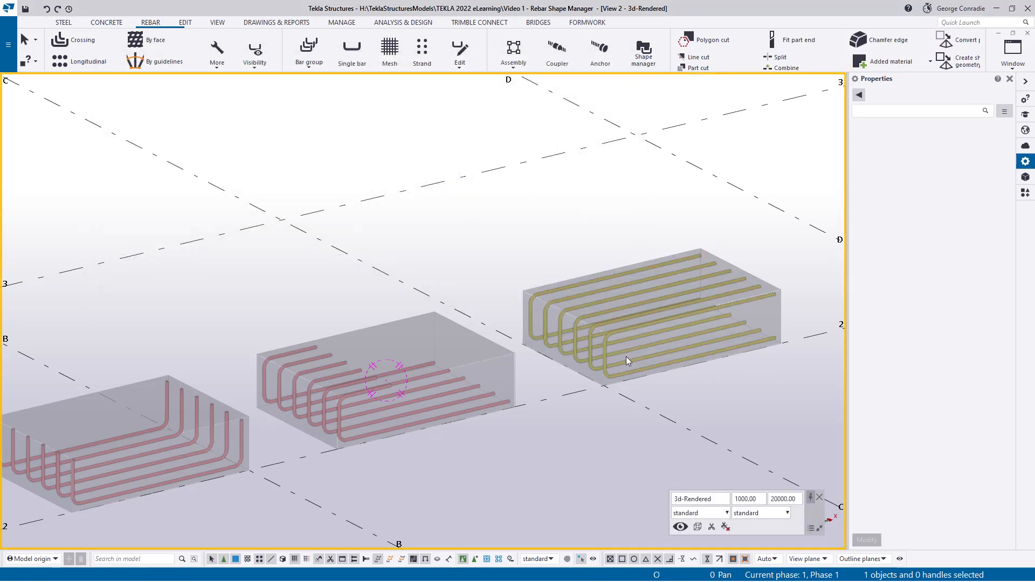
In View 1, make a linear copy of the slab beside gridline B, with its rebar, vertically above the original.
{"action": "middle_click_drag", "start_coordinate": [445, 271], "coordinate": [597, 208]}
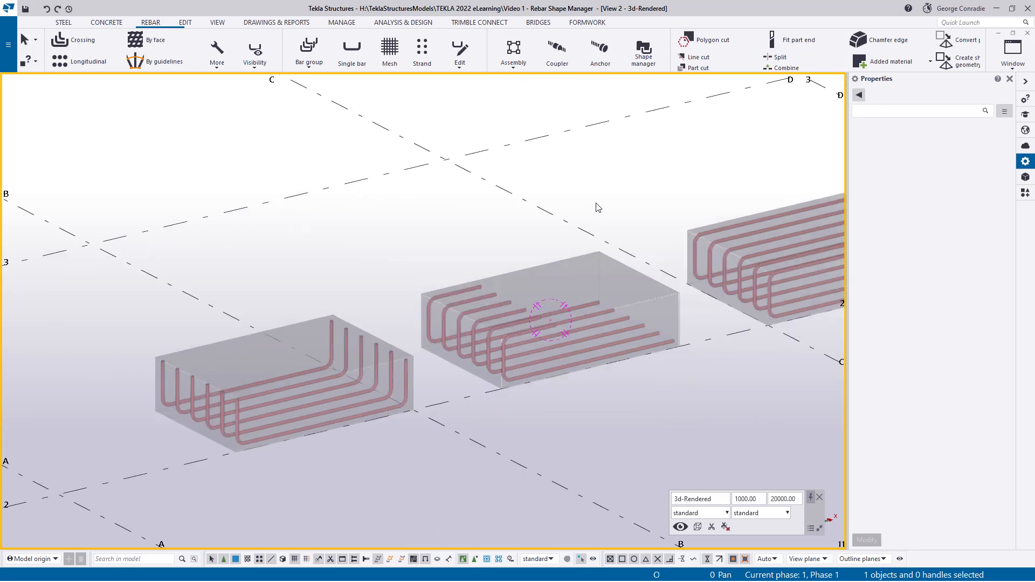
{"action": "key", "text": "ctrl+Tab"}
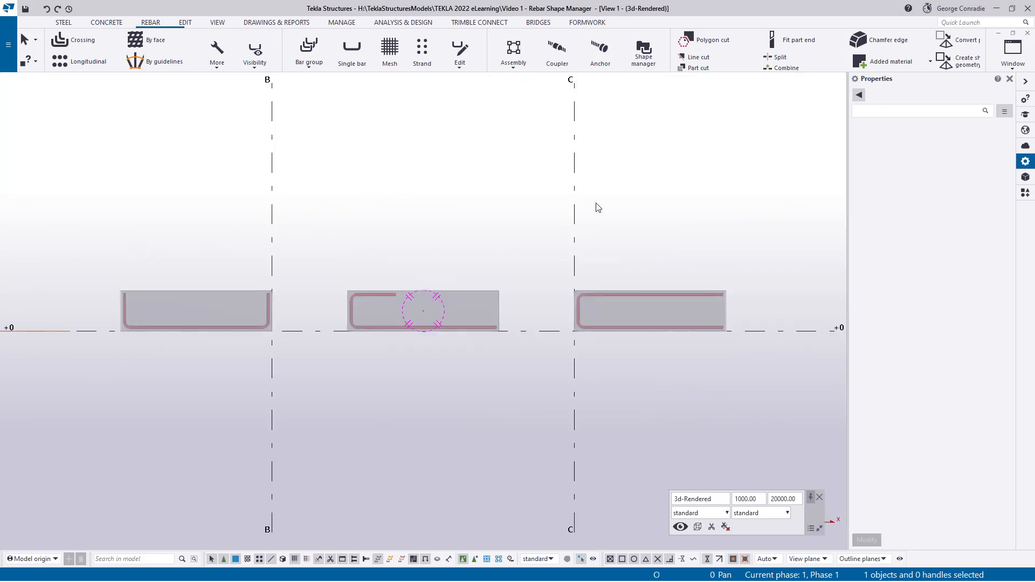
{"action": "left_click", "coordinate": [303, 287]}
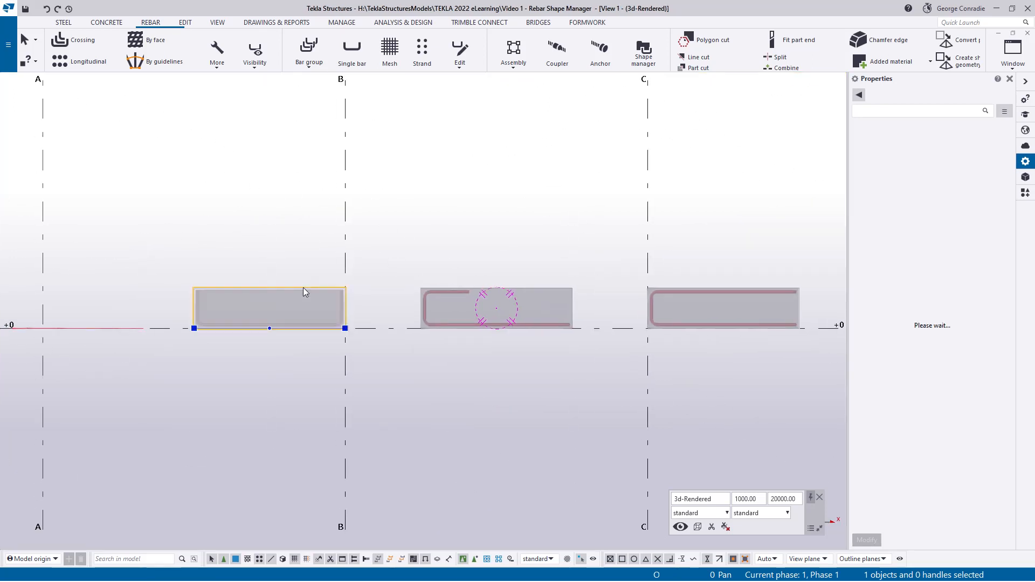
{"action": "key", "text": "ctrl+c"}
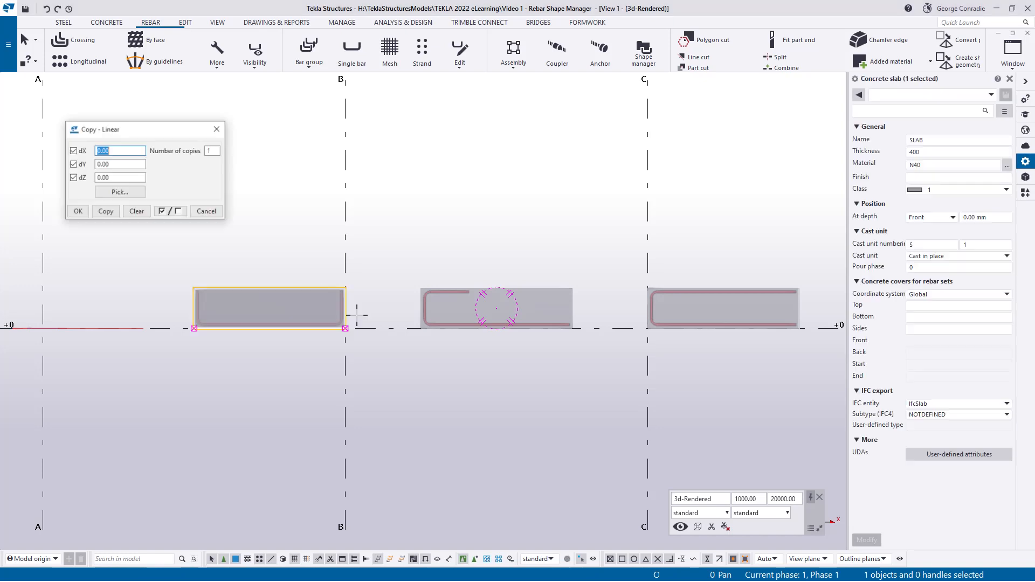
{"action": "left_click", "coordinate": [345, 327]}
{"action": "left_click", "coordinate": [345, 227]}
{"action": "left_click", "coordinate": [106, 211]}
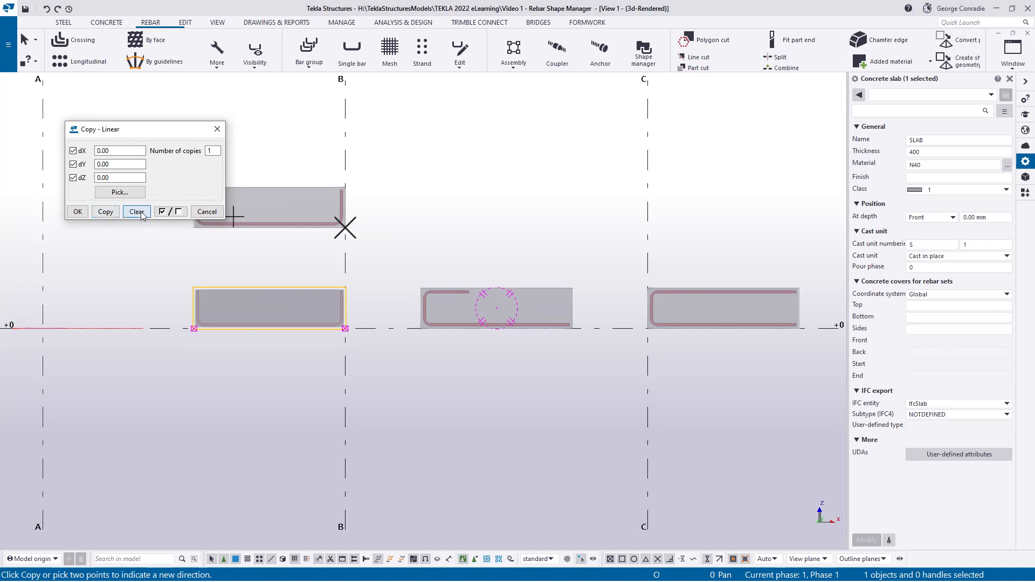
{"action": "left_click", "coordinate": [206, 212]}
{"action": "right_click", "coordinate": [482, 152]}
{"action": "left_click", "coordinate": [502, 162]}
{"action": "left_click", "coordinate": [469, 168]}
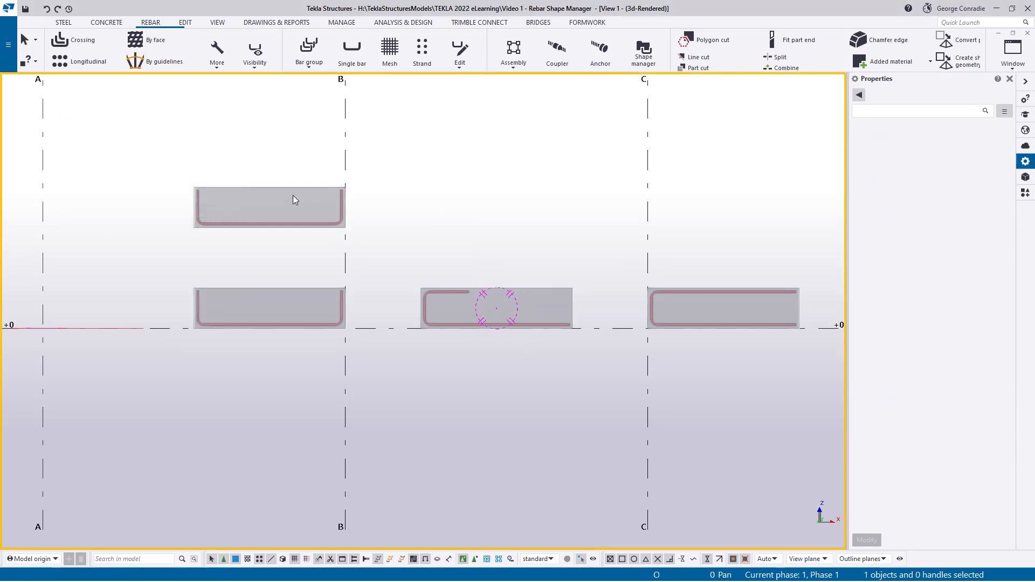
Raise the copied slab's upper face until the slab is 1700 mm thick.
{"action": "scroll", "coordinate": [267, 189], "scroll_direction": "up", "scroll_amount": 3}
{"action": "middle_click_drag", "start_coordinate": [271, 195], "coordinate": [303, 215], "text": "ctrl"}
{"action": "middle_click_drag", "start_coordinate": [436, 172], "coordinate": [512, 204]}
{"action": "left_click", "coordinate": [351, 190]}
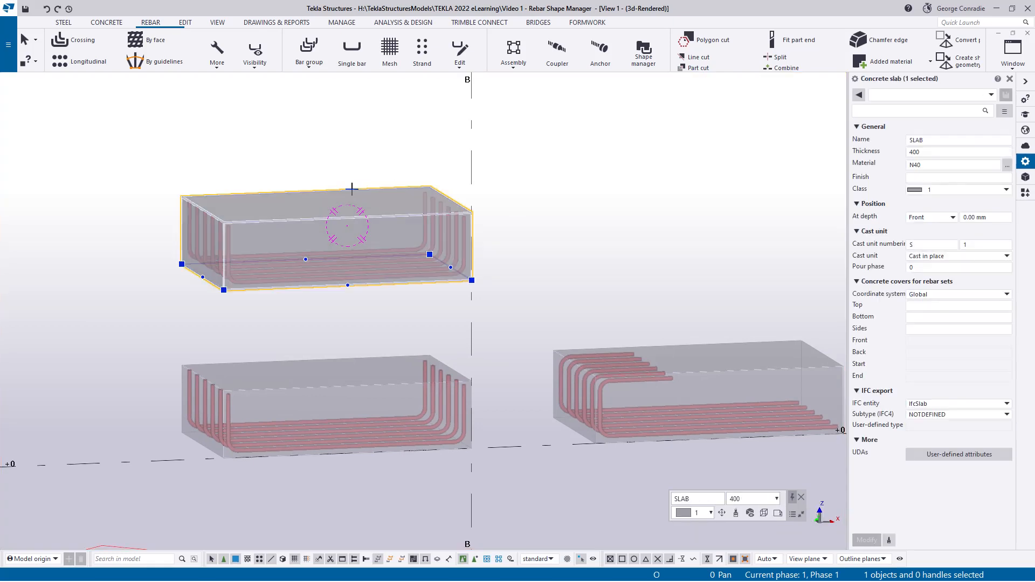
{"action": "middle_click_drag", "start_coordinate": [351, 189], "coordinate": [356, 250]}
{"action": "left_click_drag", "start_coordinate": [354, 263], "coordinate": [354, 103]}
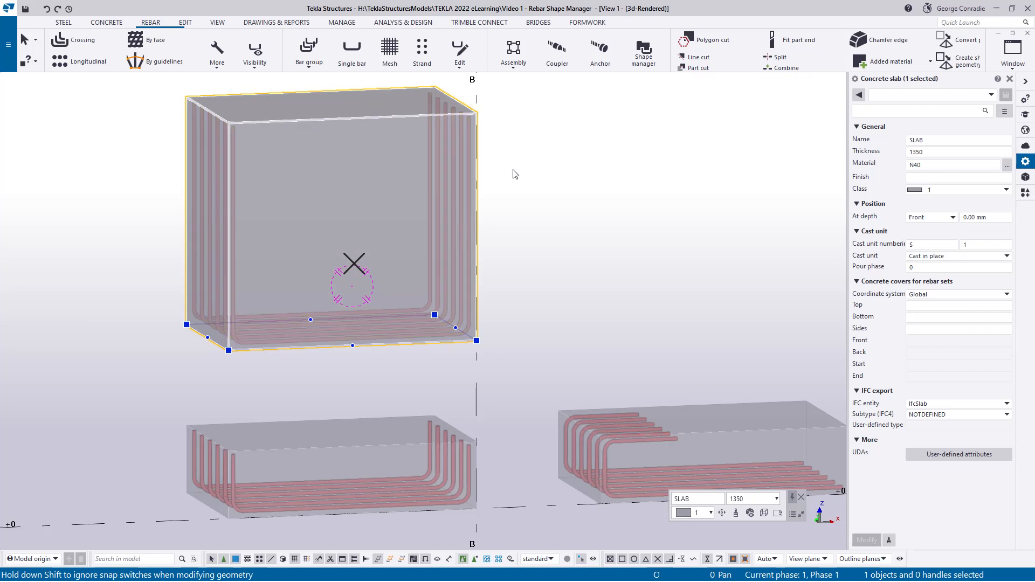
{"action": "middle_click_drag", "start_coordinate": [516, 174], "coordinate": [535, 241]}
{"action": "left_click_drag", "start_coordinate": [376, 168], "coordinate": [380, 119]}
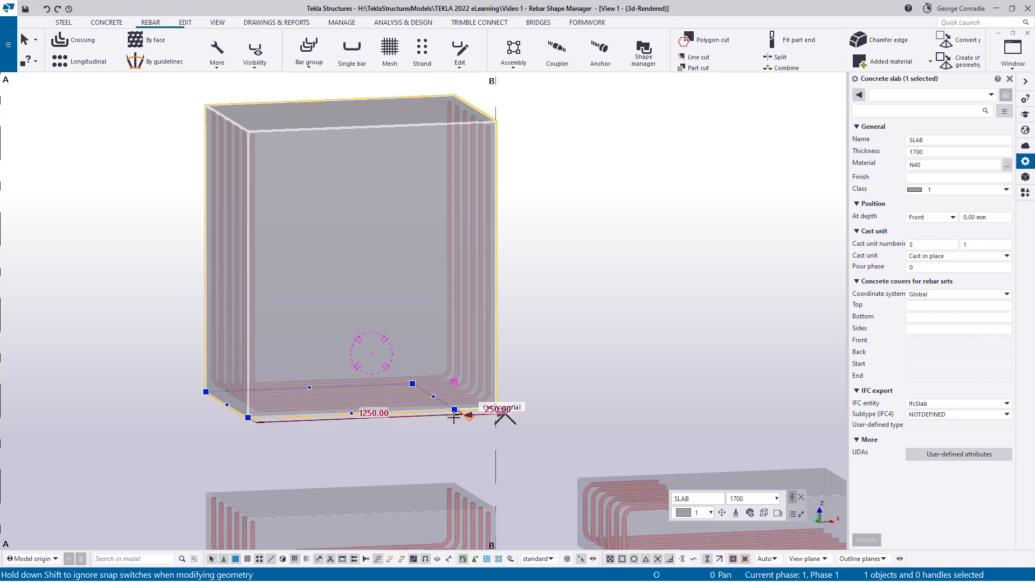
Shorten the copied slab to about 950 mm long and deselect it.
{"action": "left_click", "coordinate": [573, 380]}
{"action": "scroll", "coordinate": [571, 362], "scroll_direction": "down", "scroll_amount": 4}
{"action": "middle_click_drag", "start_coordinate": [545, 367], "coordinate": [516, 360], "text": "ctrl"}
{"action": "middle_click_drag", "start_coordinate": [464, 411], "coordinate": [499, 423], "text": "ctrl"}
{"action": "middle_click_drag", "start_coordinate": [581, 396], "coordinate": [406, 350]}
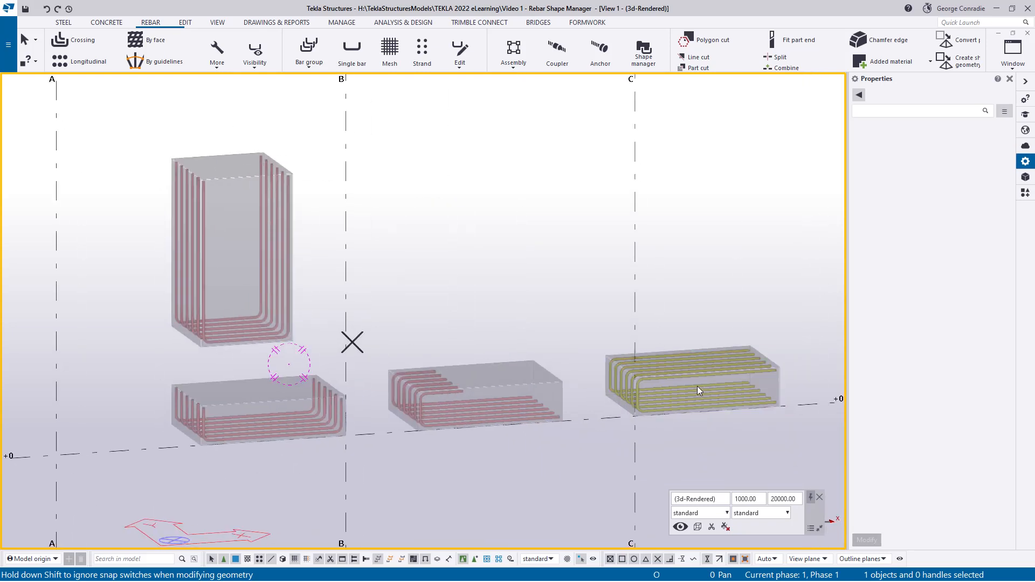
Inquire the rebar set in the tall copied slab to check its shape code and leg dimensions, and close the report.
{"action": "left_click", "coordinate": [266, 289]}
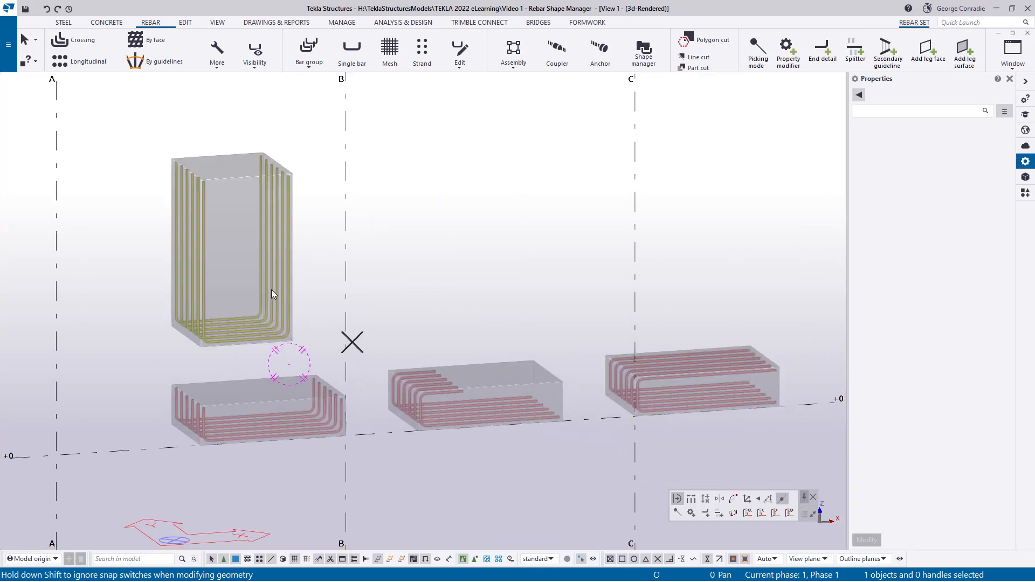
{"action": "right_click", "coordinate": [271, 290]}
{"action": "left_click", "coordinate": [303, 332]}
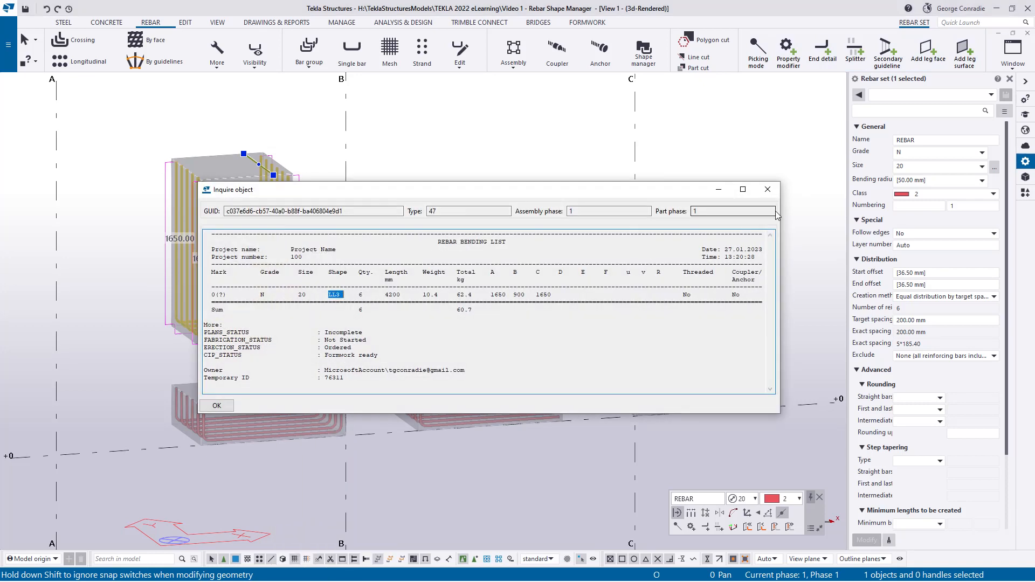
{"action": "left_click", "coordinate": [768, 189]}
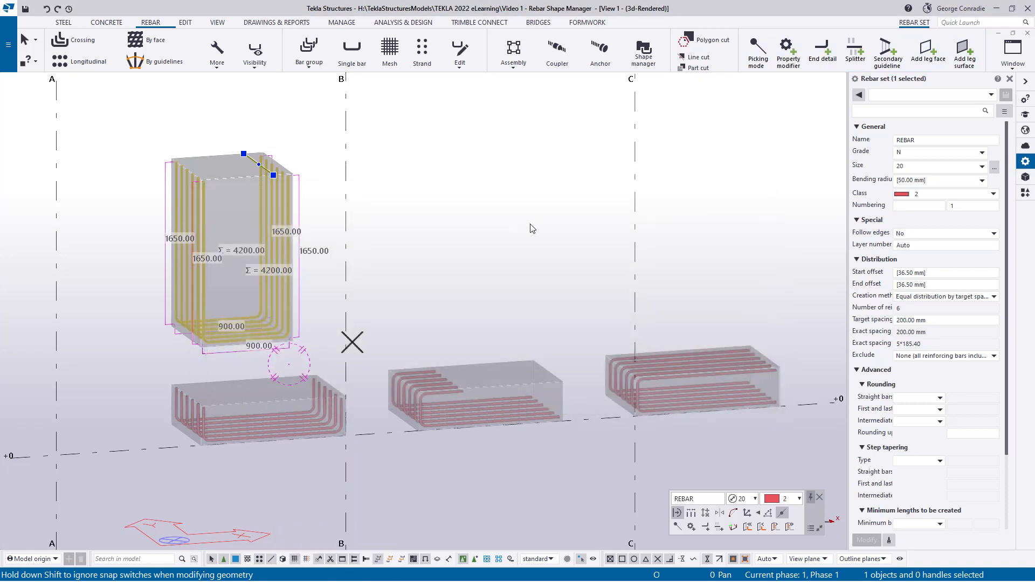
Lengthen the tall copied slab to about 5150 mm and deselect it.
{"action": "left_click", "coordinate": [378, 230]}
{"action": "left_click", "coordinate": [294, 246]}
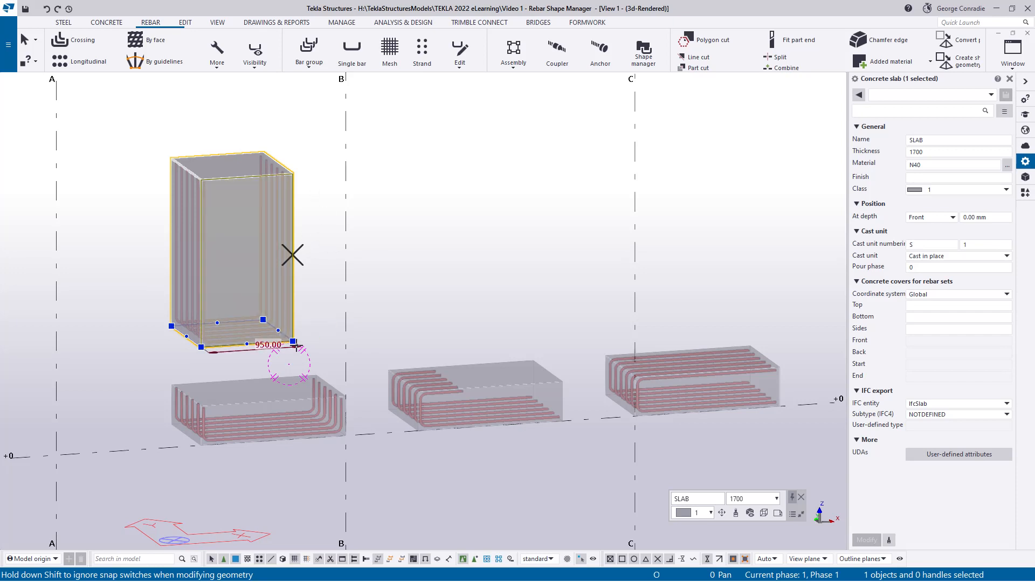
{"action": "left_click_drag", "start_coordinate": [293, 342], "coordinate": [721, 297]}
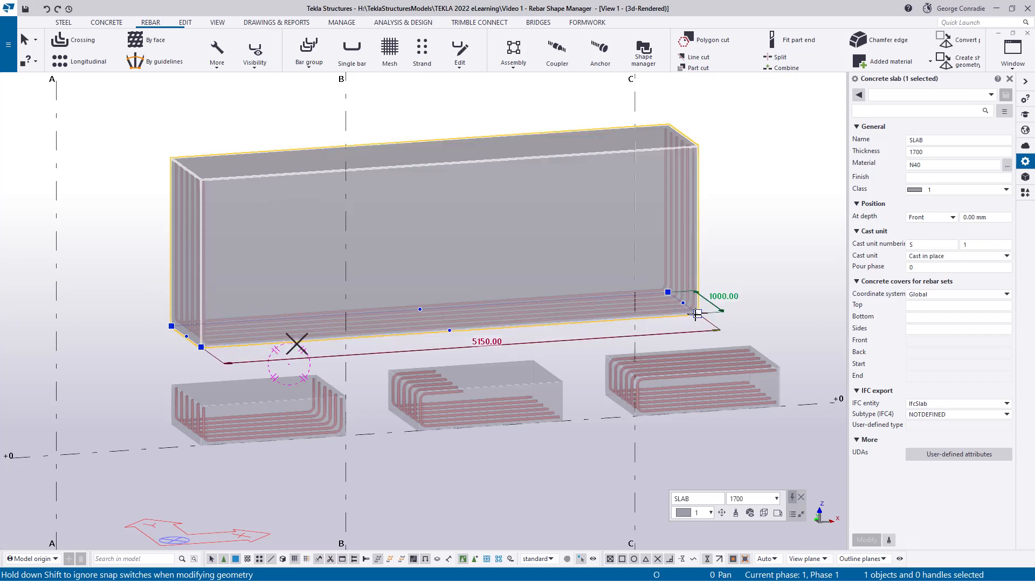
{"action": "left_click", "coordinate": [776, 215]}
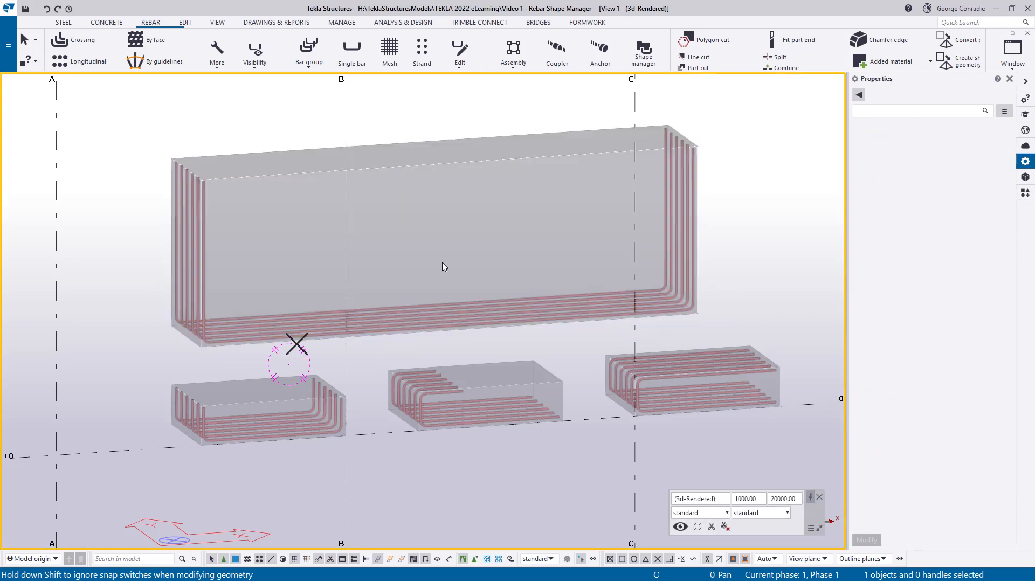
Inquire the rebar set in the lengthened tall slab to check its shape code and leg dimensions, and close the report.
{"action": "left_click", "coordinate": [674, 215]}
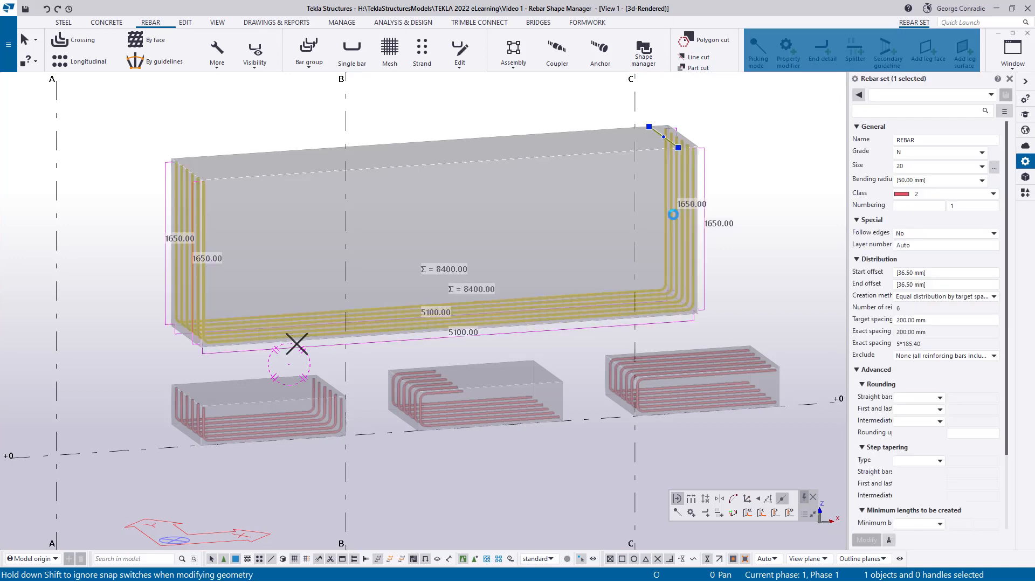
{"action": "right_click", "coordinate": [675, 216]}
{"action": "left_click", "coordinate": [702, 262]}
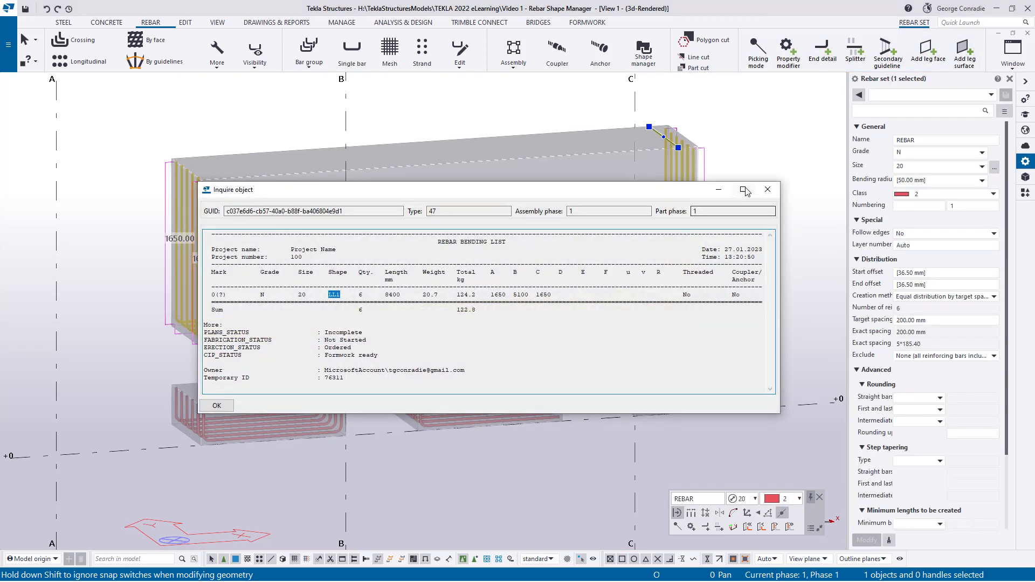
{"action": "left_click", "coordinate": [767, 189]}
{"action": "left_click", "coordinate": [403, 445]}
{"action": "left_click", "coordinate": [601, 300]}
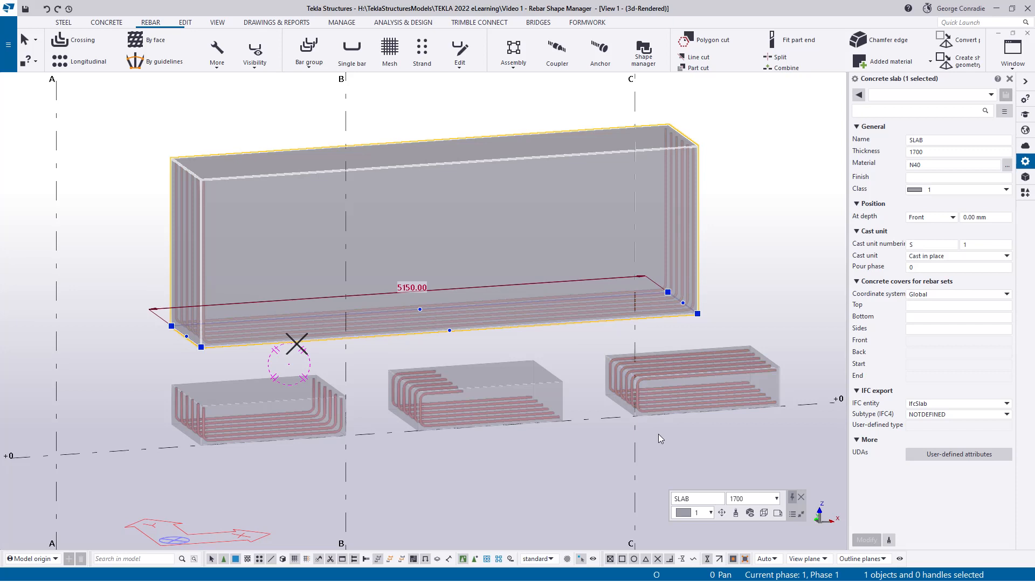
Delete the rebar set from the tall slab.
{"action": "left_click", "coordinate": [689, 248]}
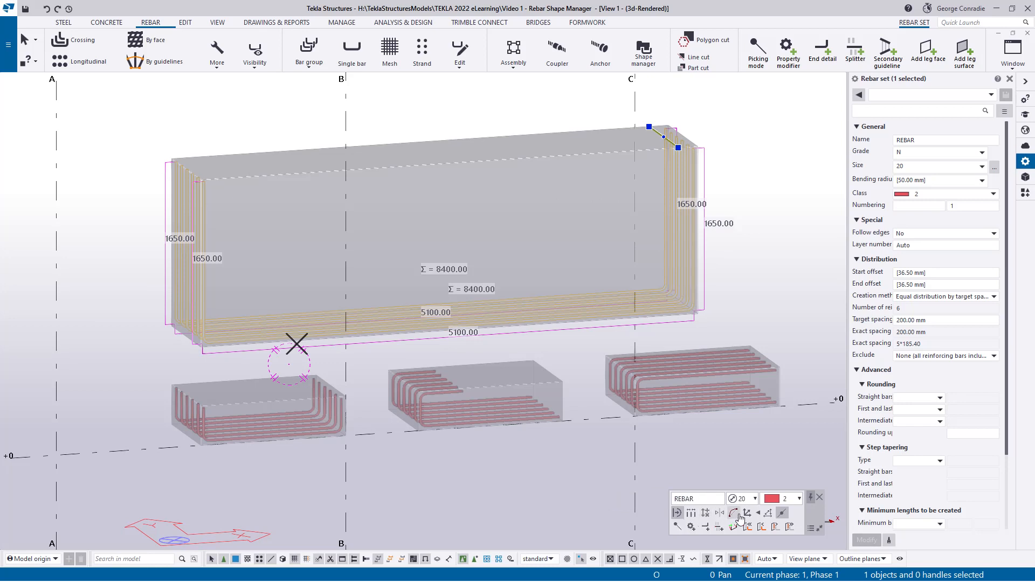
{"action": "left_click", "coordinate": [829, 303]}
{"action": "left_click", "coordinate": [683, 260]}
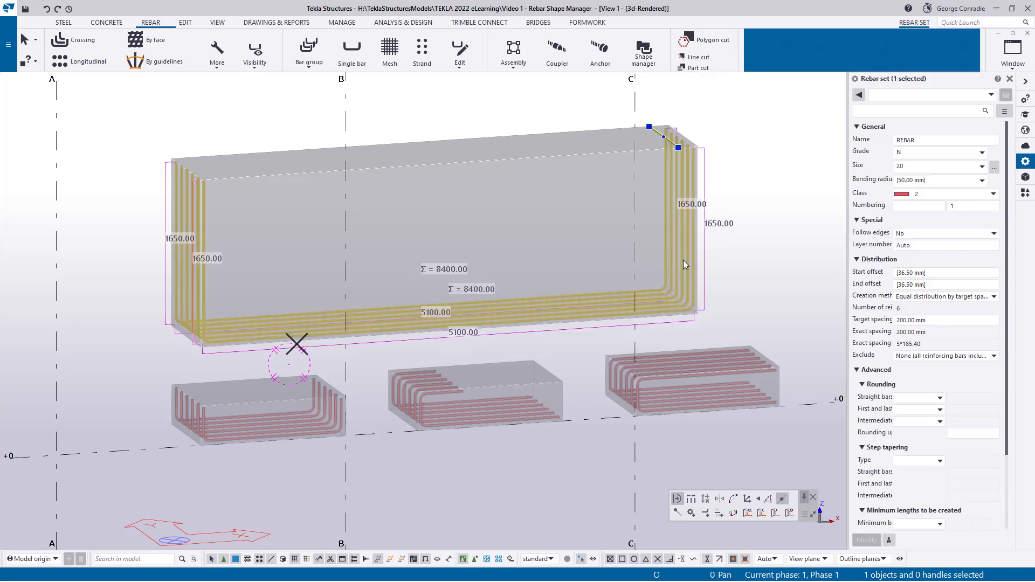
{"action": "key", "text": "Delete"}
Create a crossing rebar set in the tall slab with one full-height end leg, a leg along the underside and a shorter end leg about 900 mm high.
{"action": "scroll", "coordinate": [684, 259], "scroll_direction": "up", "scroll_amount": 2}
{"action": "left_click", "coordinate": [74, 40]}
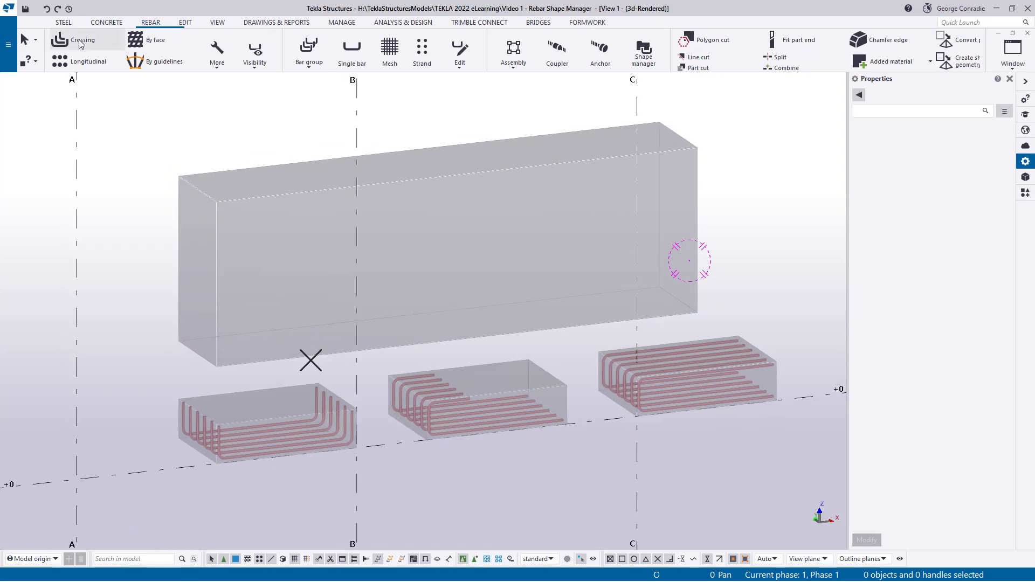
{"action": "left_click", "coordinate": [198, 187]}
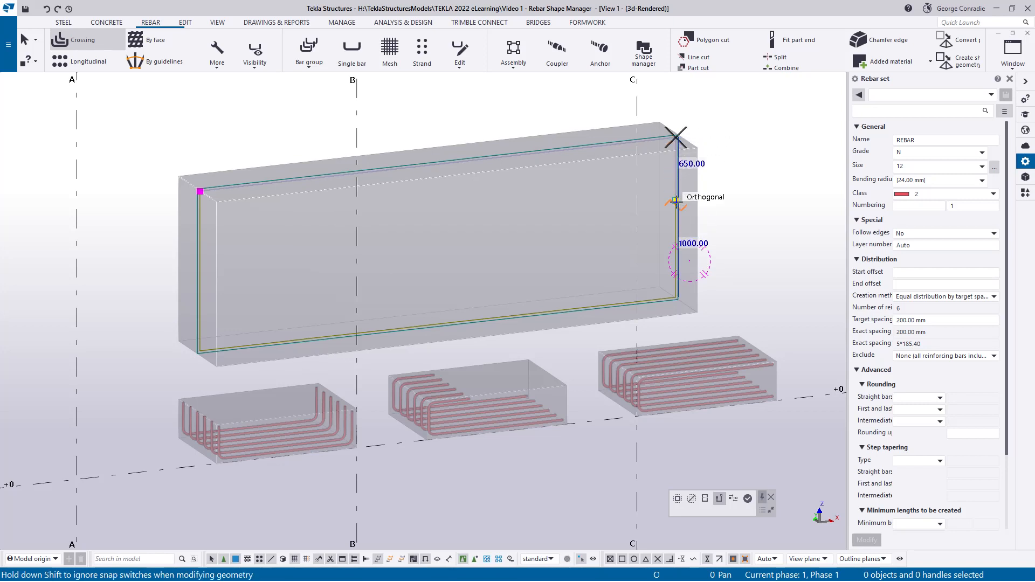
{"action": "left_click", "coordinate": [747, 498]}
{"action": "right_click", "coordinate": [767, 234]}
{"action": "left_click", "coordinate": [770, 235]}
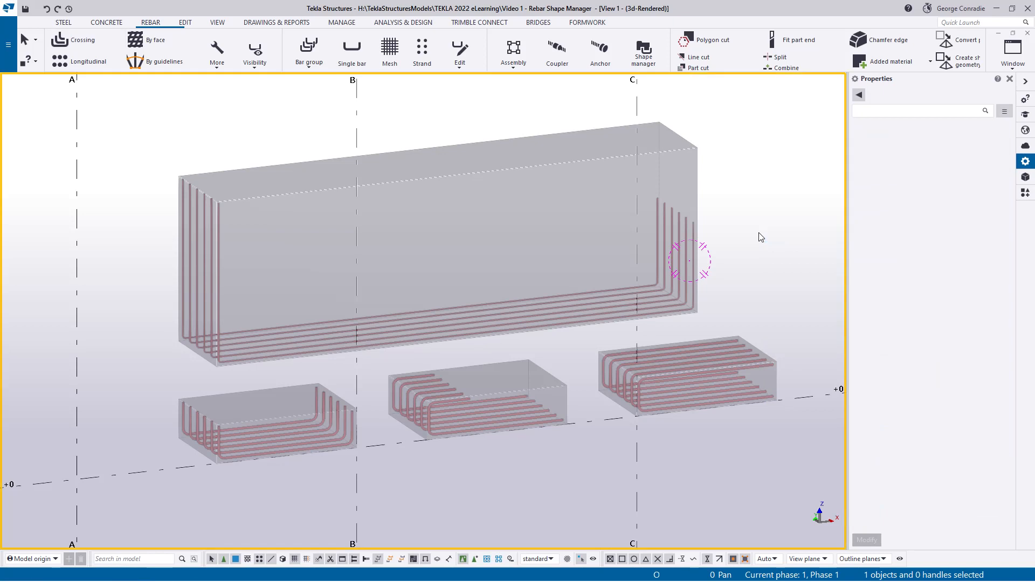
Inquire the new unequal-legged rebar set in the tall slab to check its shape code and leg dimensions, close the report and clear the selection.
{"action": "left_click", "coordinate": [685, 243]}
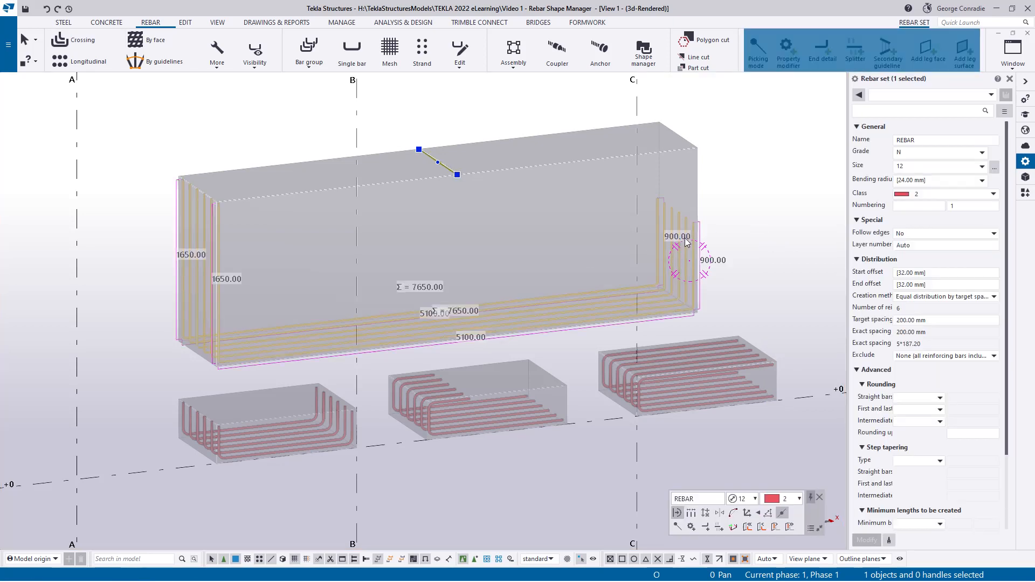
{"action": "right_click", "coordinate": [686, 241]}
{"action": "left_click", "coordinate": [713, 285]}
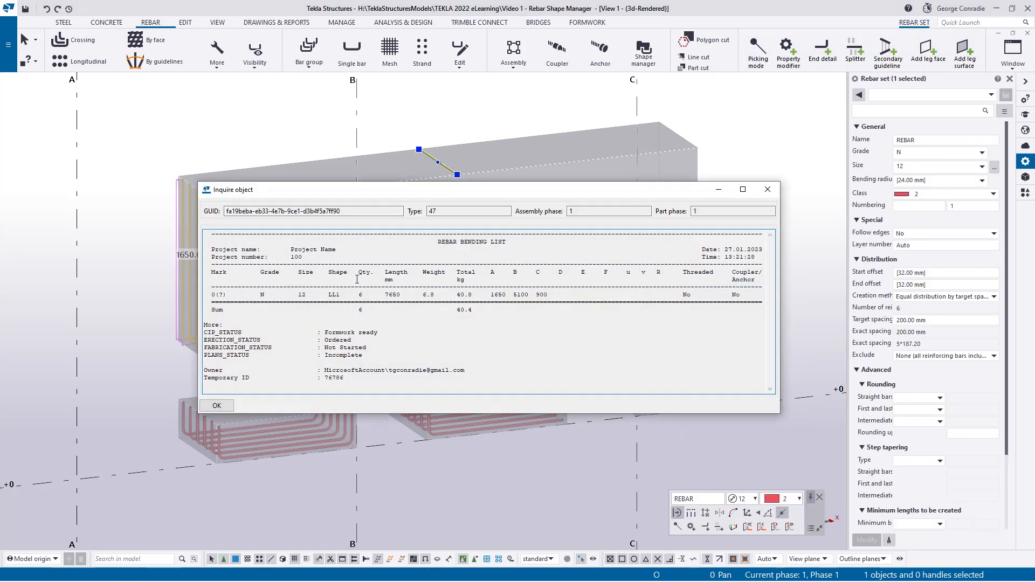
{"action": "left_click_drag", "start_coordinate": [325, 295], "coordinate": [336, 296]}
{"action": "left_click", "coordinate": [768, 189]}
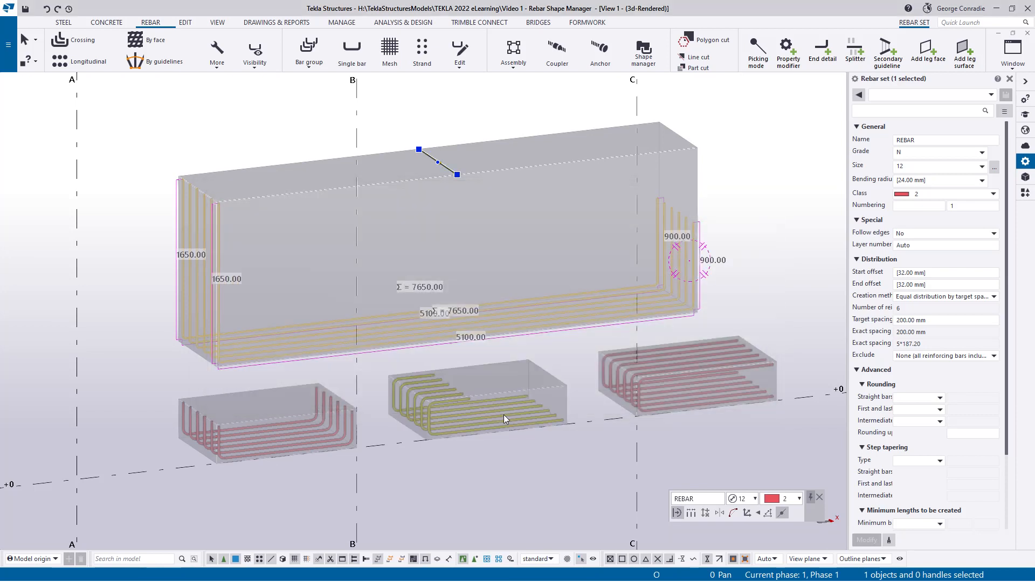
{"action": "left_click", "coordinate": [504, 415]}
{"action": "left_click", "coordinate": [444, 507]}
Open the tall slab's rebar set in the Rebar shape manager and display the shape and rules of its first bar.
{"action": "middle_click_drag", "start_coordinate": [427, 397], "coordinate": [429, 317]}
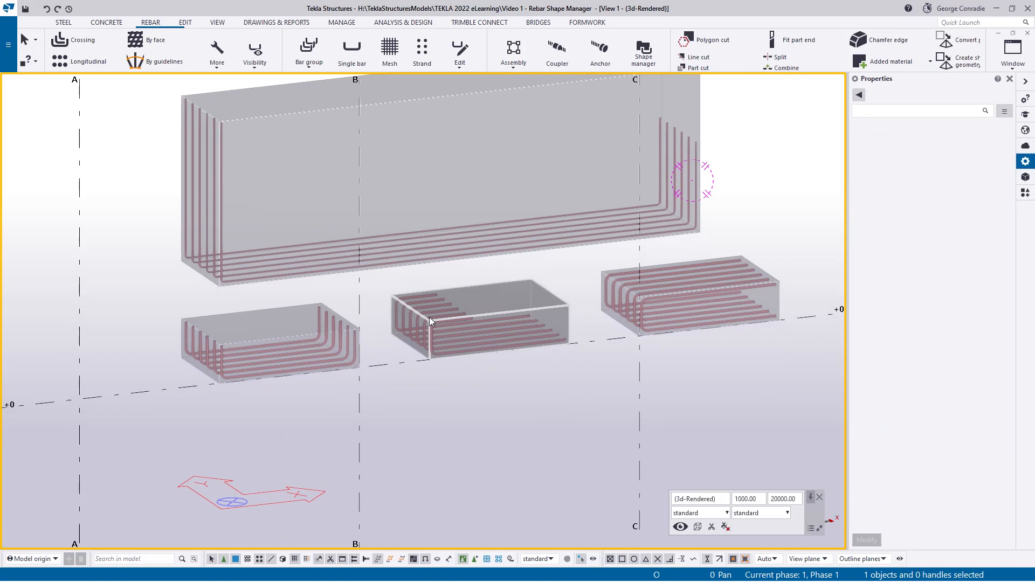
{"action": "key", "text": "ctrl+p"}
{"action": "scroll", "coordinate": [463, 254], "scroll_direction": "down", "scroll_amount": 2}
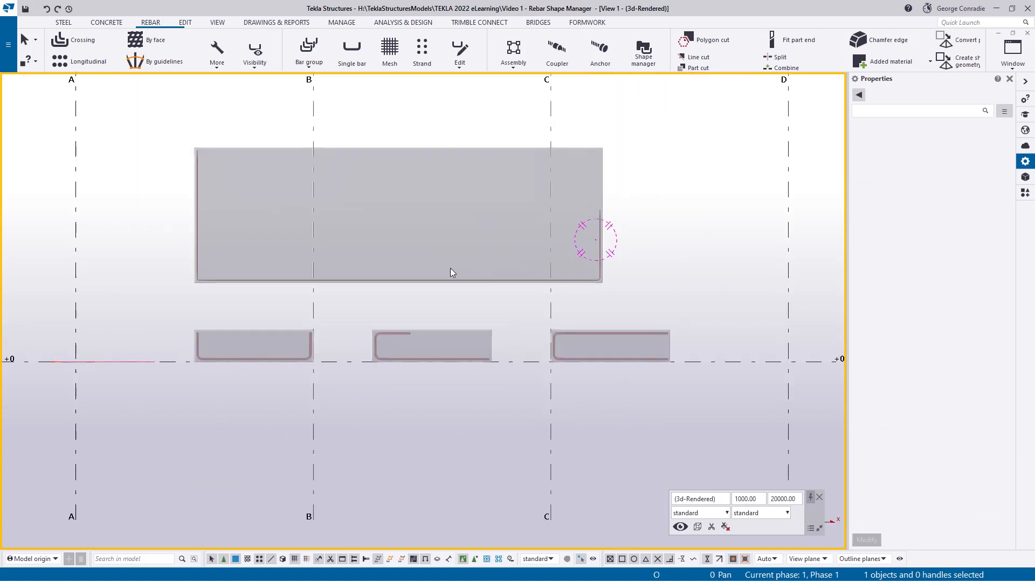
{"action": "scroll", "coordinate": [452, 268], "scroll_direction": "up", "scroll_amount": 2}
{"action": "left_click", "coordinate": [445, 284]}
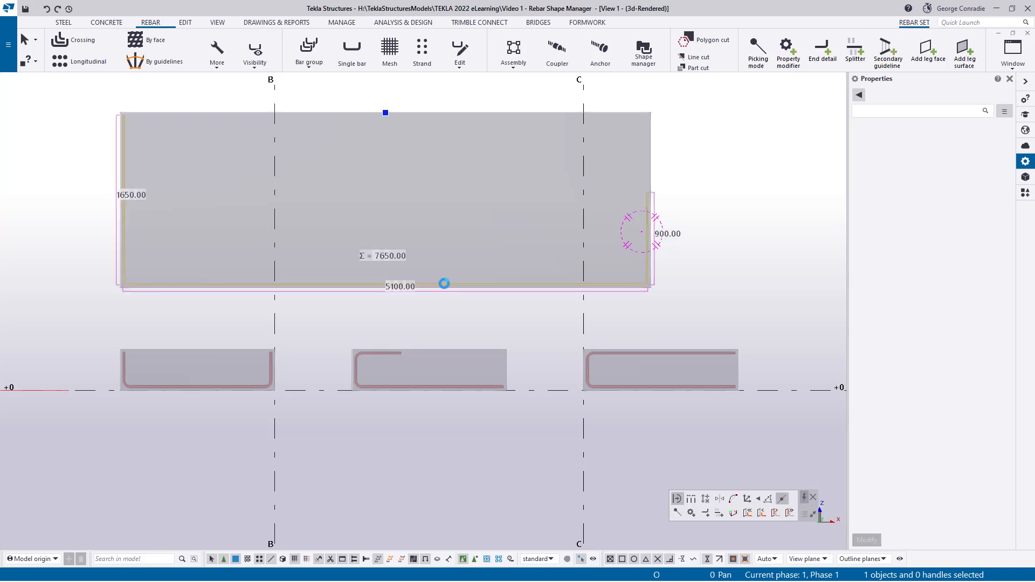
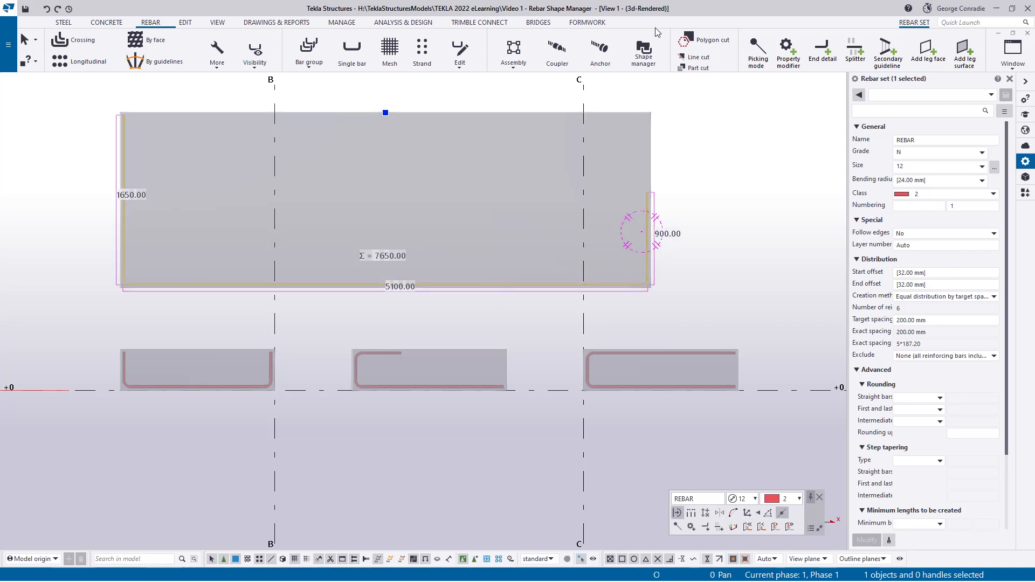
{"action": "left_click", "coordinate": [641, 54]}
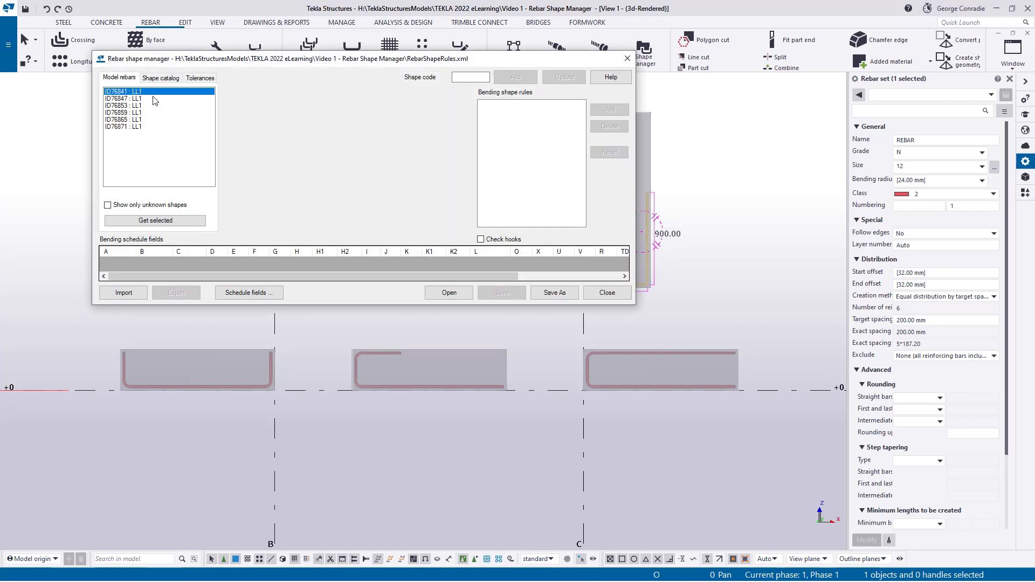
{"action": "left_click", "coordinate": [136, 92]}
{"action": "left_click_drag", "start_coordinate": [344, 59], "coordinate": [545, 309]}
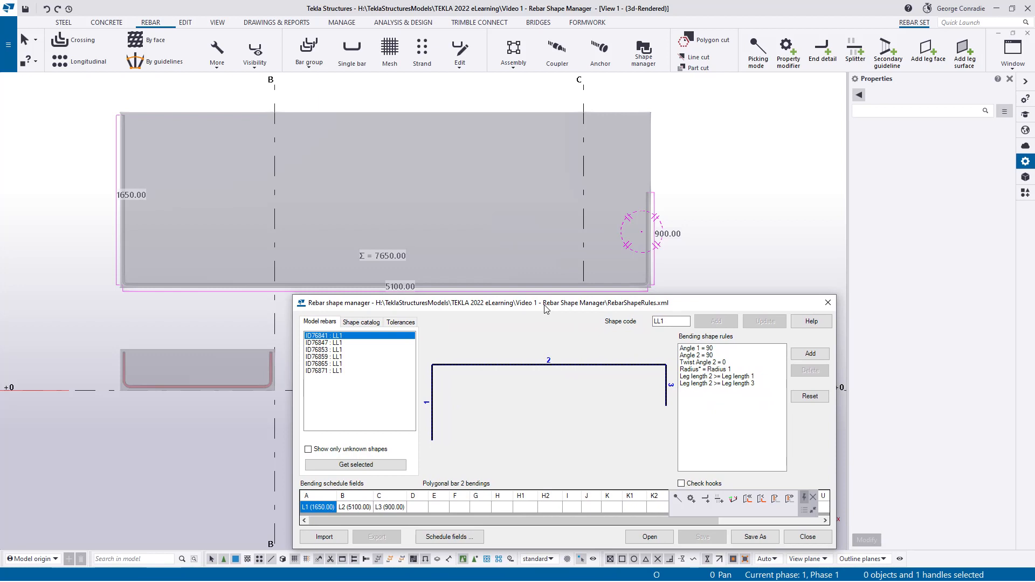
Examine the two rules comparing leg length 2 with leg lengths 1 and 3, keeping the lower slabs in sight.
{"action": "left_click", "coordinate": [715, 376]}
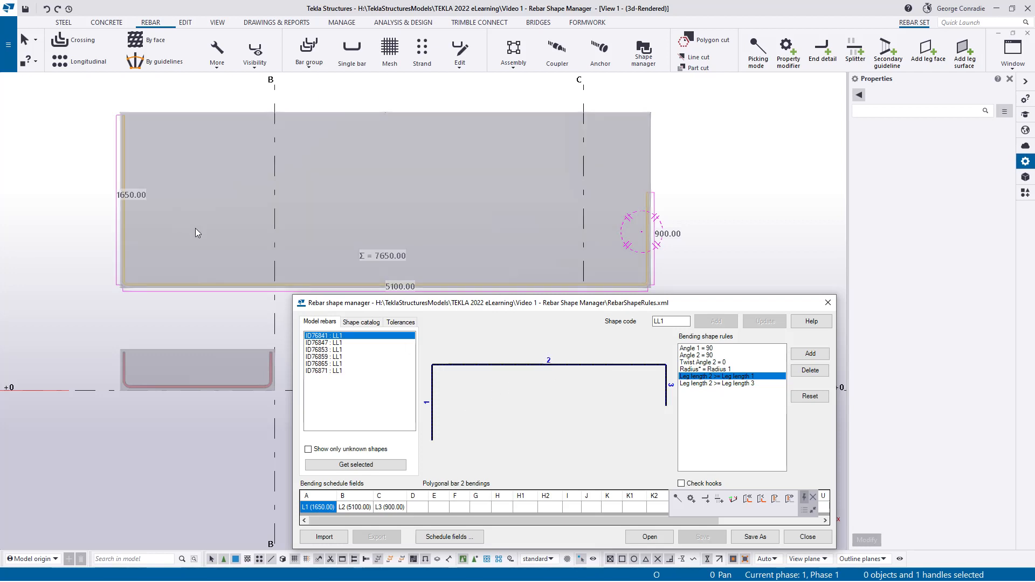
{"action": "left_click", "coordinate": [684, 383]}
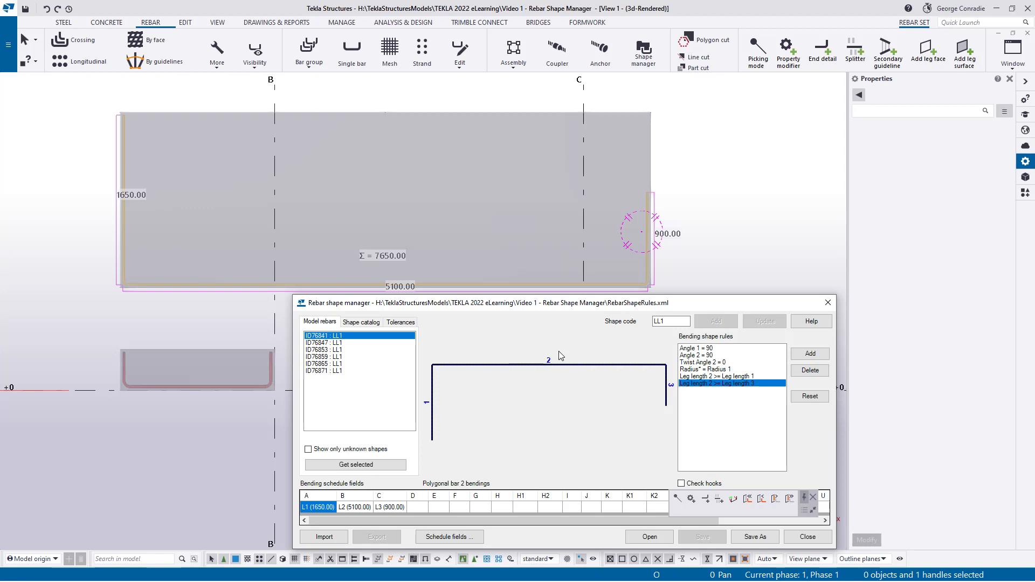
{"action": "left_click_drag", "start_coordinate": [755, 303], "coordinate": [670, 79]}
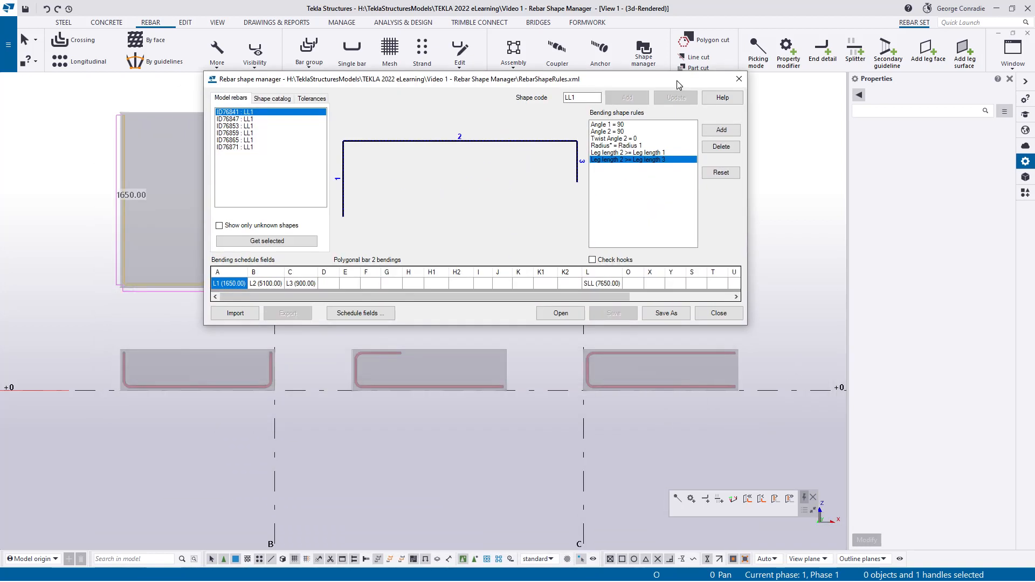
Load the middle lower slab's rebar set into the Rebar shape manager and display its first bar.
{"action": "left_click", "coordinate": [367, 355]}
{"action": "left_click", "coordinate": [286, 243]}
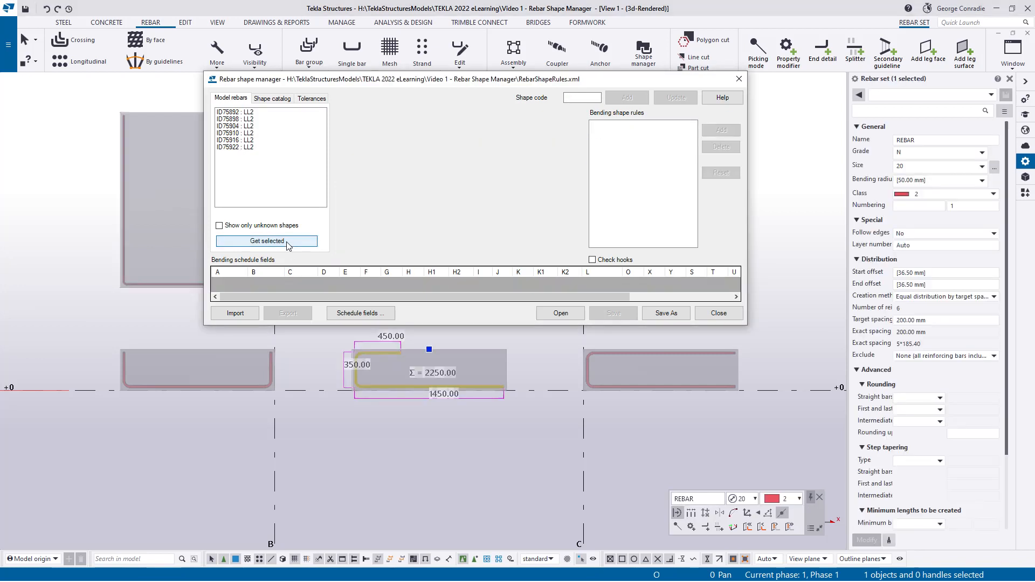
{"action": "left_click", "coordinate": [249, 112]}
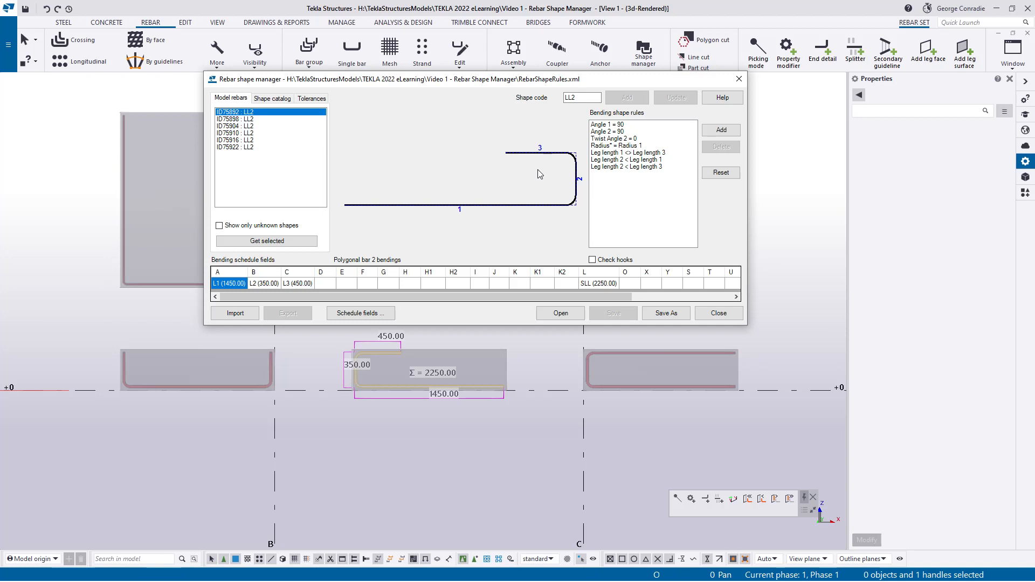
Examine the LL2 bar's bending schedule fields, shape code and bending shape rules.
{"action": "left_click", "coordinate": [388, 283]}
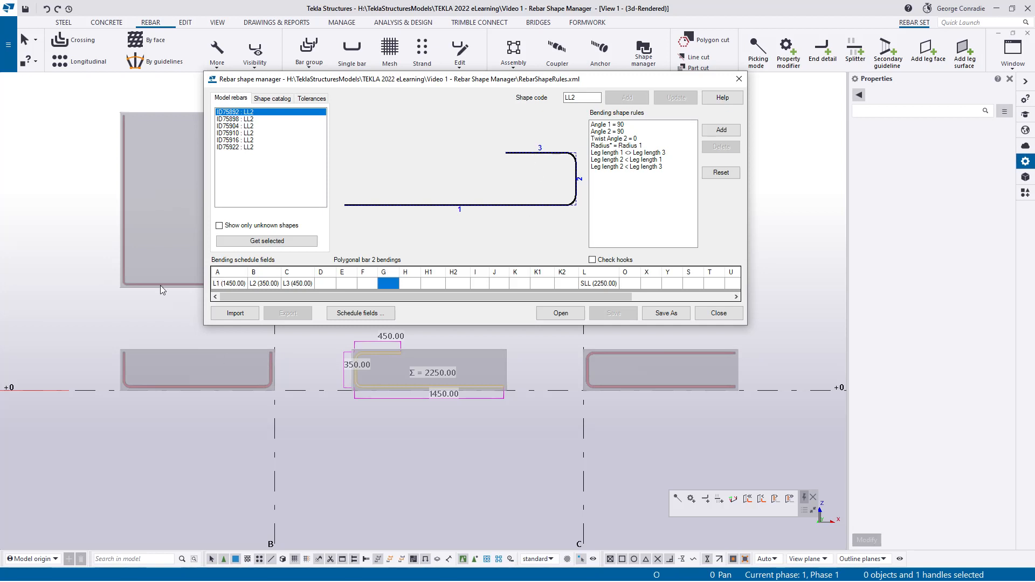
{"action": "left_click", "coordinate": [229, 283]}
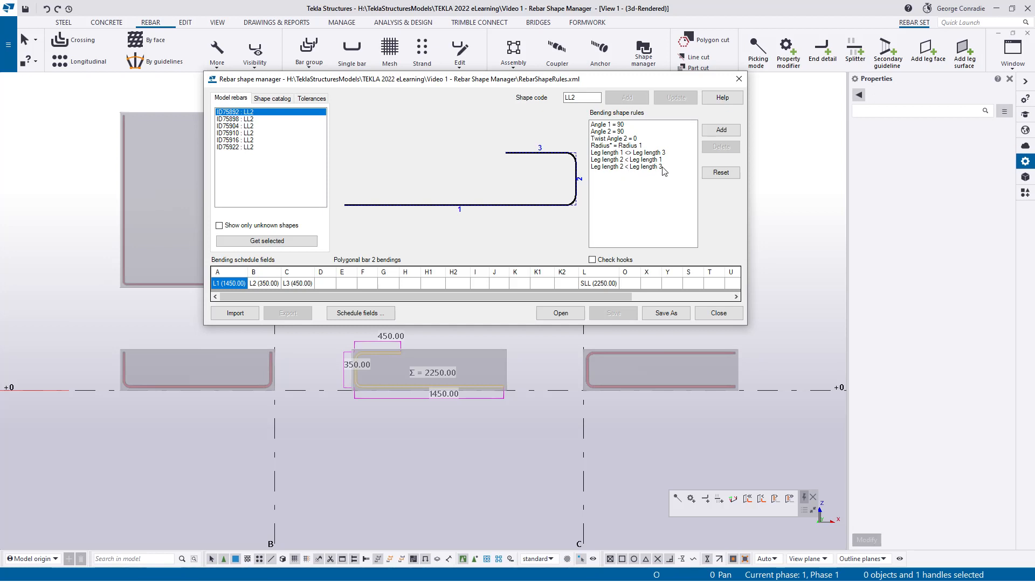
{"action": "left_click", "coordinate": [598, 283]}
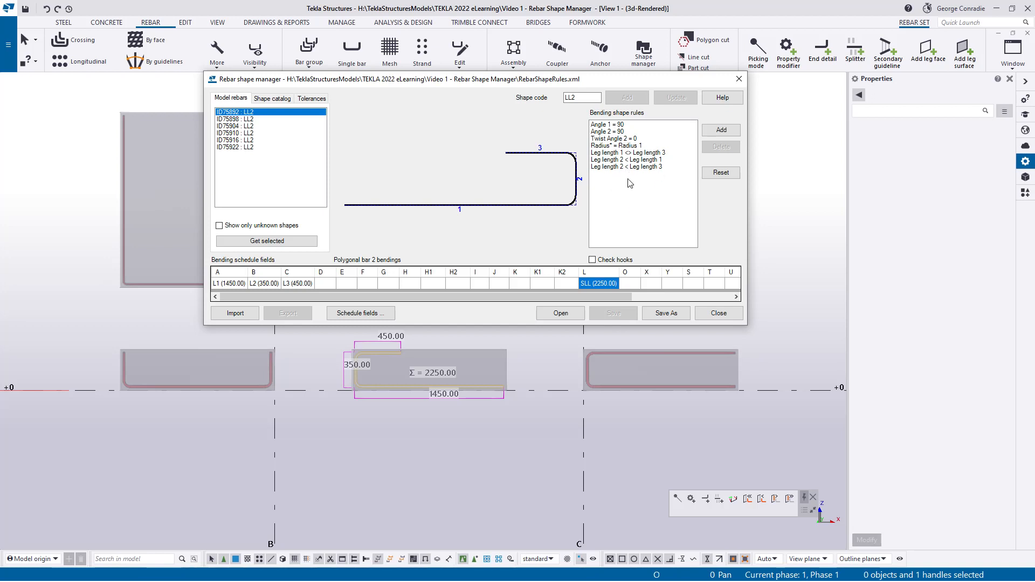
{"action": "left_click", "coordinate": [433, 283]}
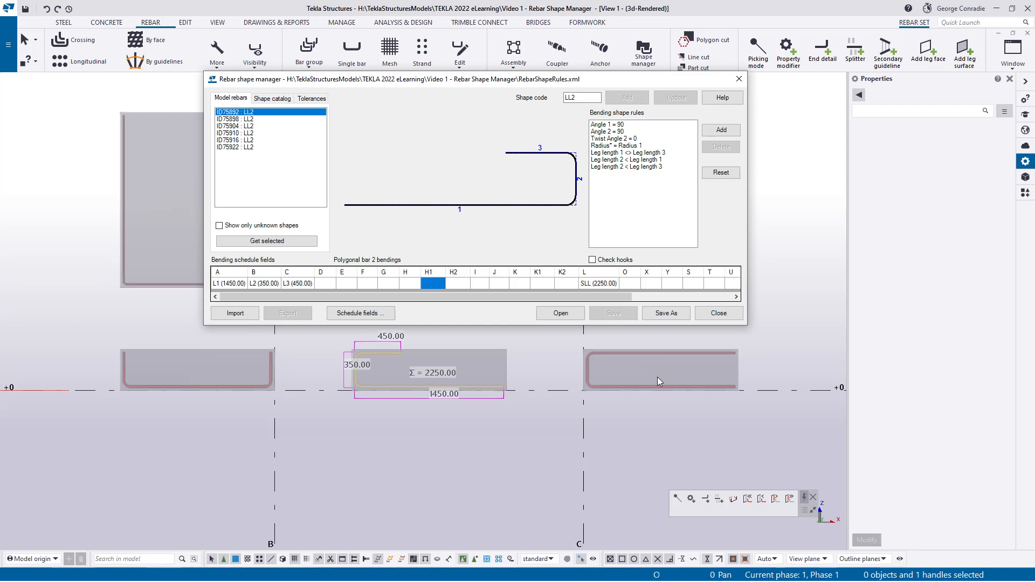
{"action": "left_click", "coordinate": [598, 283]}
{"action": "left_click", "coordinate": [585, 95]}
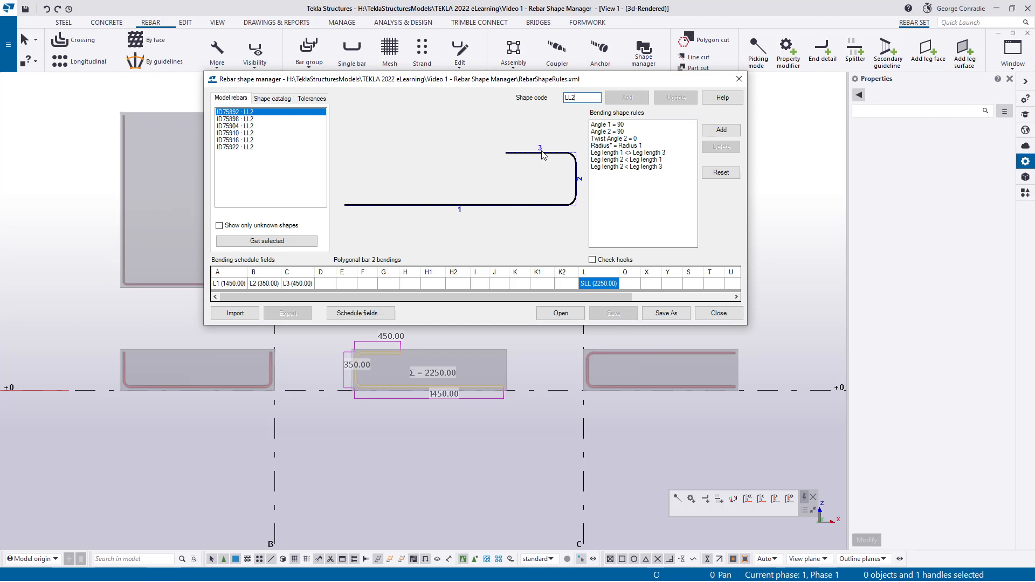
Delete all three leg length rules from the LL2 bending shape.
{"action": "left_click", "coordinate": [634, 166]}
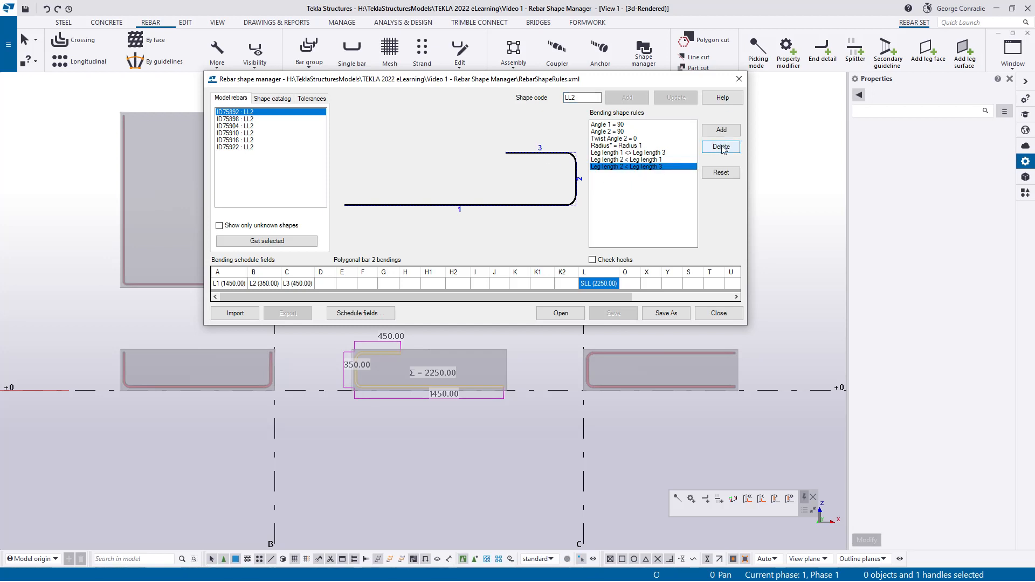
{"action": "left_click", "coordinate": [723, 148]}
{"action": "left_click", "coordinate": [650, 159]}
{"action": "left_click", "coordinate": [715, 148]}
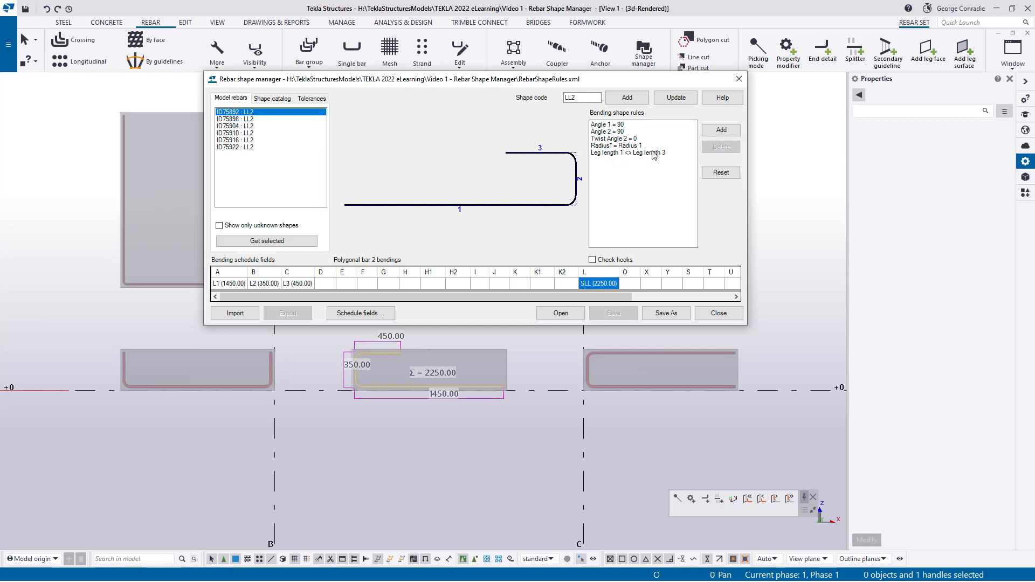
{"action": "left_click", "coordinate": [634, 153]}
{"action": "left_click", "coordinate": [721, 147]}
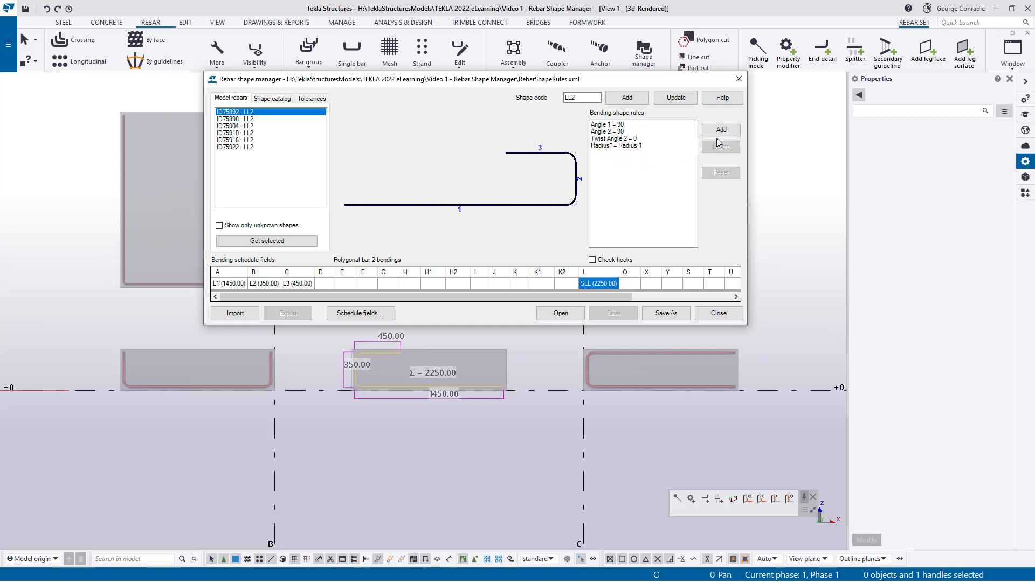
Add a bending rule to the LL2 shape requiring that leg length 1 does not equal leg length 2.
{"action": "left_click", "coordinate": [721, 130]}
{"action": "left_click", "coordinate": [255, 181]}
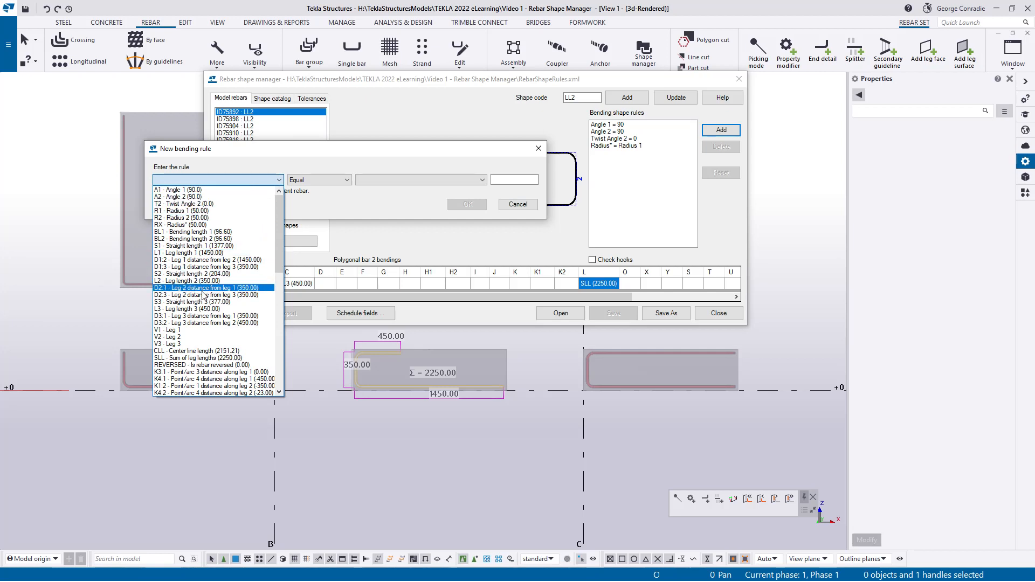
{"action": "left_click", "coordinate": [210, 253]}
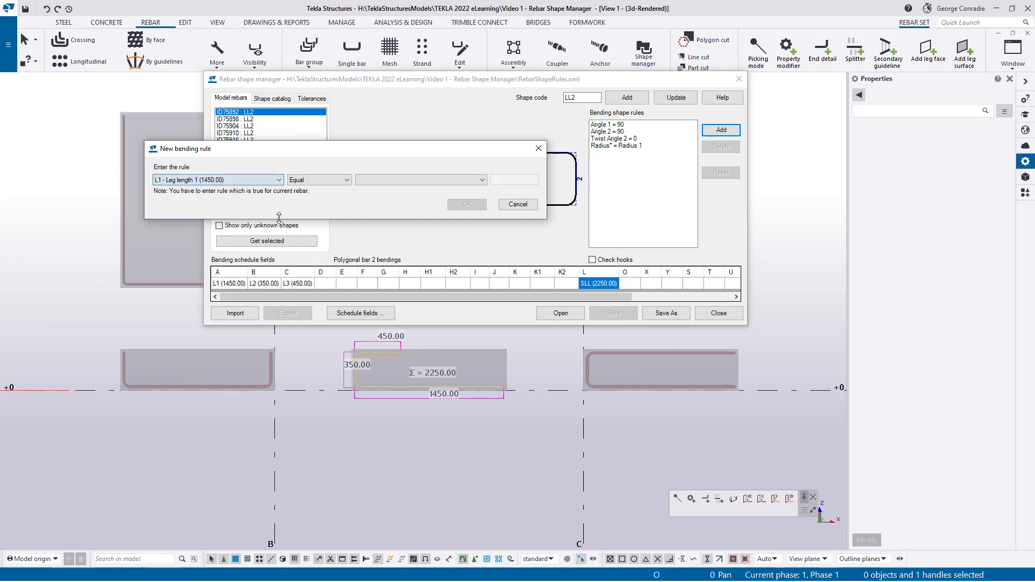
{"action": "left_click", "coordinate": [322, 183]}
{"action": "left_click", "coordinate": [323, 195]}
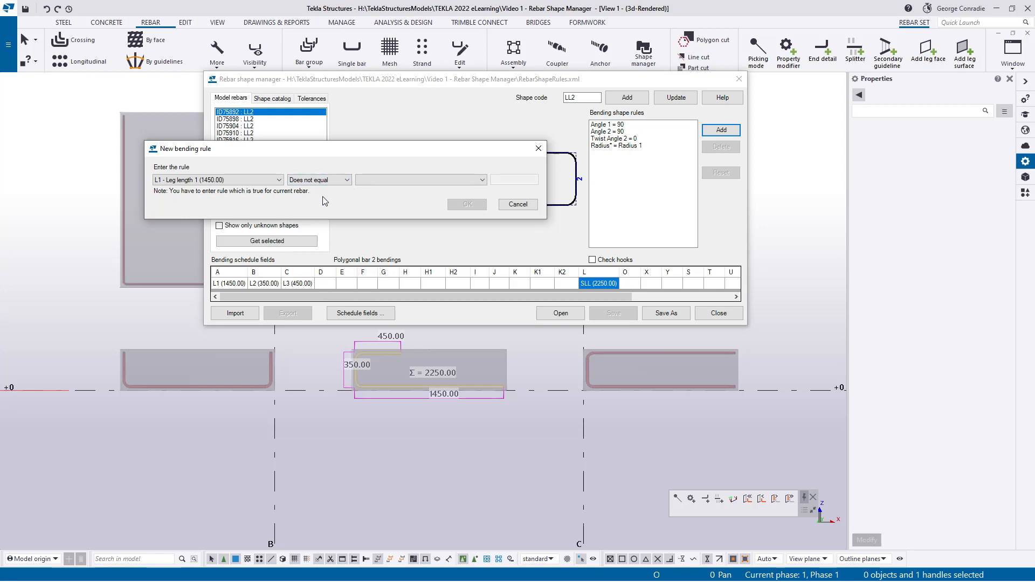
{"action": "left_click", "coordinate": [406, 184]}
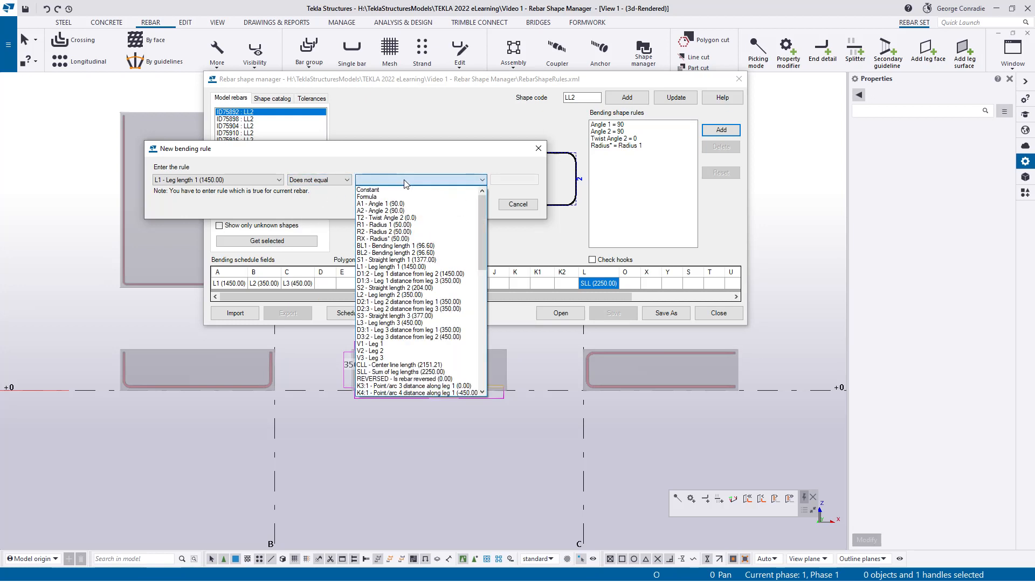
{"action": "left_click", "coordinate": [405, 295]}
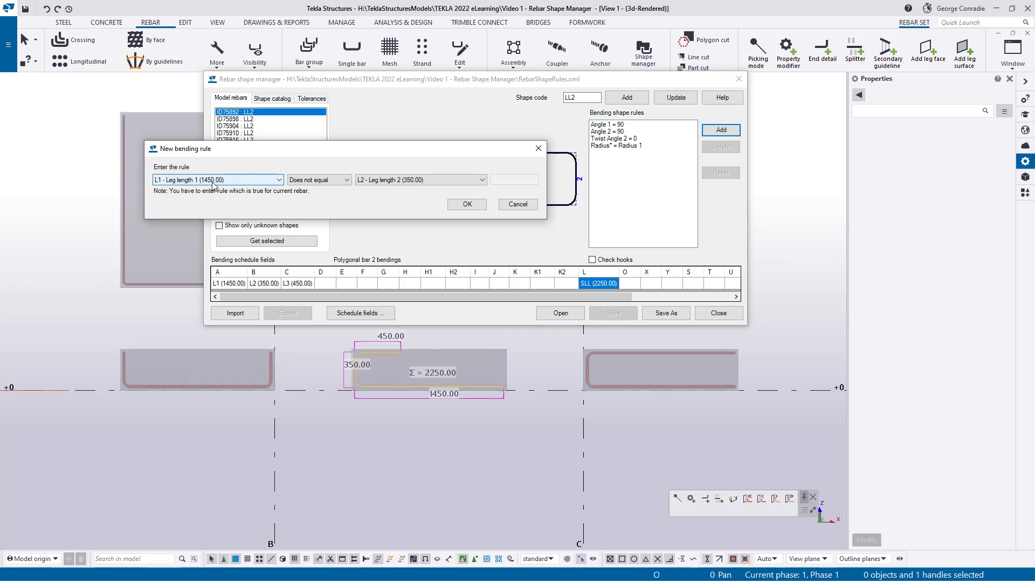
{"action": "left_click", "coordinate": [466, 204]}
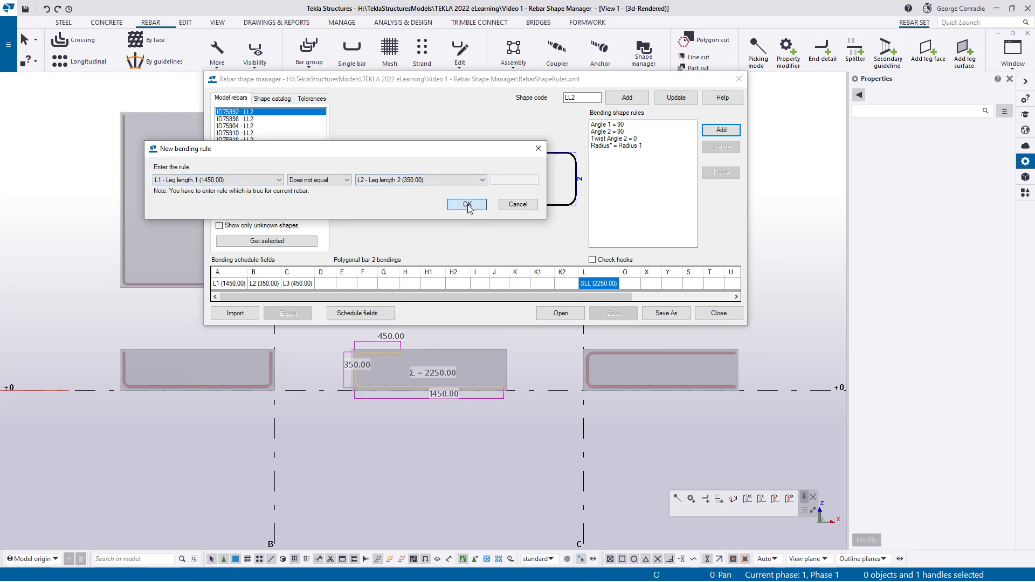
Update the LL2 shape definition, save the rebar shape rules and close the Rebar shape manager.
{"action": "left_click", "coordinate": [672, 100]}
{"action": "left_click", "coordinate": [612, 315]}
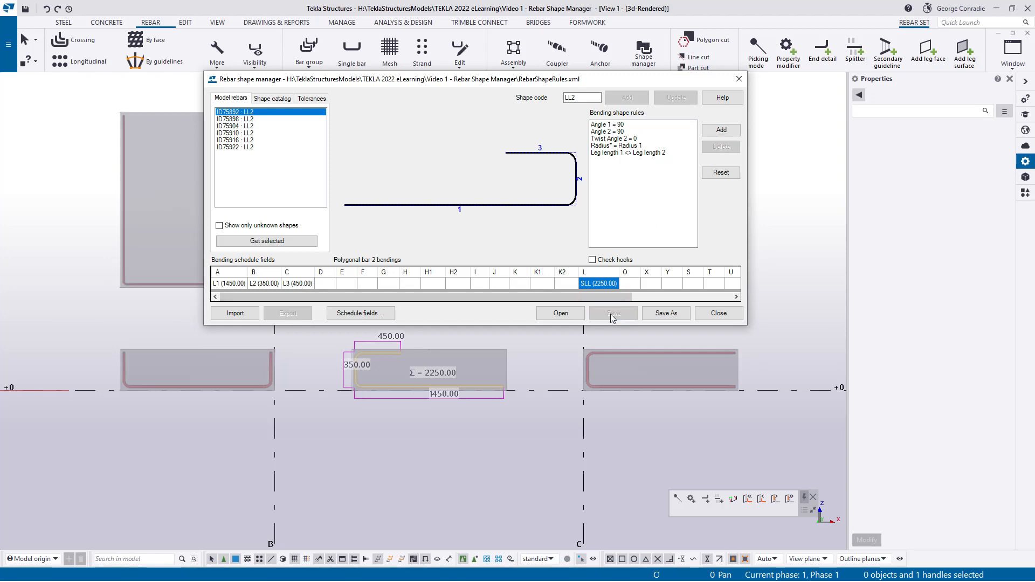
{"action": "left_click", "coordinate": [718, 314]}
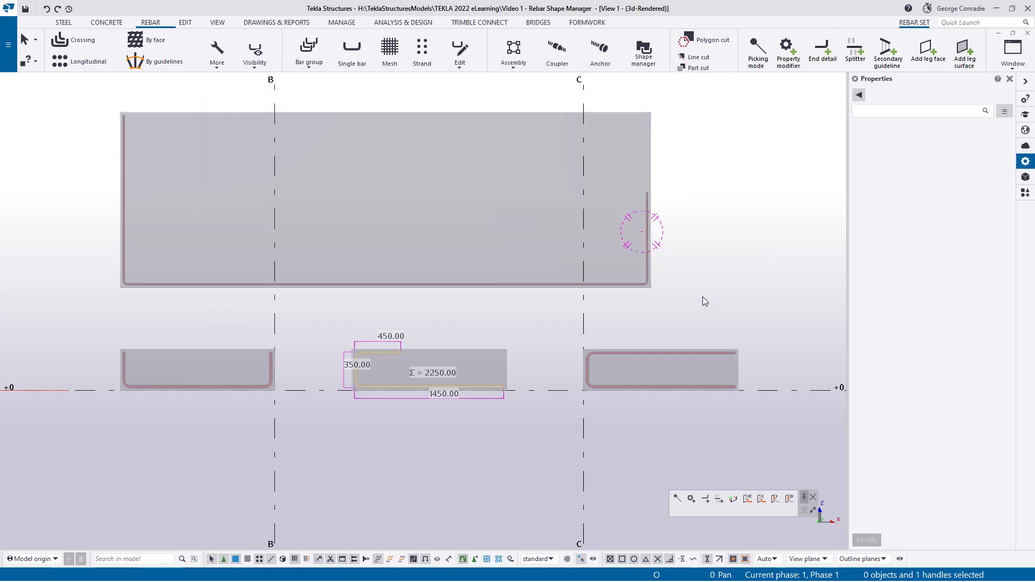
Inquire the large upper slab's rebar set and check its shape code in the bending list.
{"action": "left_click", "coordinate": [645, 234]}
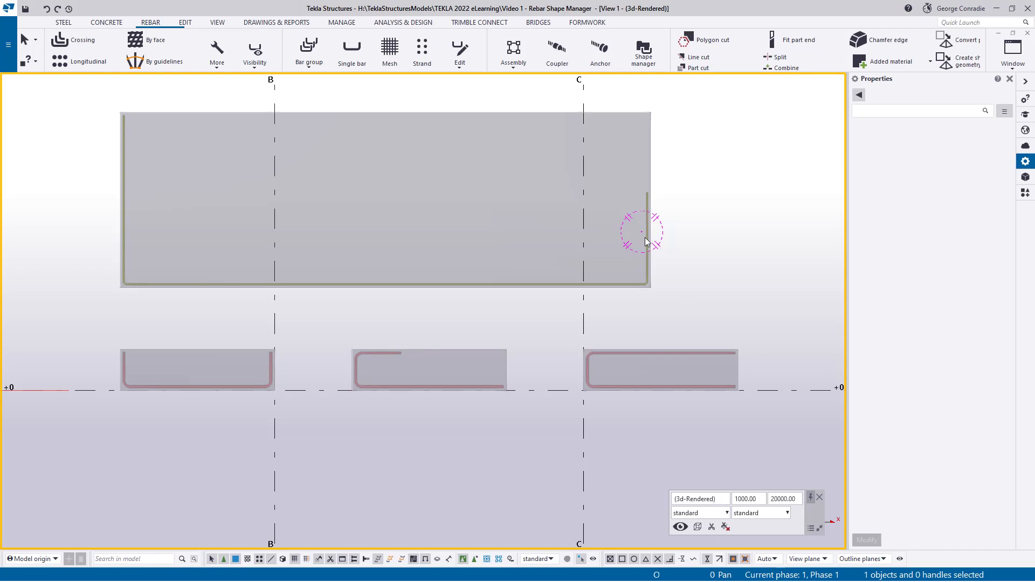
{"action": "right_click", "coordinate": [644, 236]}
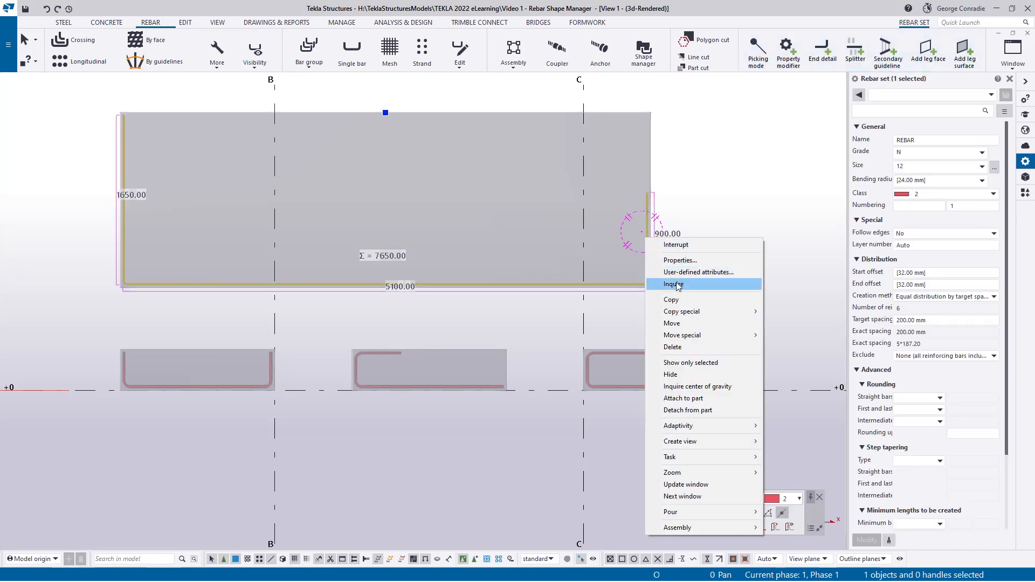
{"action": "left_click", "coordinate": [674, 284]}
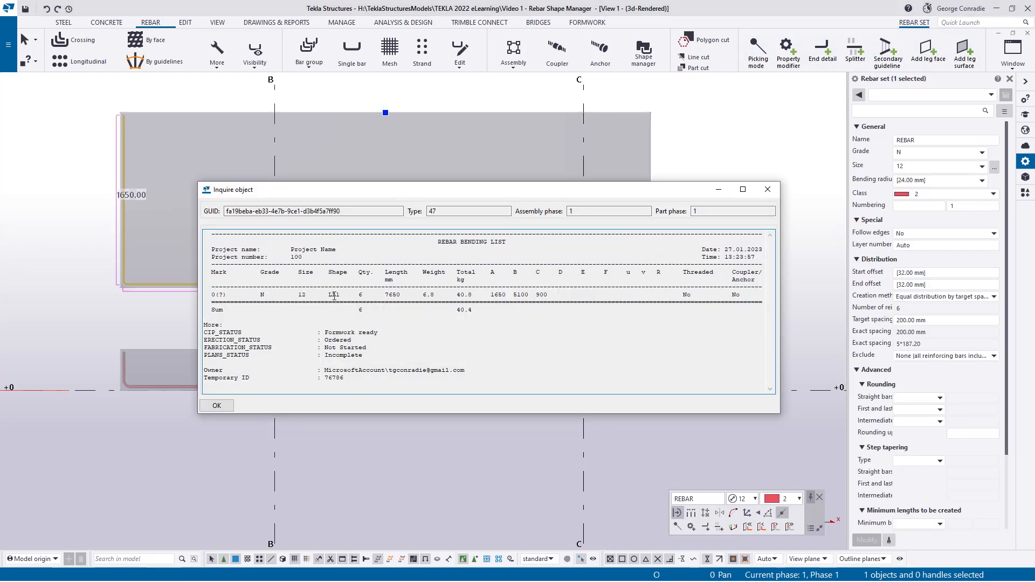
{"action": "left_click", "coordinate": [768, 190]}
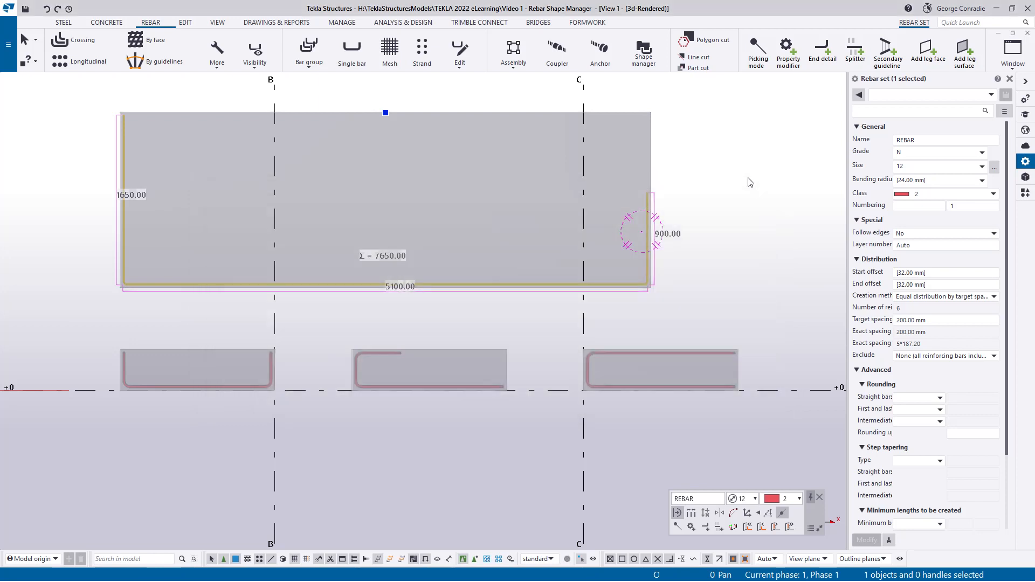
Inquire the rebar set of the lower slab ending at grid line B and check its shape code.
{"action": "left_click", "coordinate": [225, 412]}
{"action": "right_click", "coordinate": [239, 384]}
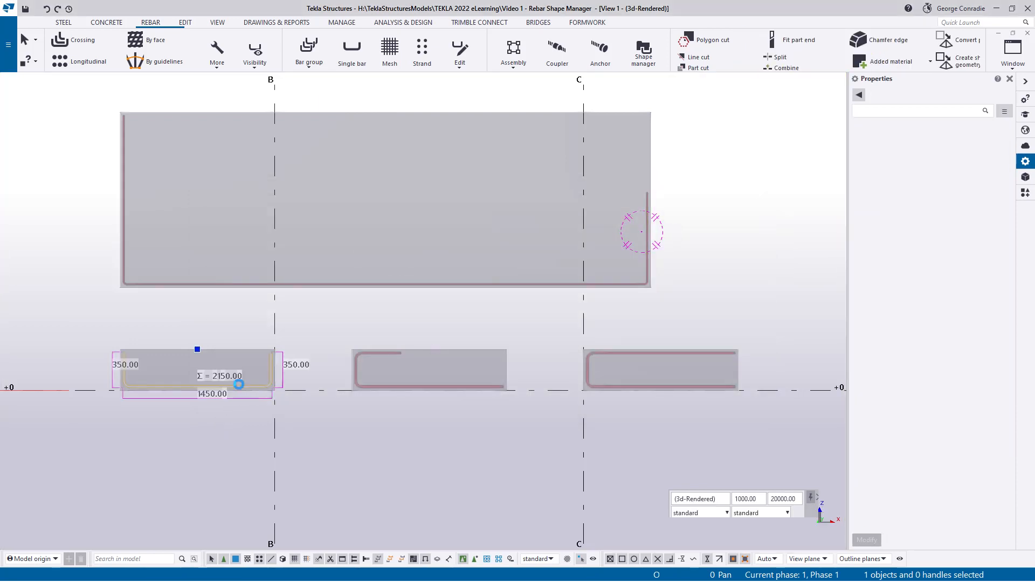
{"action": "left_click", "coordinate": [280, 136]}
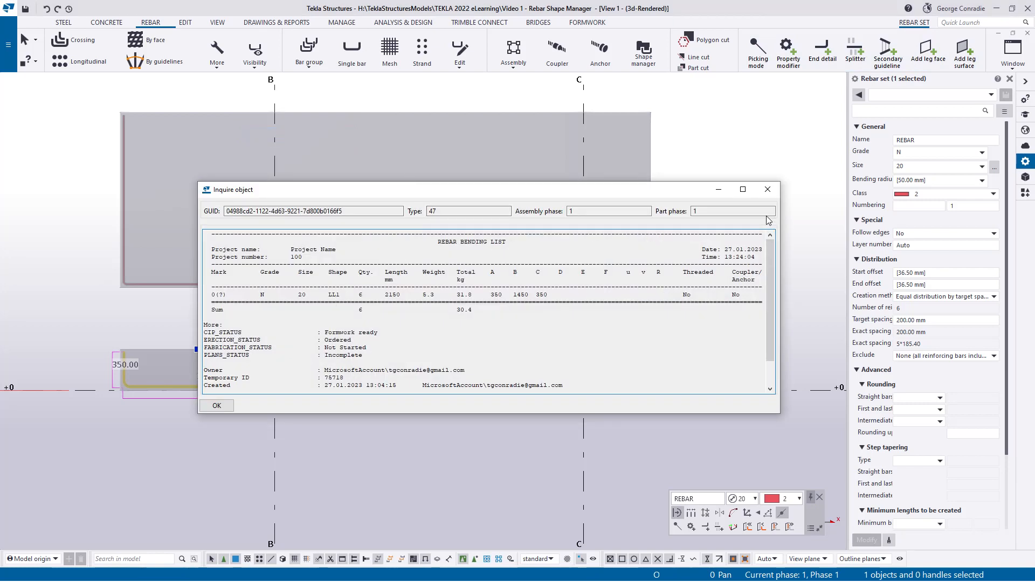
{"action": "left_click", "coordinate": [767, 190]}
Inquire the middle lower slab's rebar set and check its shape code in the bending list.
{"action": "left_click", "coordinate": [510, 458]}
{"action": "left_click", "coordinate": [392, 359]}
{"action": "right_click", "coordinate": [392, 359]}
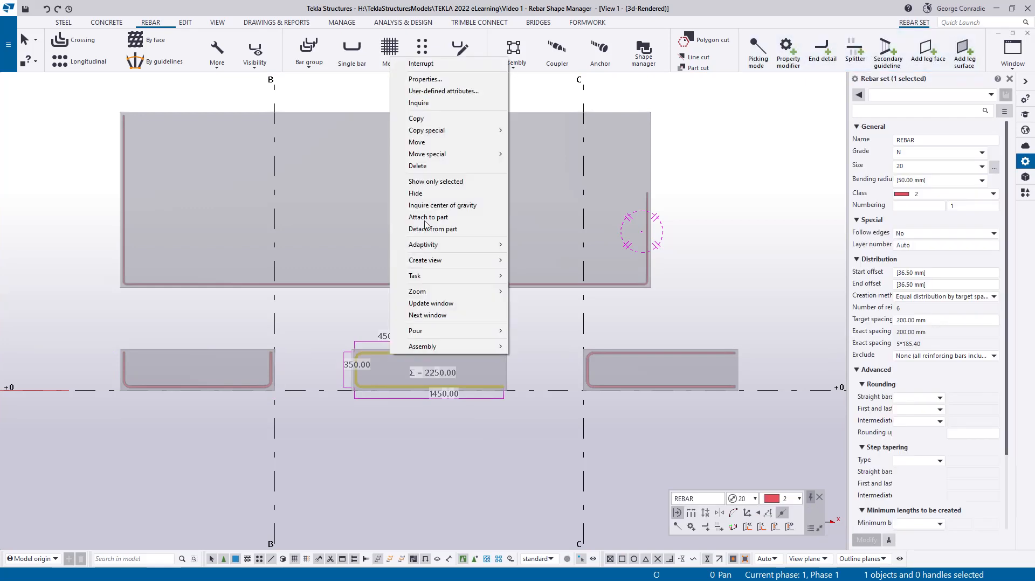
{"action": "left_click", "coordinate": [444, 102]}
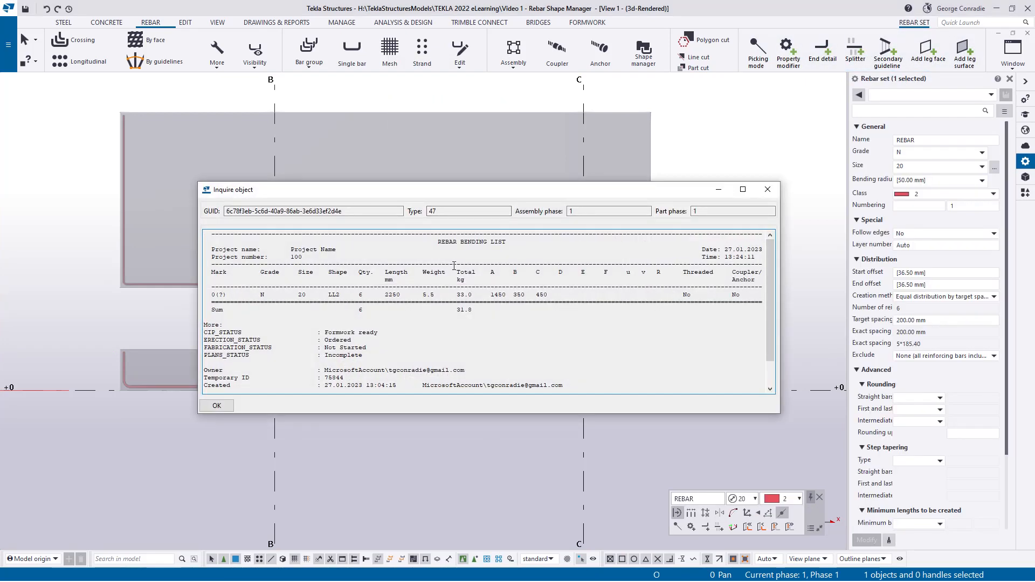
{"action": "left_click", "coordinate": [767, 189]}
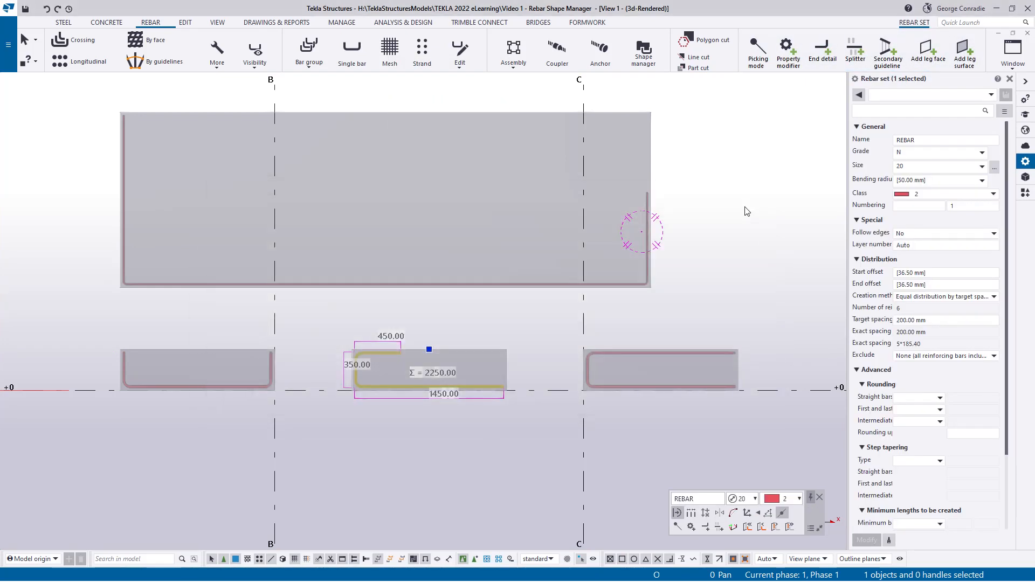
Reopen the Rebar shape manager and examine the bending shape rules of the middle lower slab's third bar.
{"action": "left_click", "coordinate": [650, 63]}
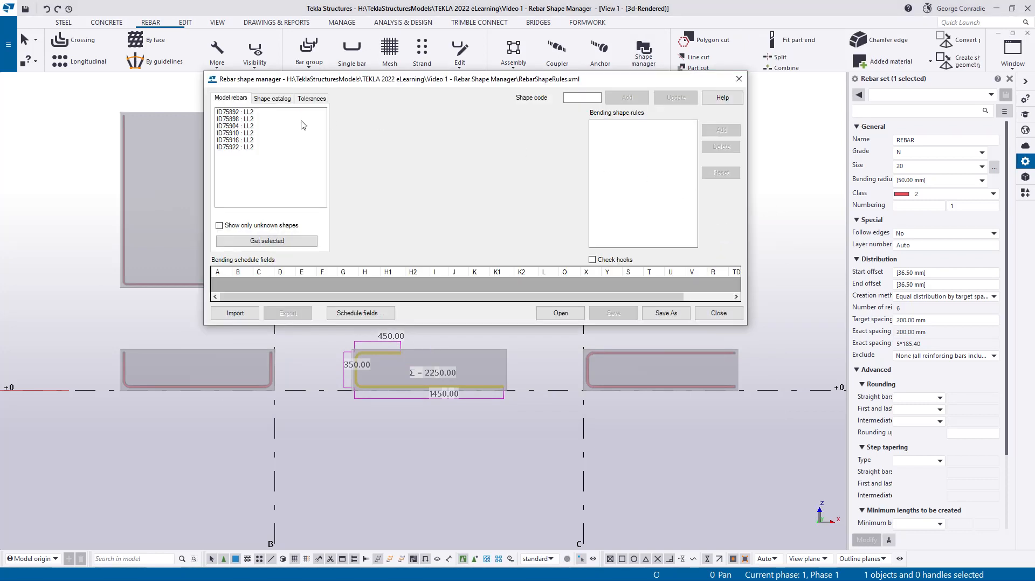
{"action": "left_click", "coordinate": [304, 126]}
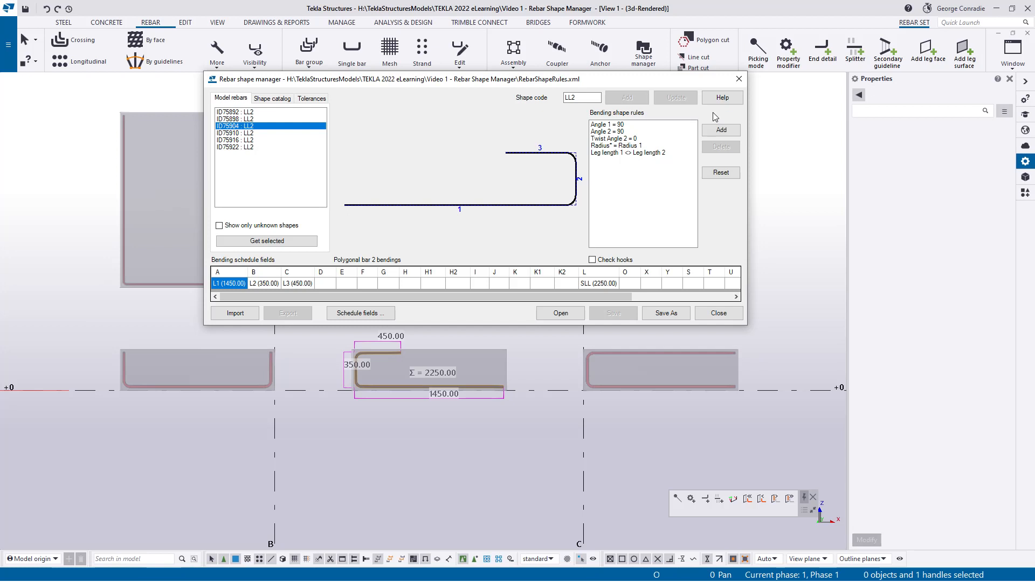
{"action": "left_click", "coordinate": [739, 78]}
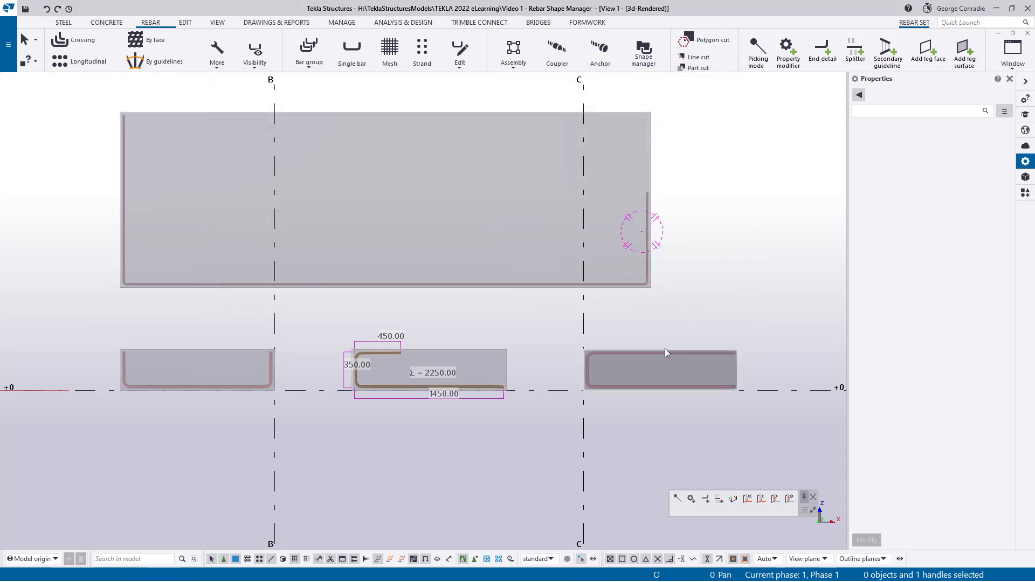
Inquire the rebar set of the lower slab starting at grid line C and check its shape code.
{"action": "left_click", "coordinate": [642, 354]}
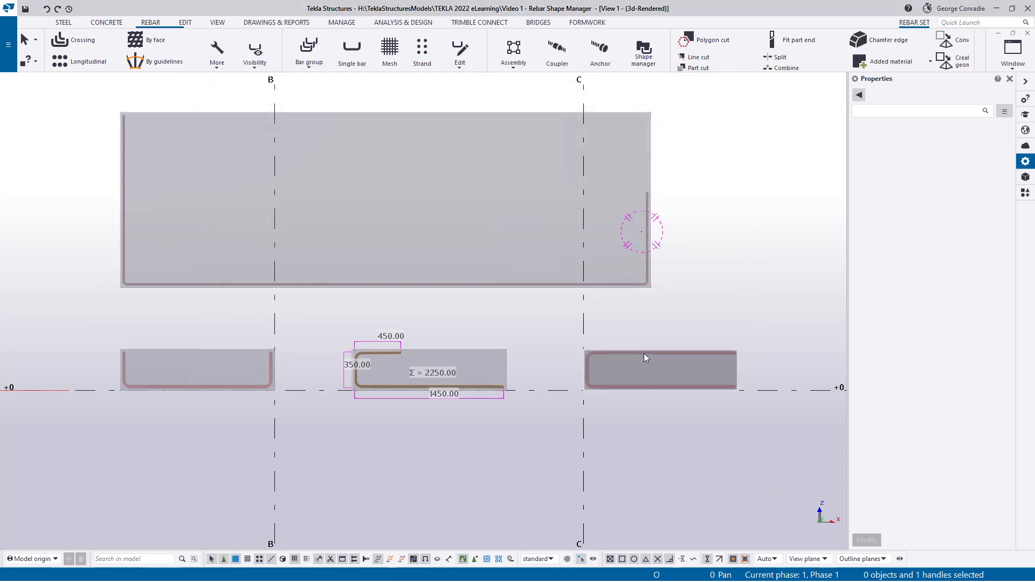
{"action": "left_click", "coordinate": [689, 354]}
{"action": "right_click", "coordinate": [689, 354]}
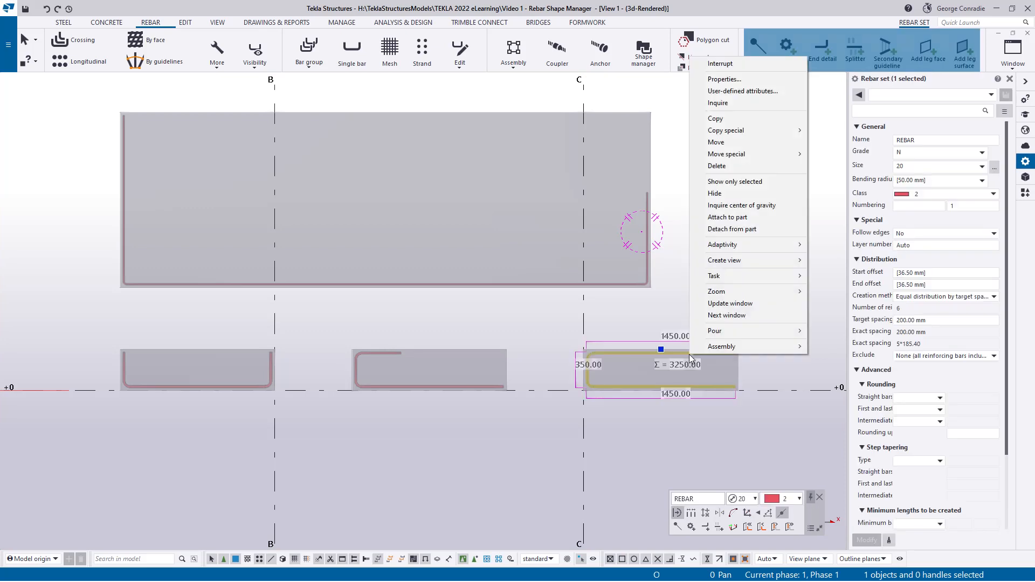
{"action": "left_click", "coordinate": [749, 103]}
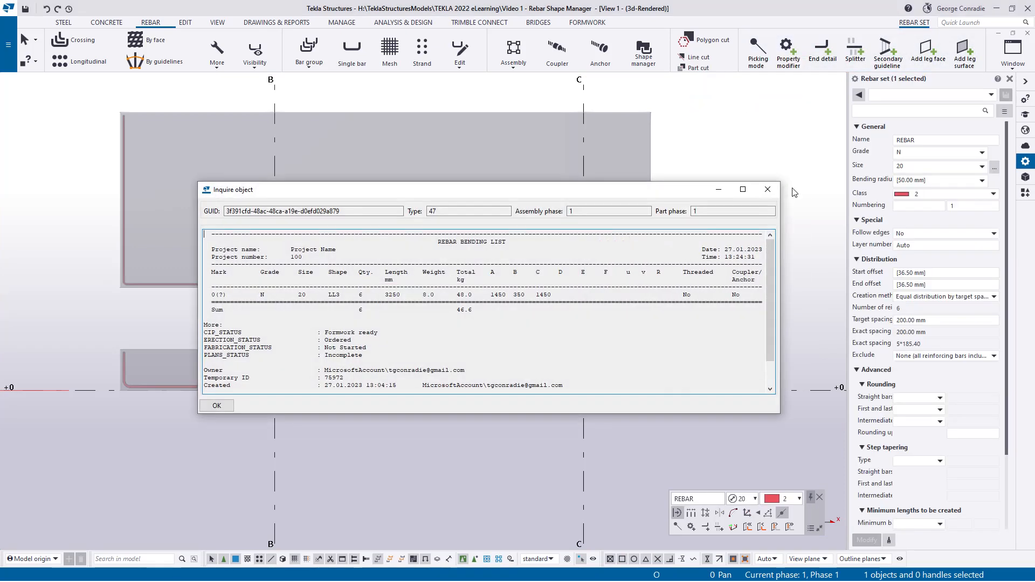
{"action": "left_click", "coordinate": [768, 190]}
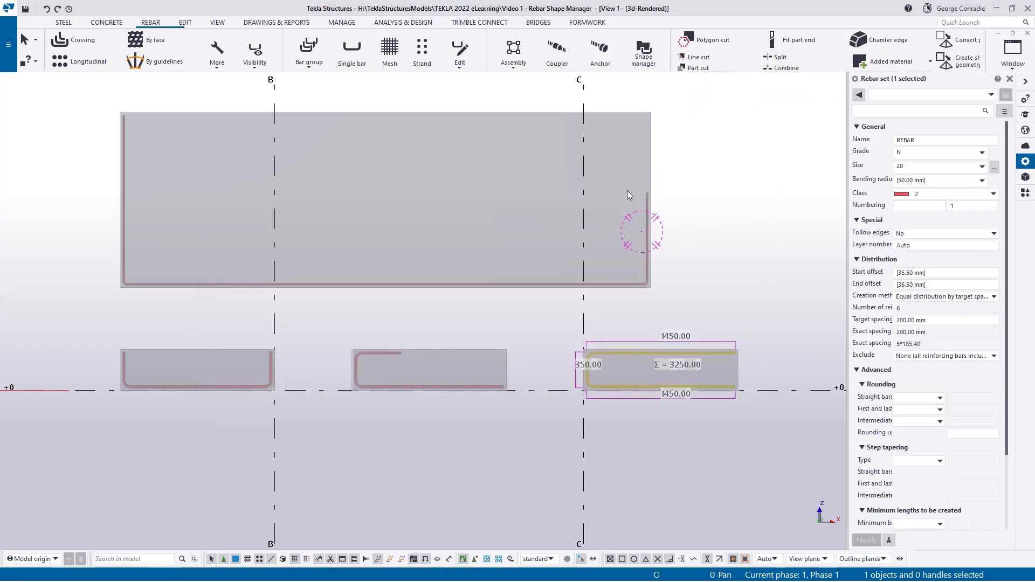
Display the last bar of the grid C slab in the Rebar shape manager and delete LL3's rule Leg length 2 < Leg length 3.
{"action": "left_click", "coordinate": [253, 148]}
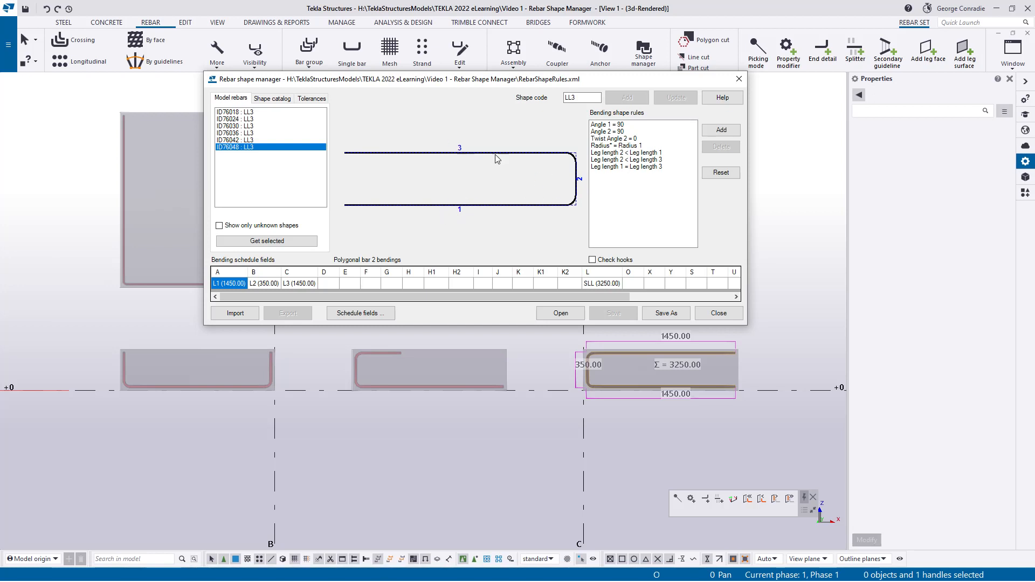
{"action": "left_click", "coordinate": [622, 167]}
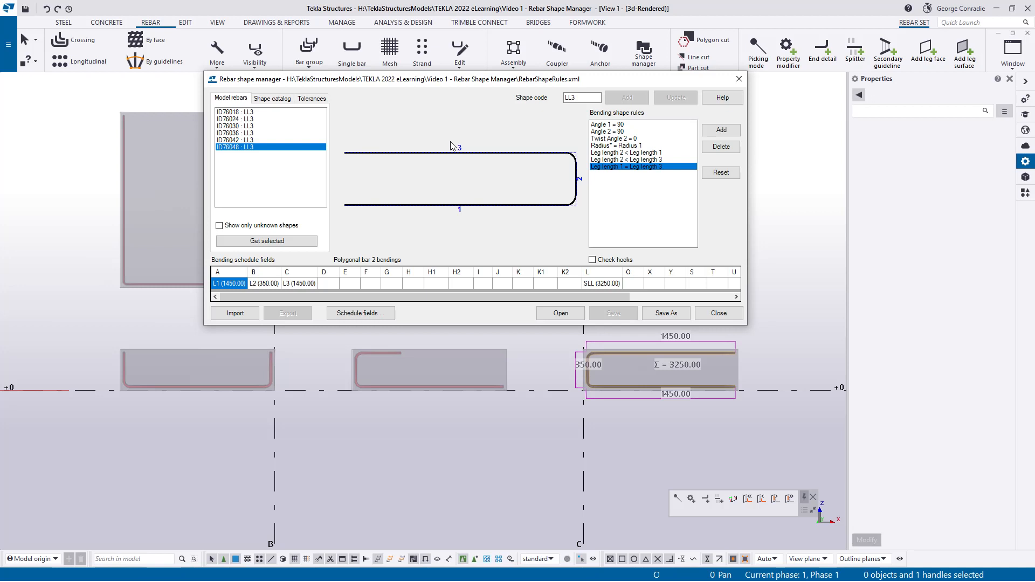
{"action": "left_click", "coordinate": [645, 160]}
{"action": "left_click", "coordinate": [721, 149]}
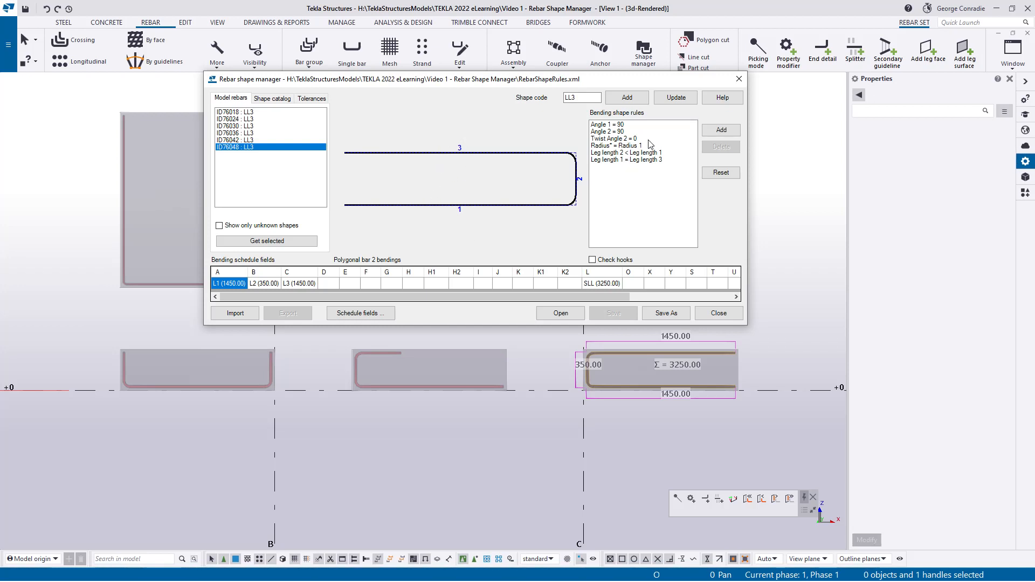
Update the LL3 shape definition, save the rebar shape rules and close the Rebar shape manager.
{"action": "left_click", "coordinate": [676, 98]}
{"action": "left_click", "coordinate": [675, 283]}
{"action": "left_click", "coordinate": [614, 314]}
{"action": "left_click", "coordinate": [711, 313]}
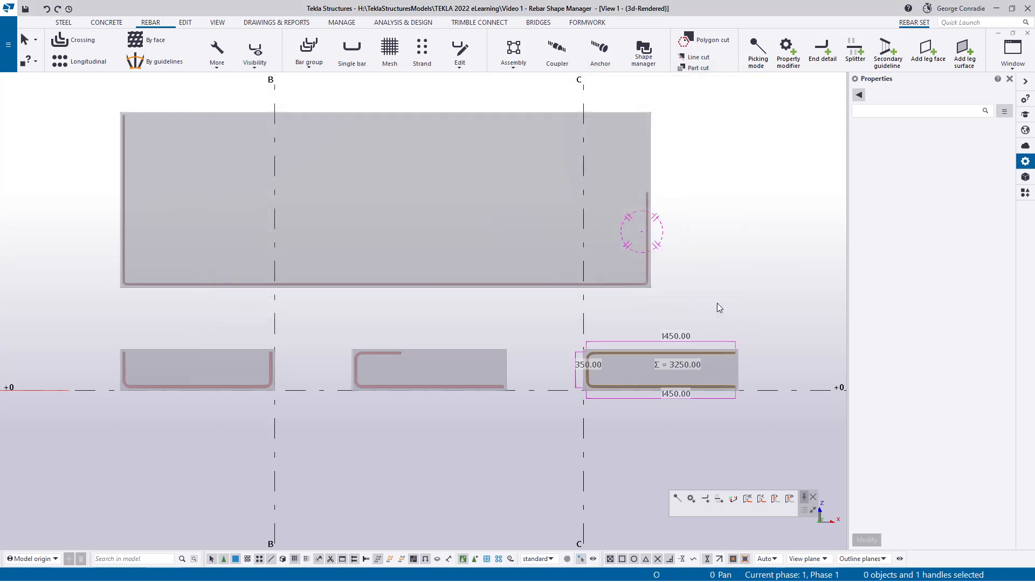
Inquire the grid C slab's rebar set again to recheck its shape code with the reduced LL3 rules.
{"action": "left_click", "coordinate": [687, 355]}
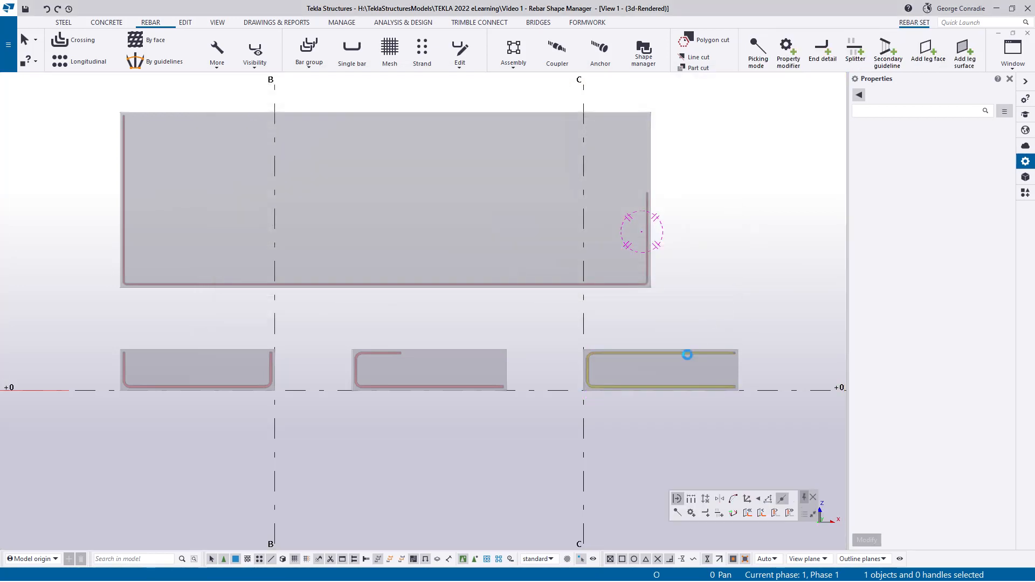
{"action": "right_click", "coordinate": [687, 355]}
{"action": "left_click", "coordinate": [717, 108]}
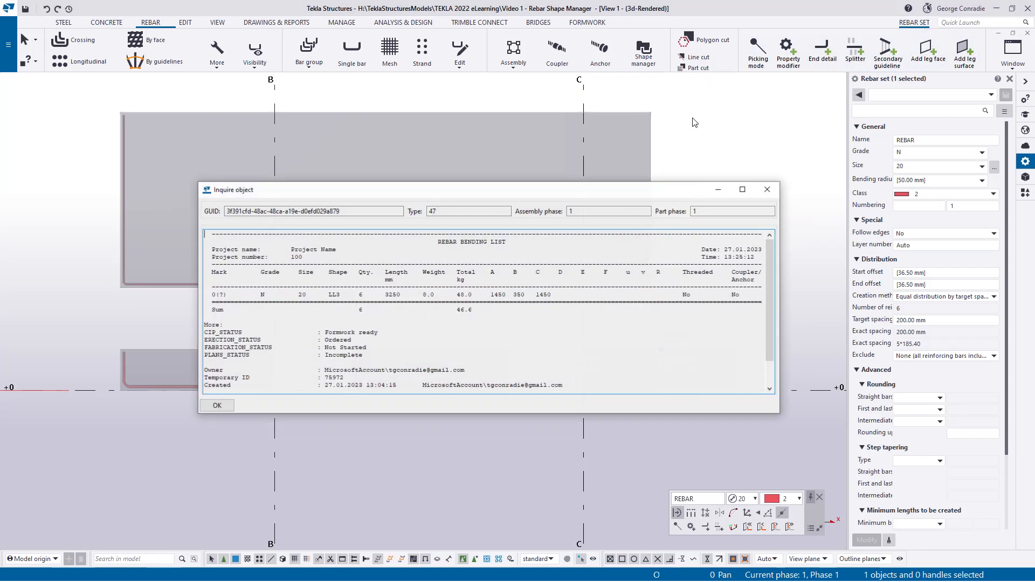
{"action": "left_click_drag", "start_coordinate": [334, 295], "coordinate": [347, 295]}
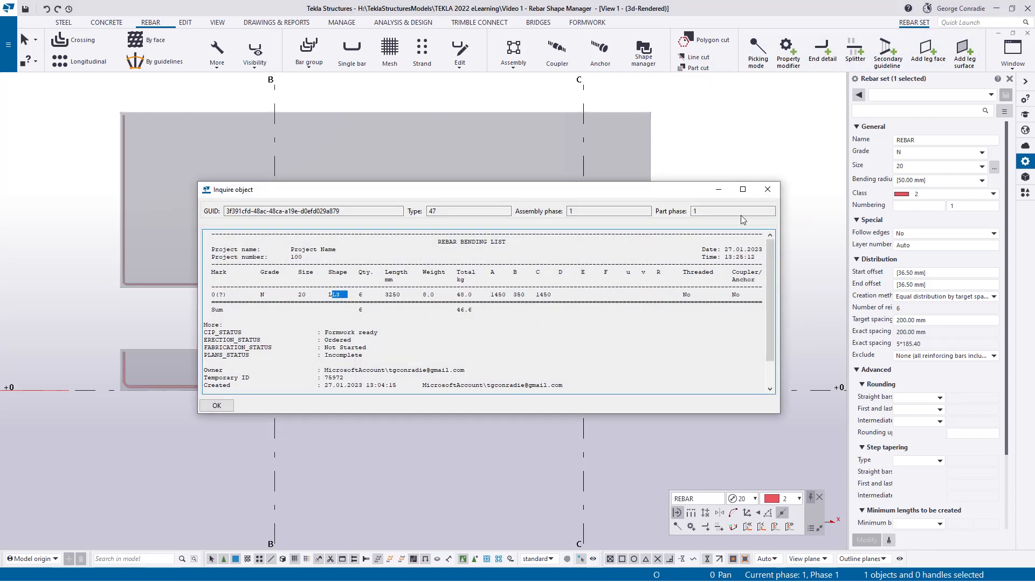
{"action": "left_click", "coordinate": [768, 189]}
{"action": "left_click", "coordinate": [698, 243]}
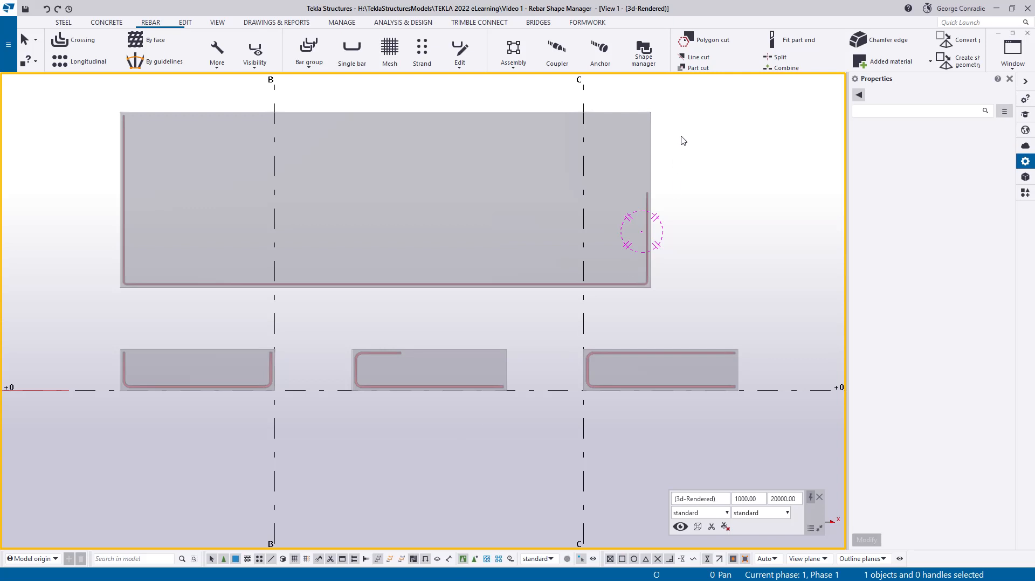
Load the rebar set of the lower slab at grid line C into the Rebar shape manager.
{"action": "left_click", "coordinate": [644, 53]}
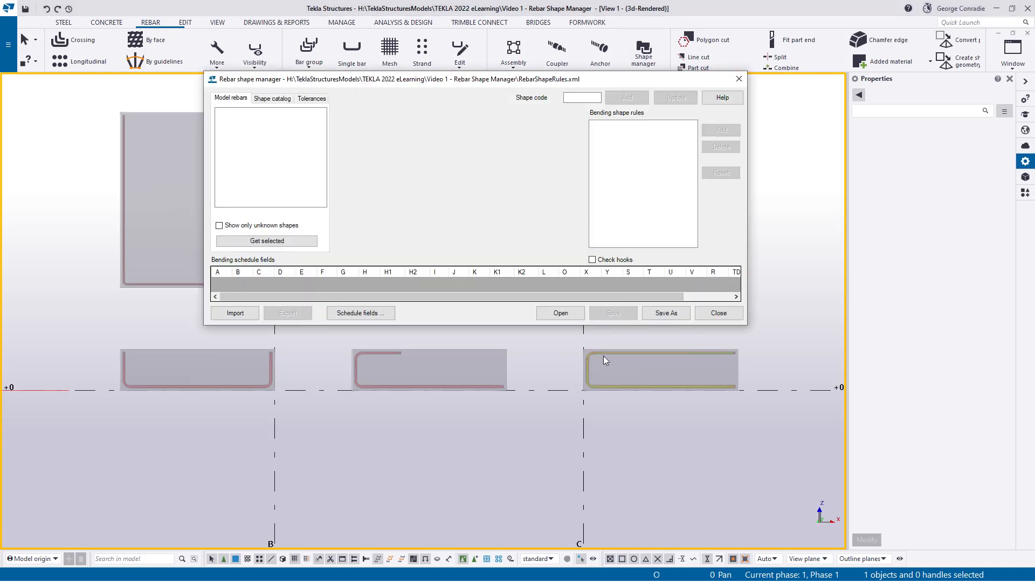
{"action": "left_click", "coordinate": [604, 356]}
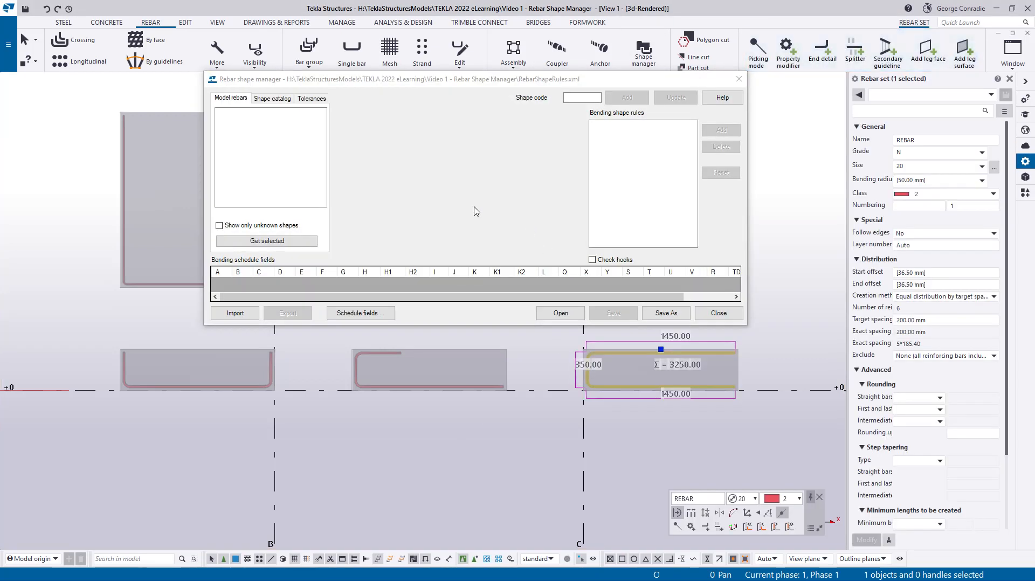
{"action": "left_click", "coordinate": [261, 242]}
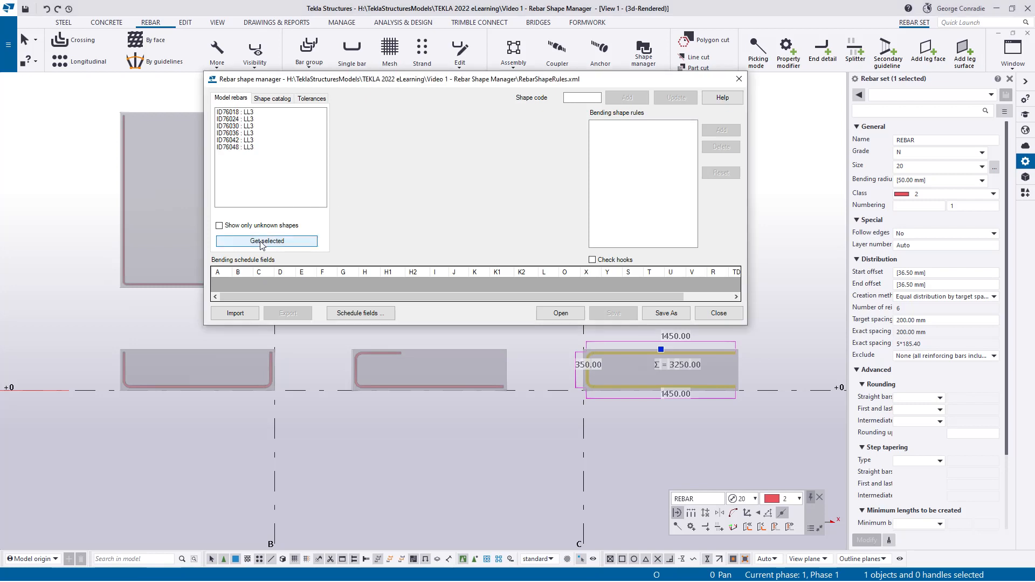
Display the fourth loaded bar and examine the properties available for its empty bending schedule field I, including the leg to leg distances.
{"action": "left_click", "coordinate": [235, 133]}
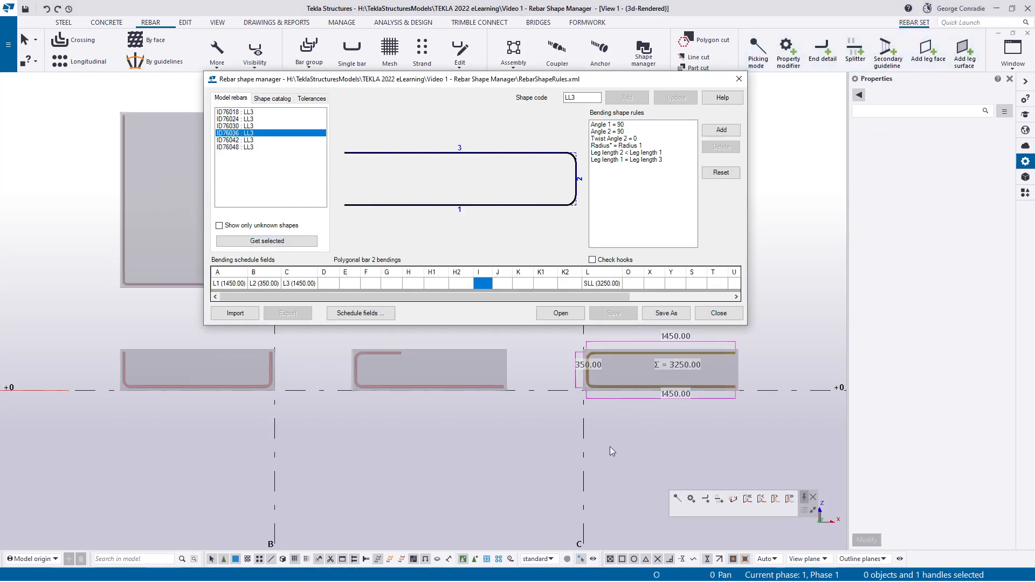
{"action": "left_click", "coordinate": [570, 283]}
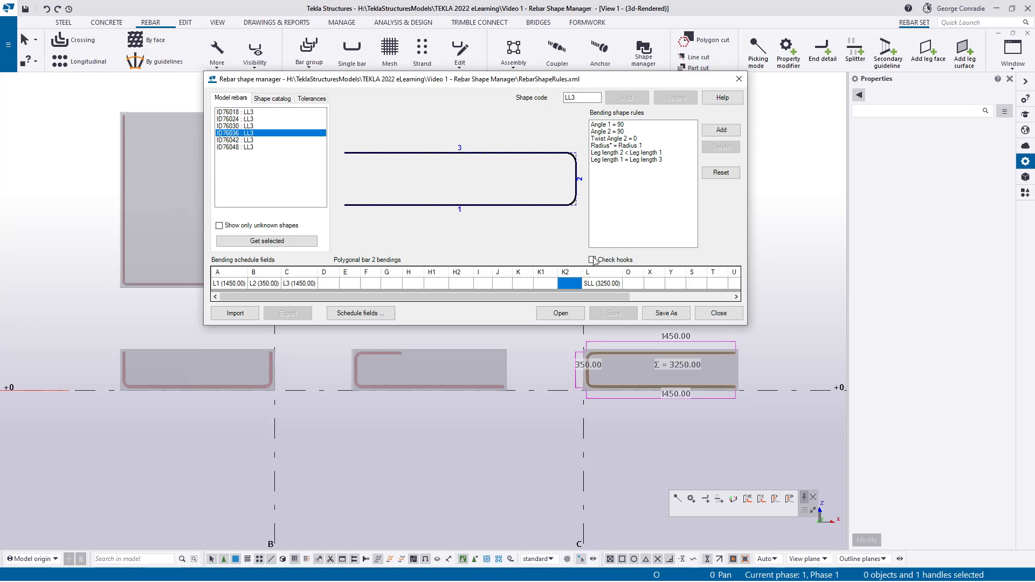
{"action": "left_click", "coordinate": [517, 281]}
{"action": "right_click", "coordinate": [485, 283]}
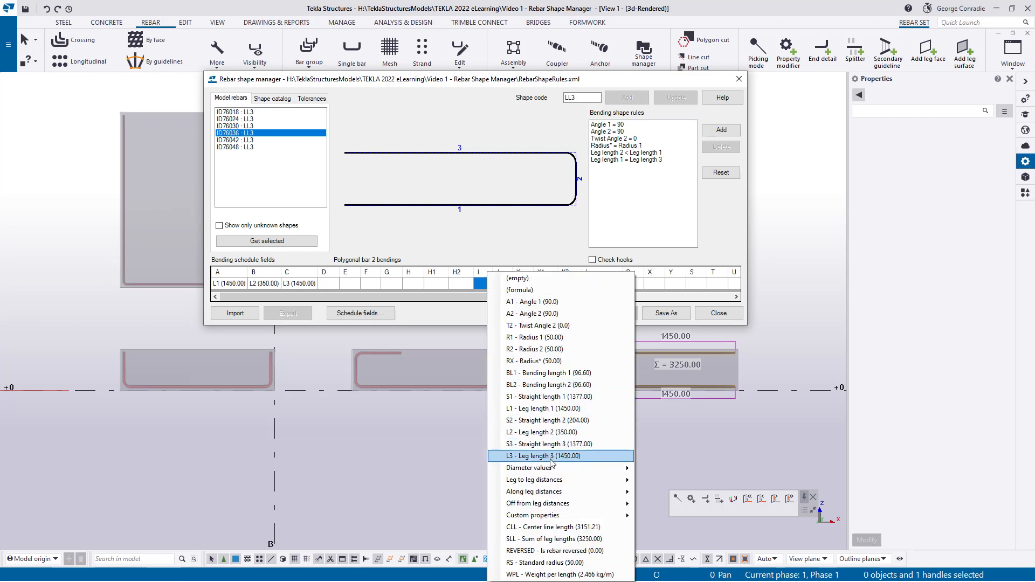
{"action": "mouse_move", "coordinate": [560, 482]}
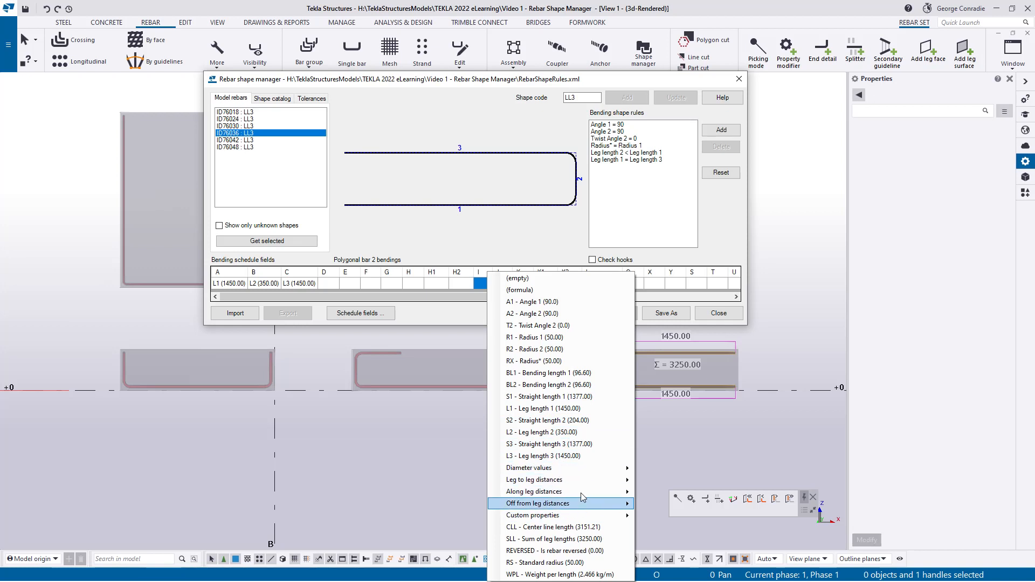
{"action": "mouse_move", "coordinate": [593, 486]}
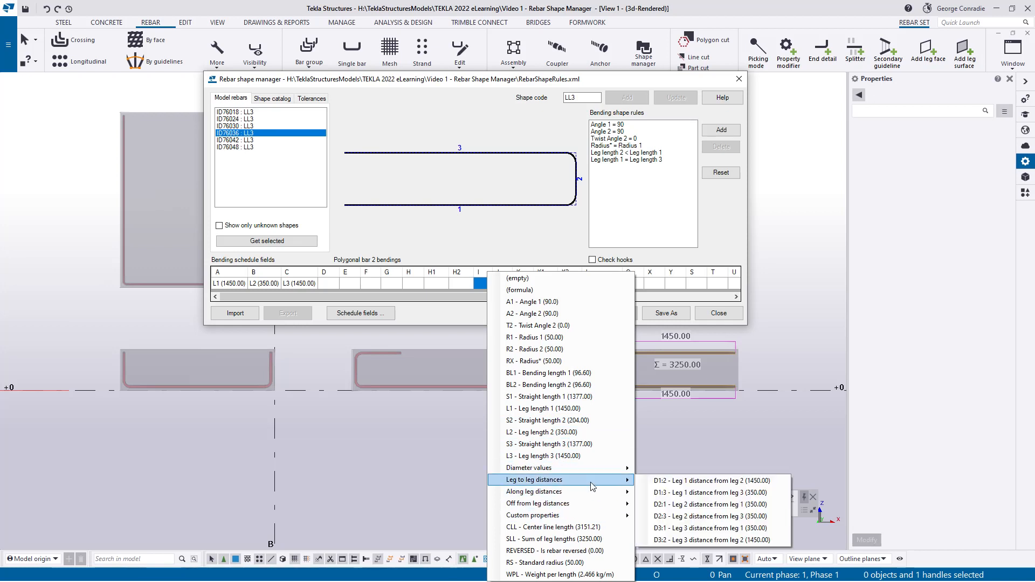
{"action": "left_click", "coordinate": [671, 437]}
{"action": "left_click", "coordinate": [717, 284]}
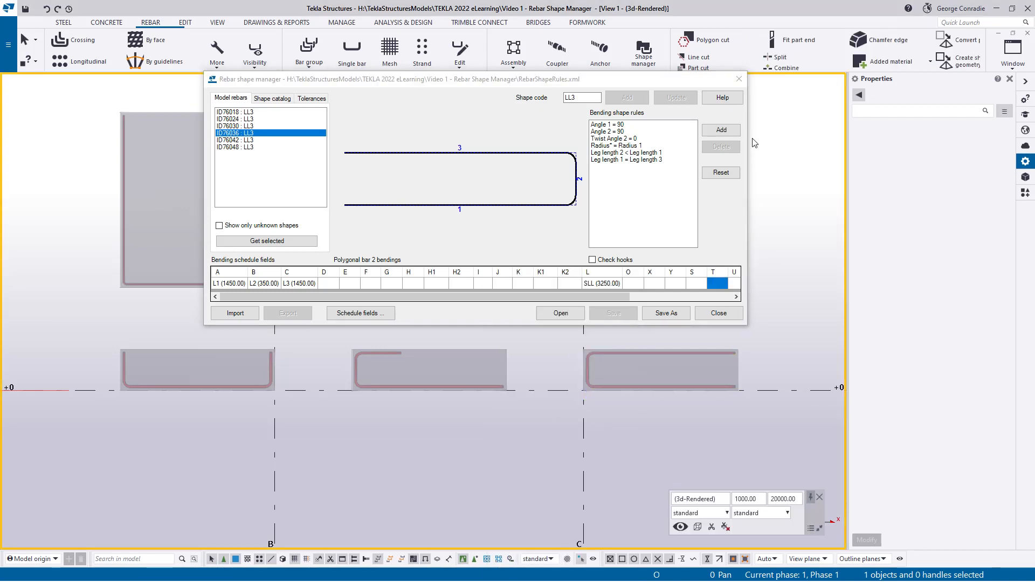